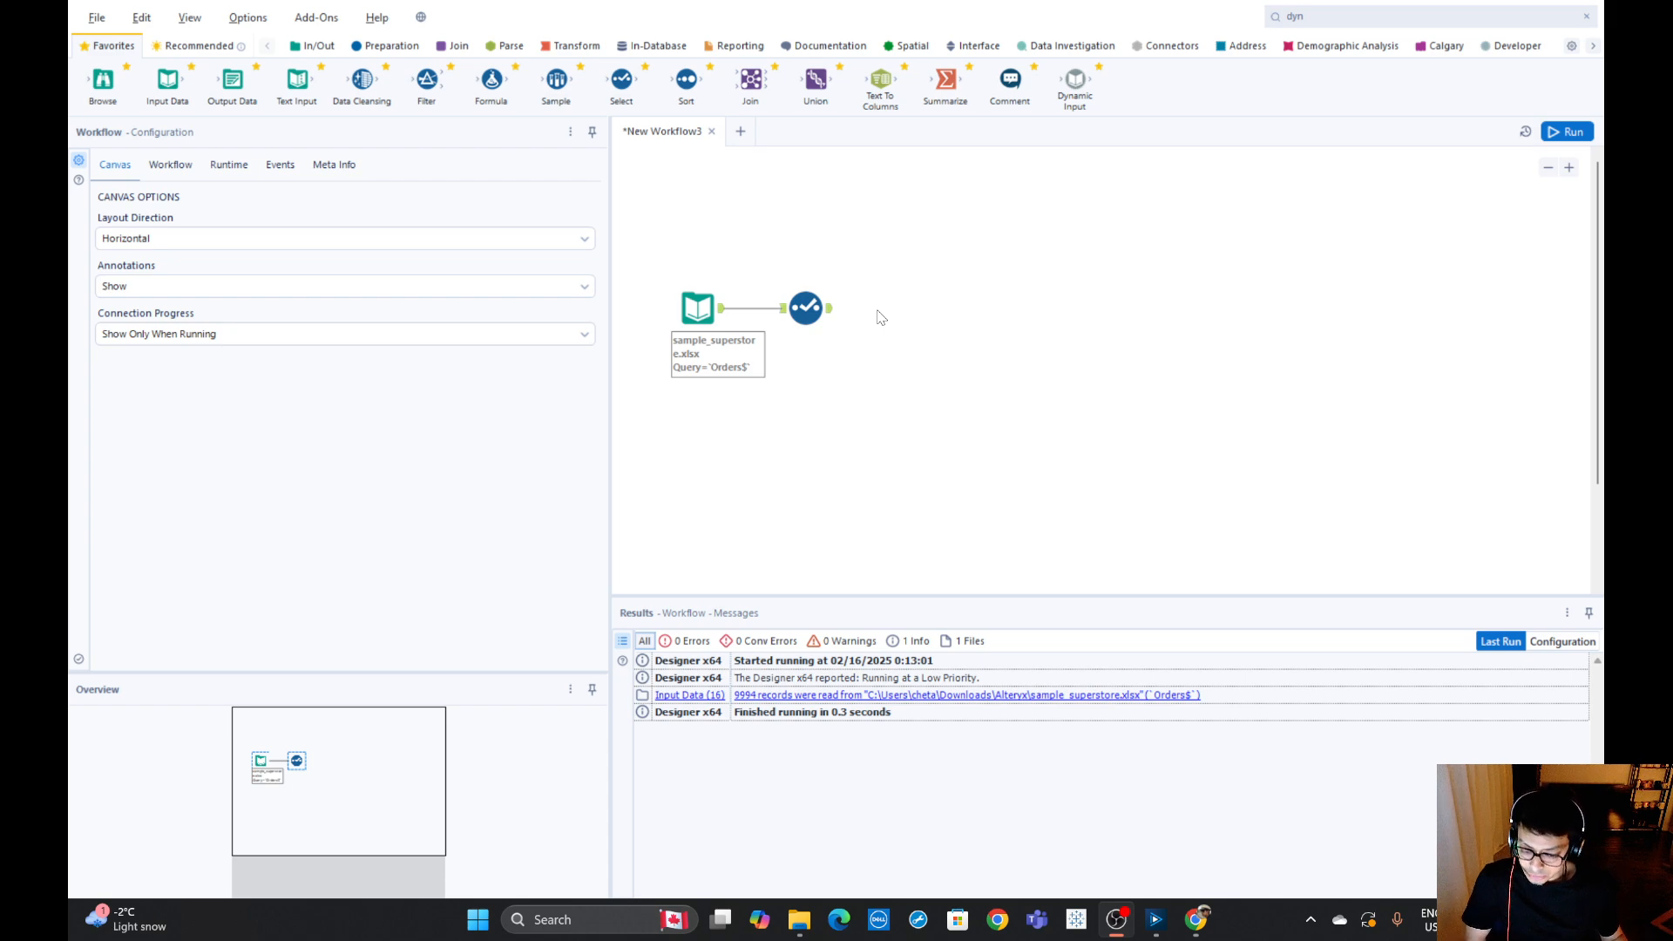
Add a Filter tool to the canvas, connected to the output of the Select tool.
{"action": "left_click", "coordinate": [802, 310]}
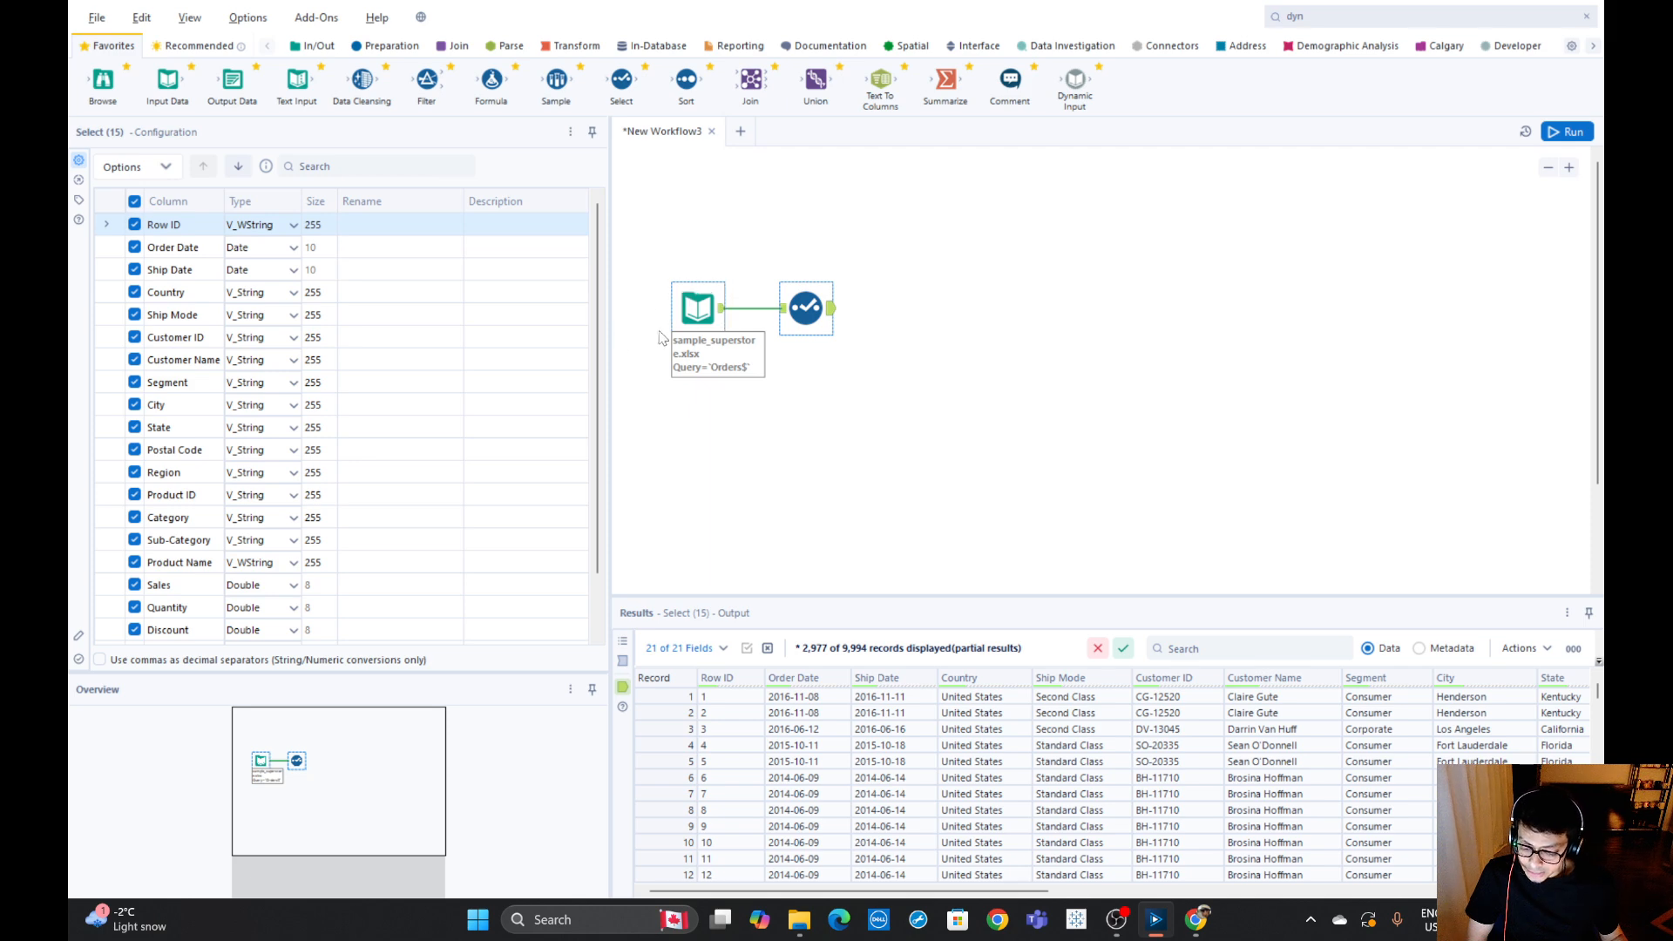
{"action": "left_click", "coordinate": [888, 258]}
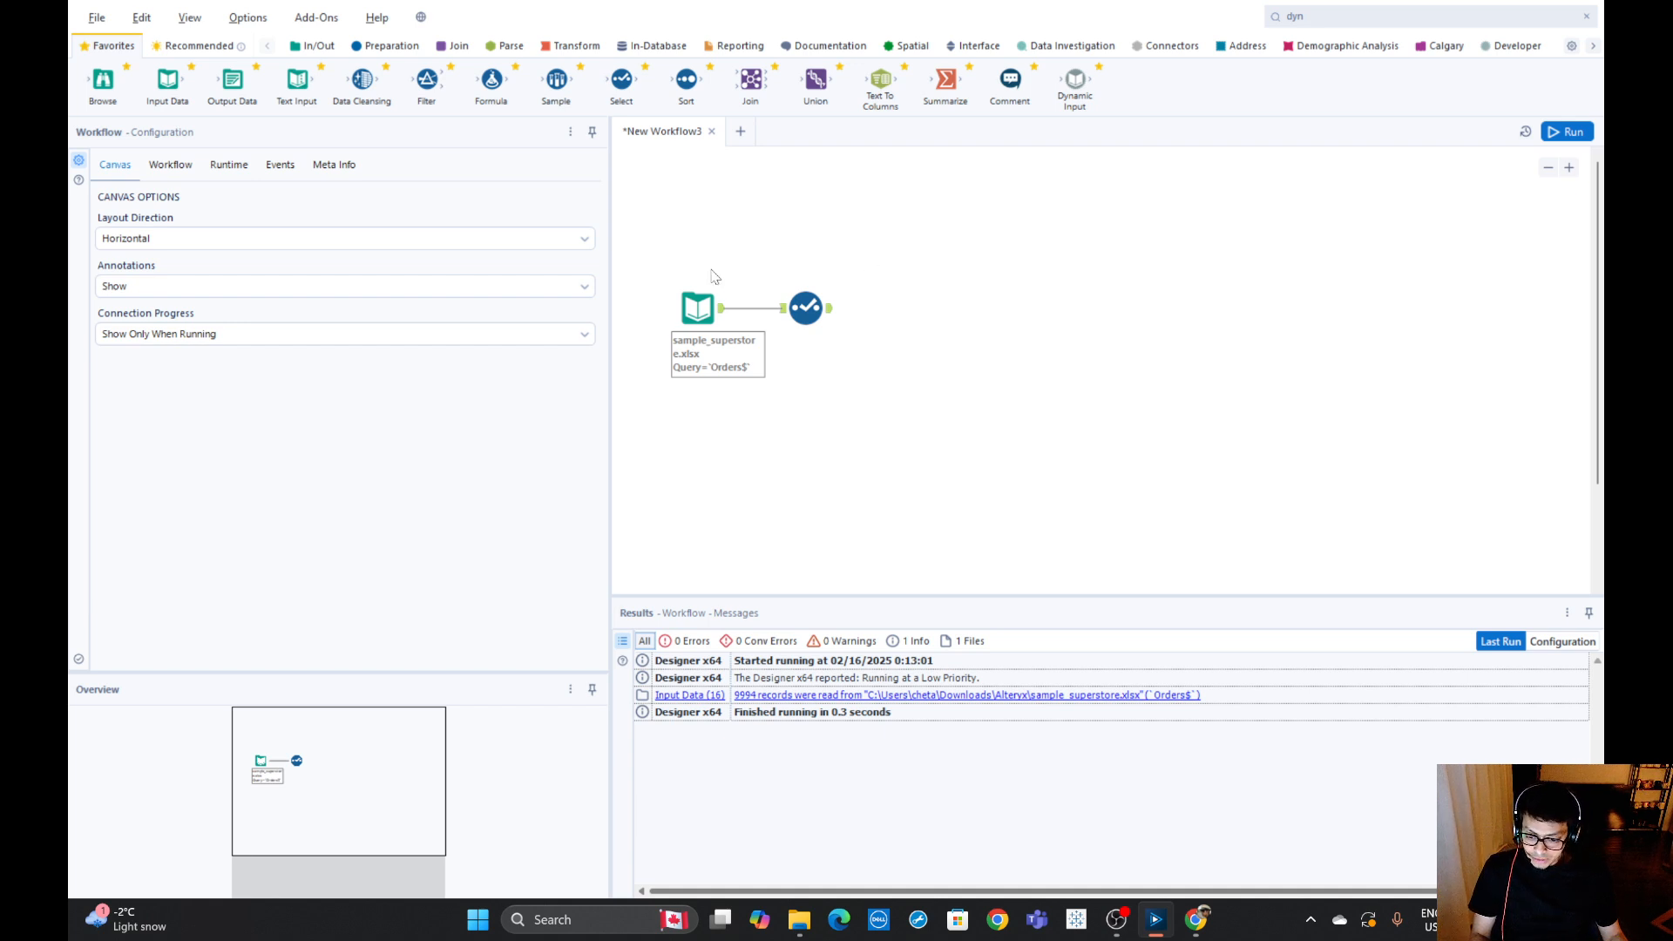
{"action": "left_click", "coordinate": [376, 48]}
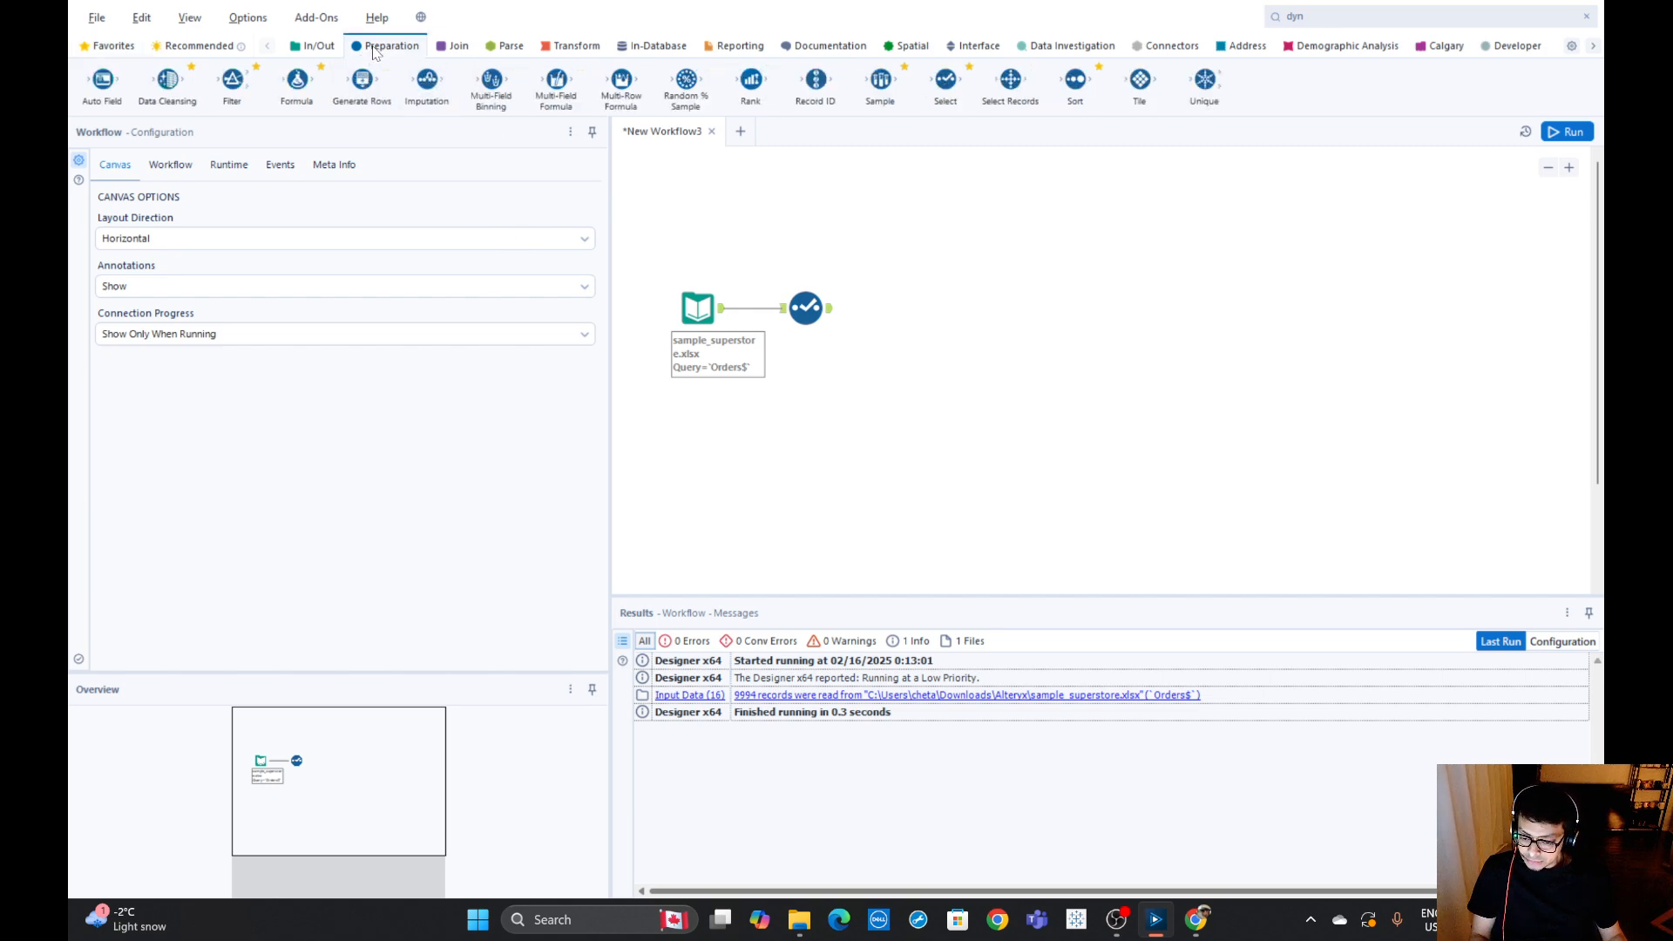
{"action": "left_click", "coordinate": [103, 45]}
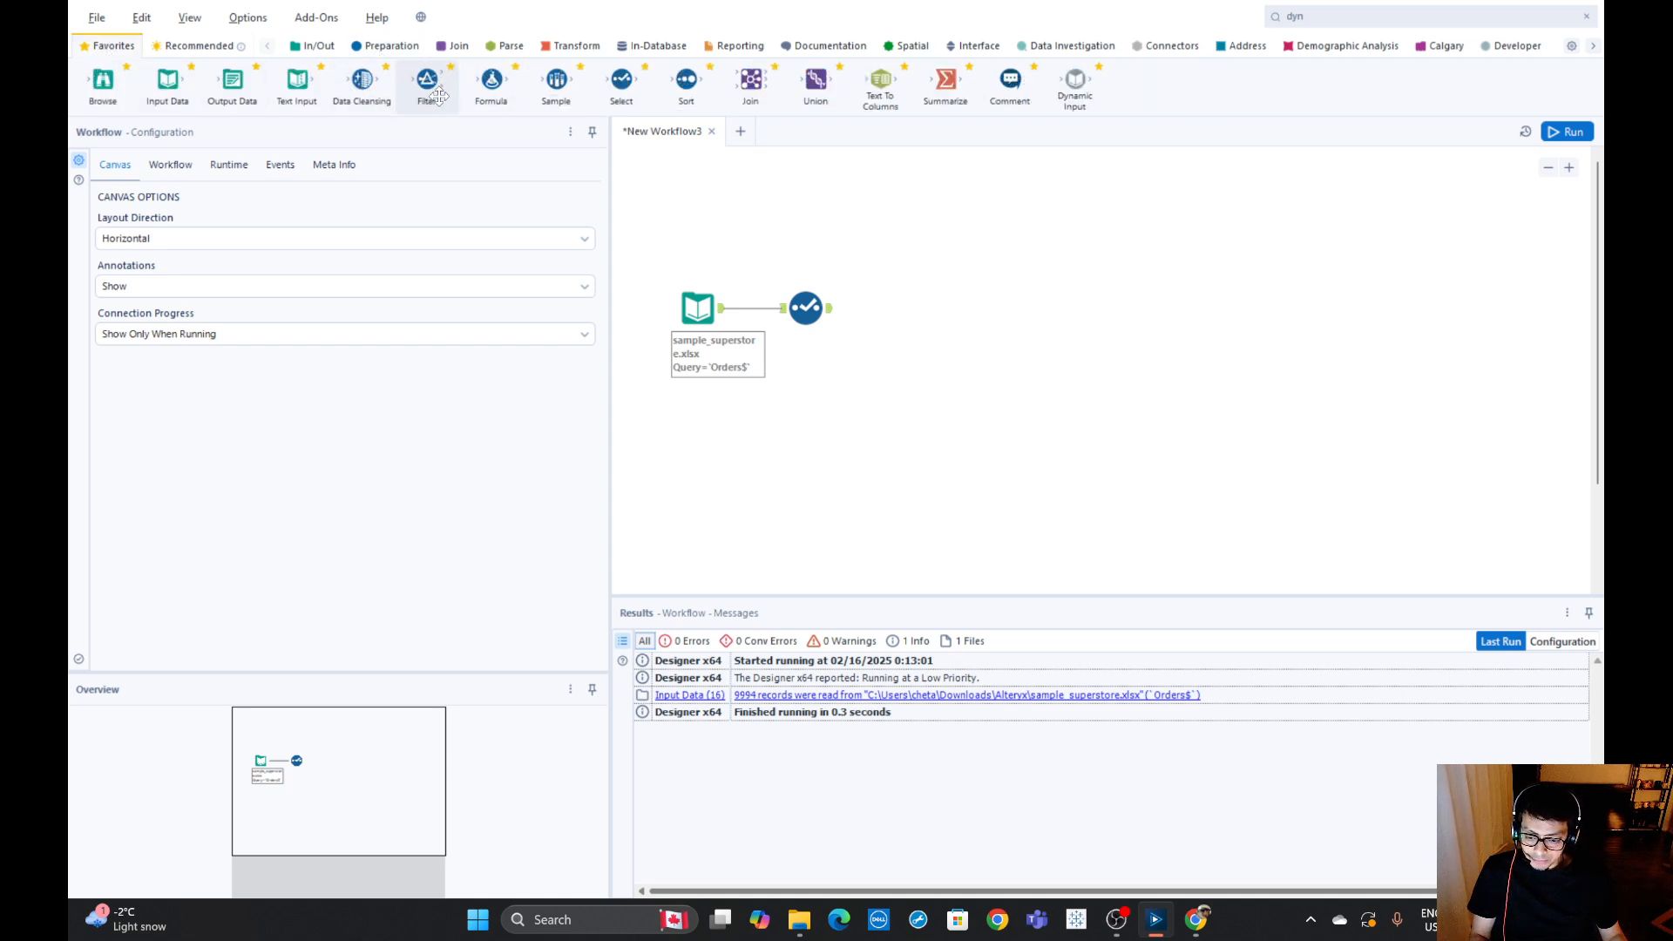
{"action": "left_click", "coordinate": [389, 47]}
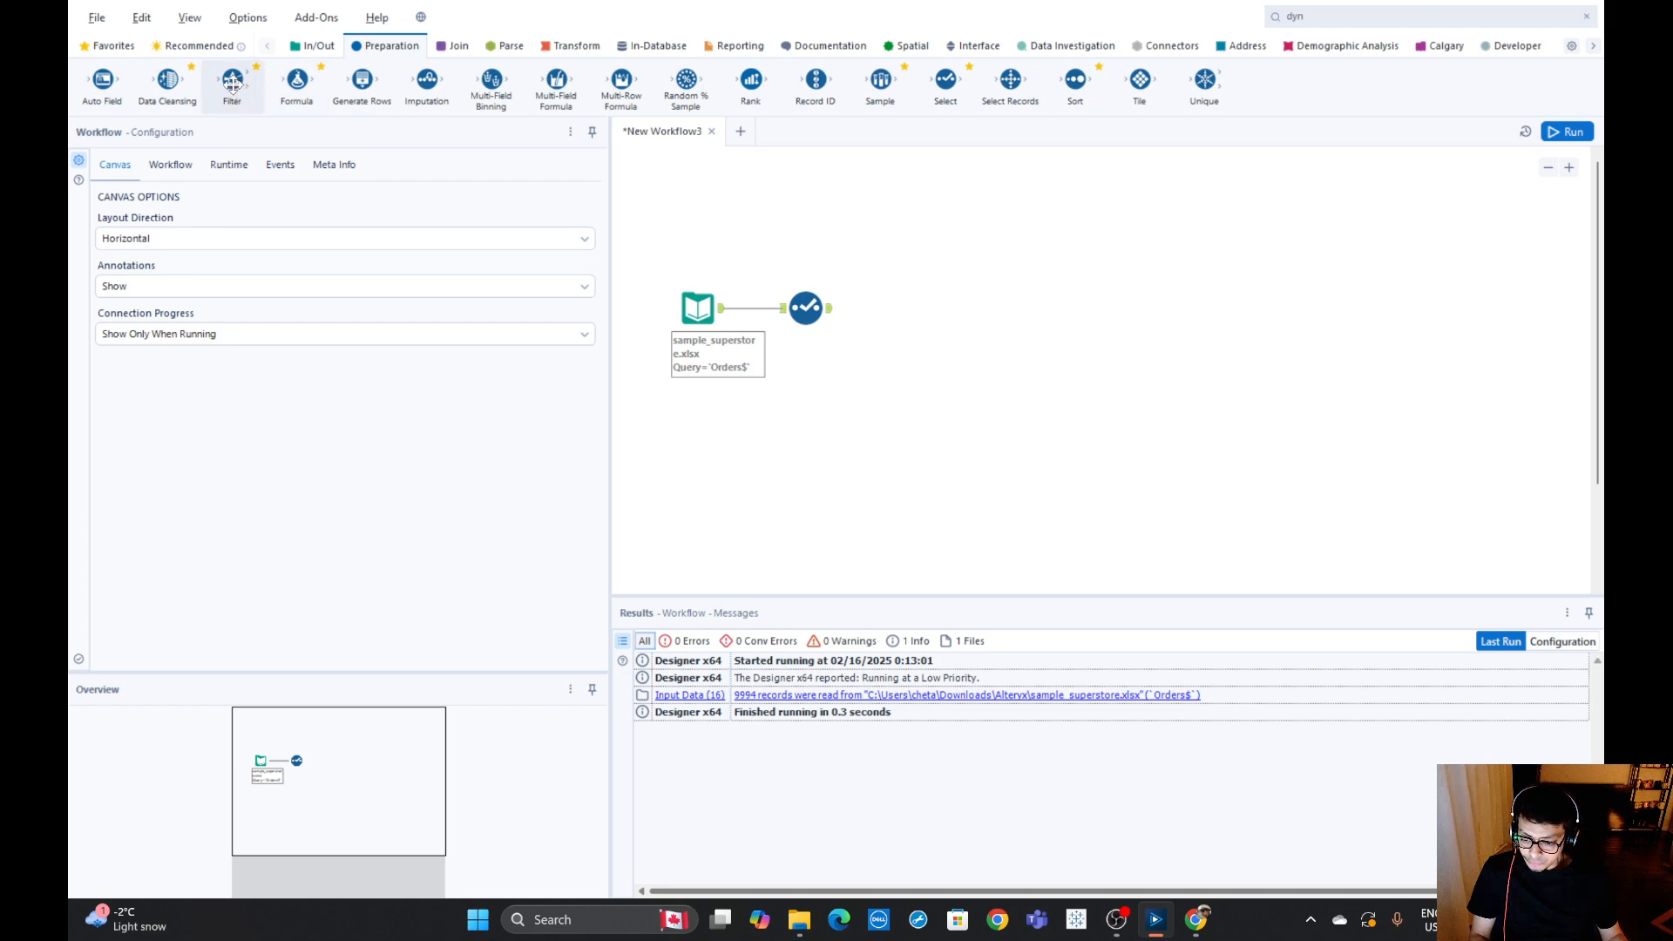
{"action": "left_click_drag", "start_coordinate": [232, 82], "coordinate": [980, 287]}
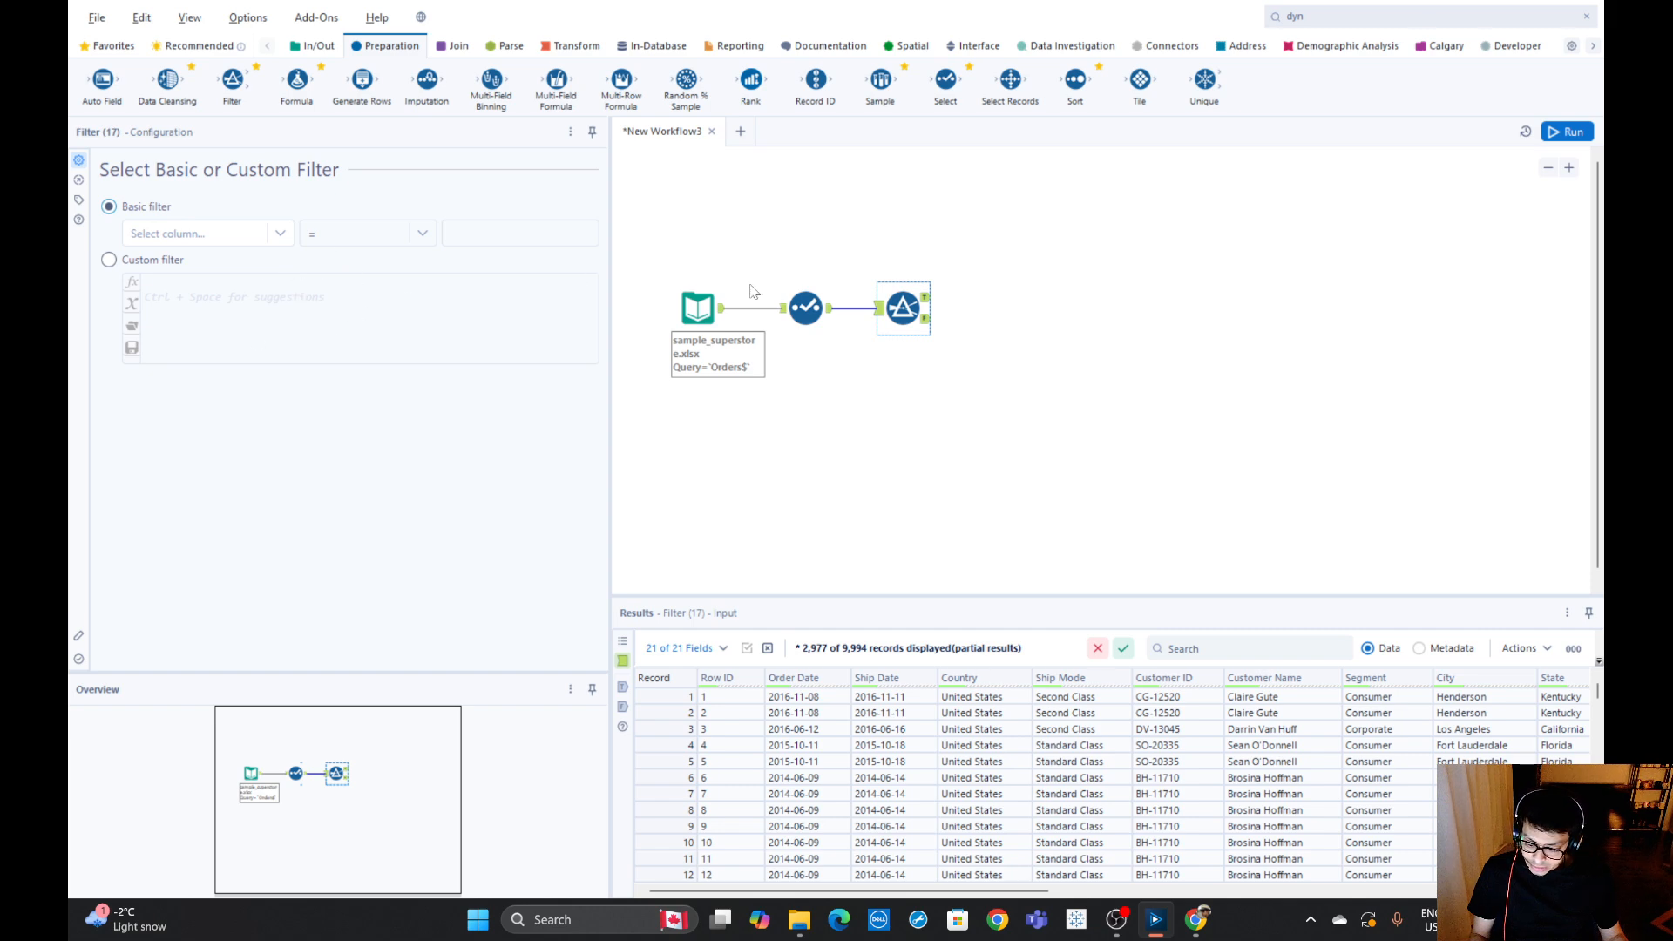
{"action": "left_click", "coordinate": [928, 303]}
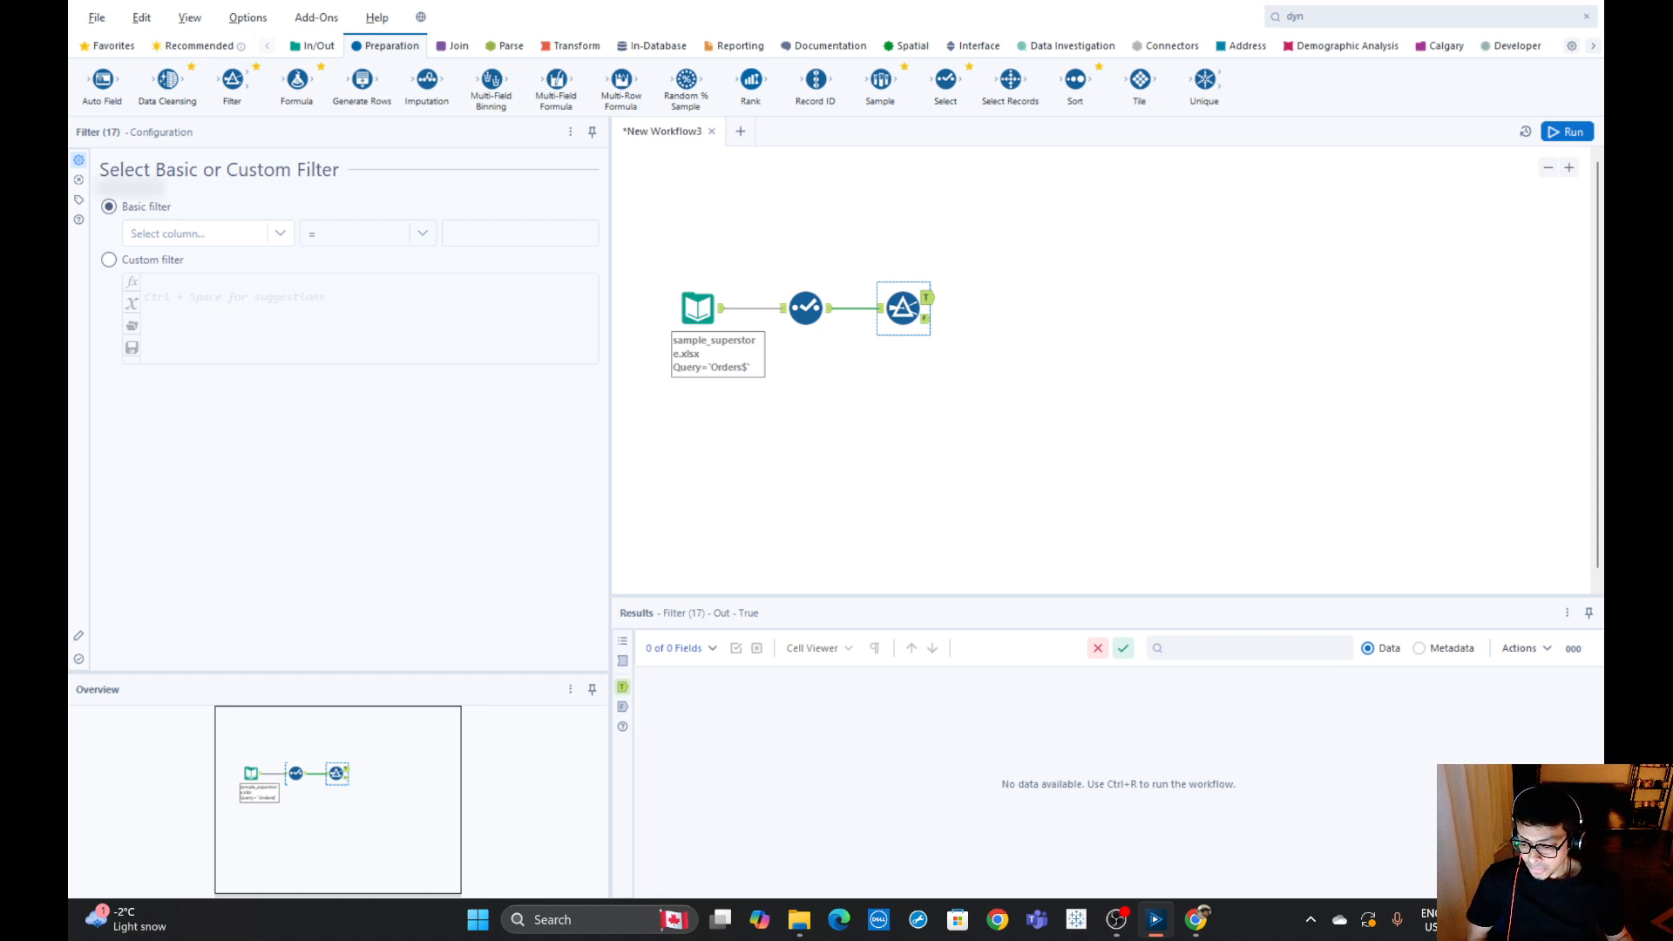
Configure the Filter tool's basic filter to keep records with Sales >= 500.
{"action": "left_click", "coordinate": [252, 236]}
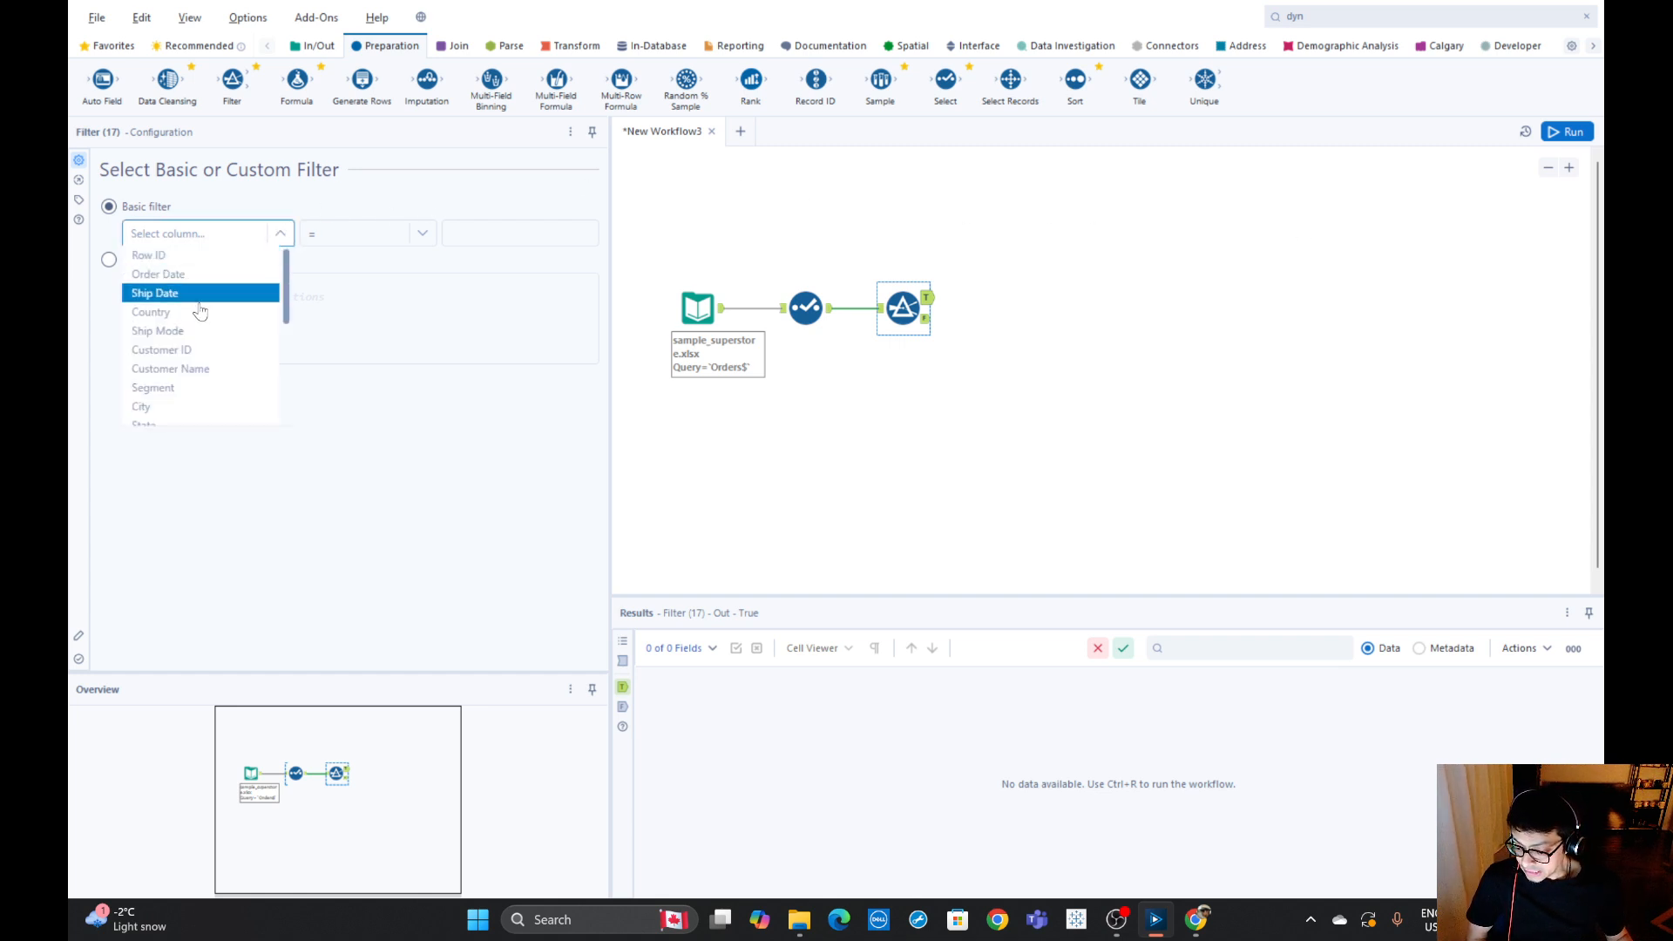
{"action": "scroll", "coordinate": [184, 399], "scroll_direction": "down", "scroll_amount": 2}
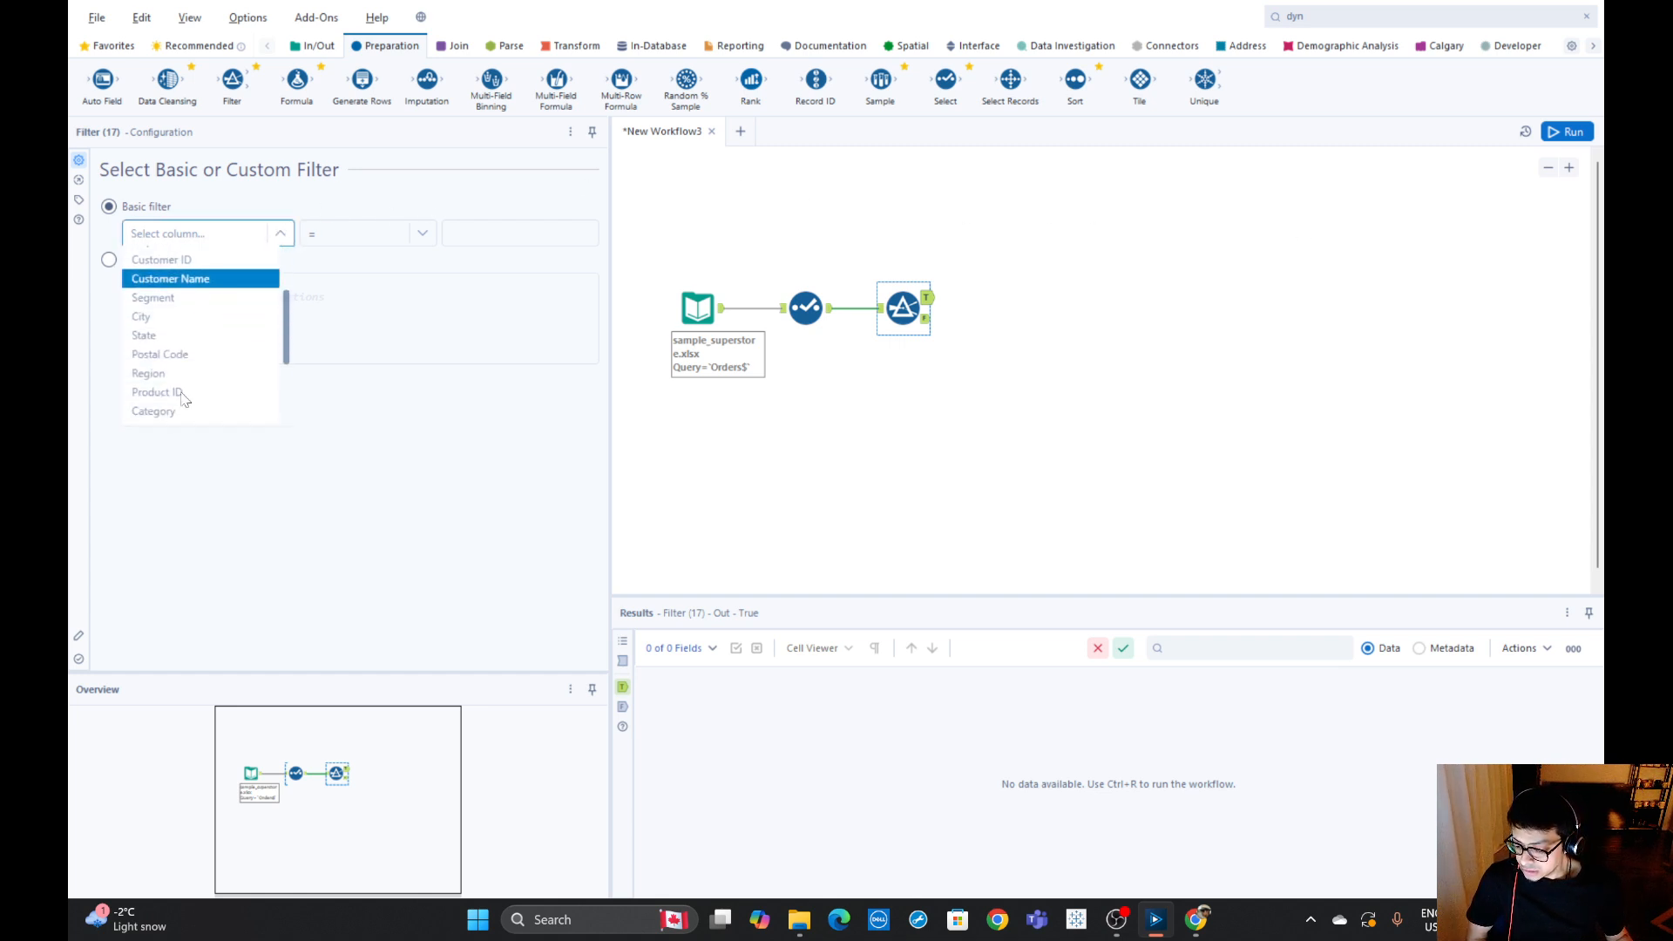
{"action": "scroll", "coordinate": [170, 361], "scroll_direction": "down", "scroll_amount": 2}
{"action": "left_click", "coordinate": [146, 342]}
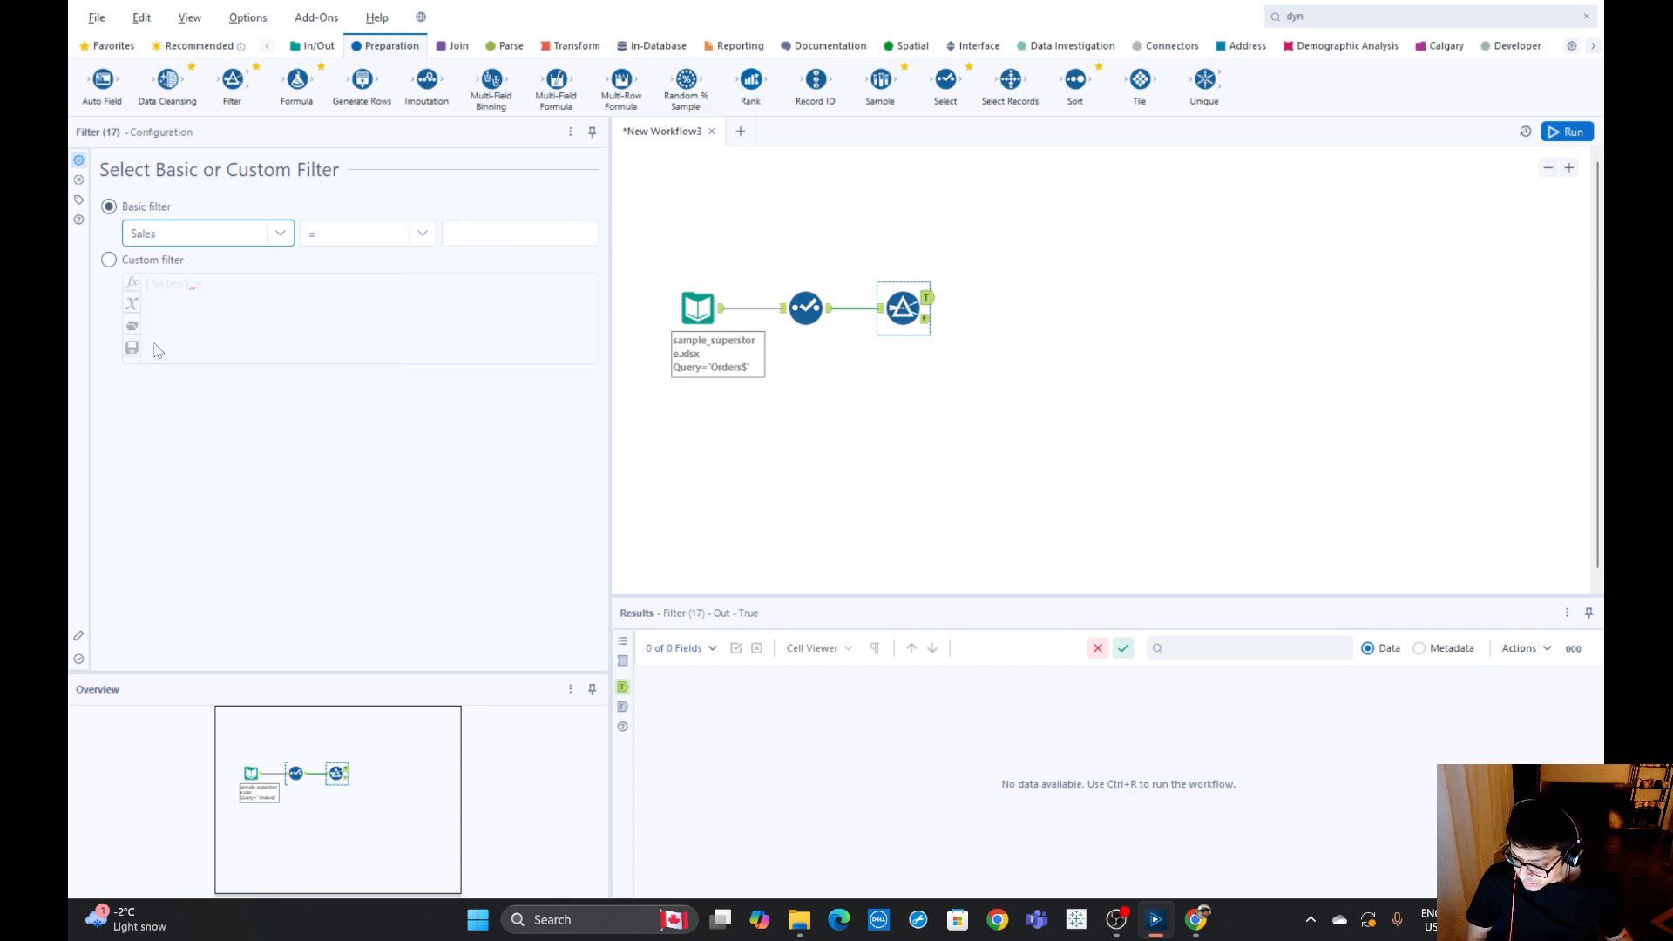
{"action": "left_click", "coordinate": [358, 242]}
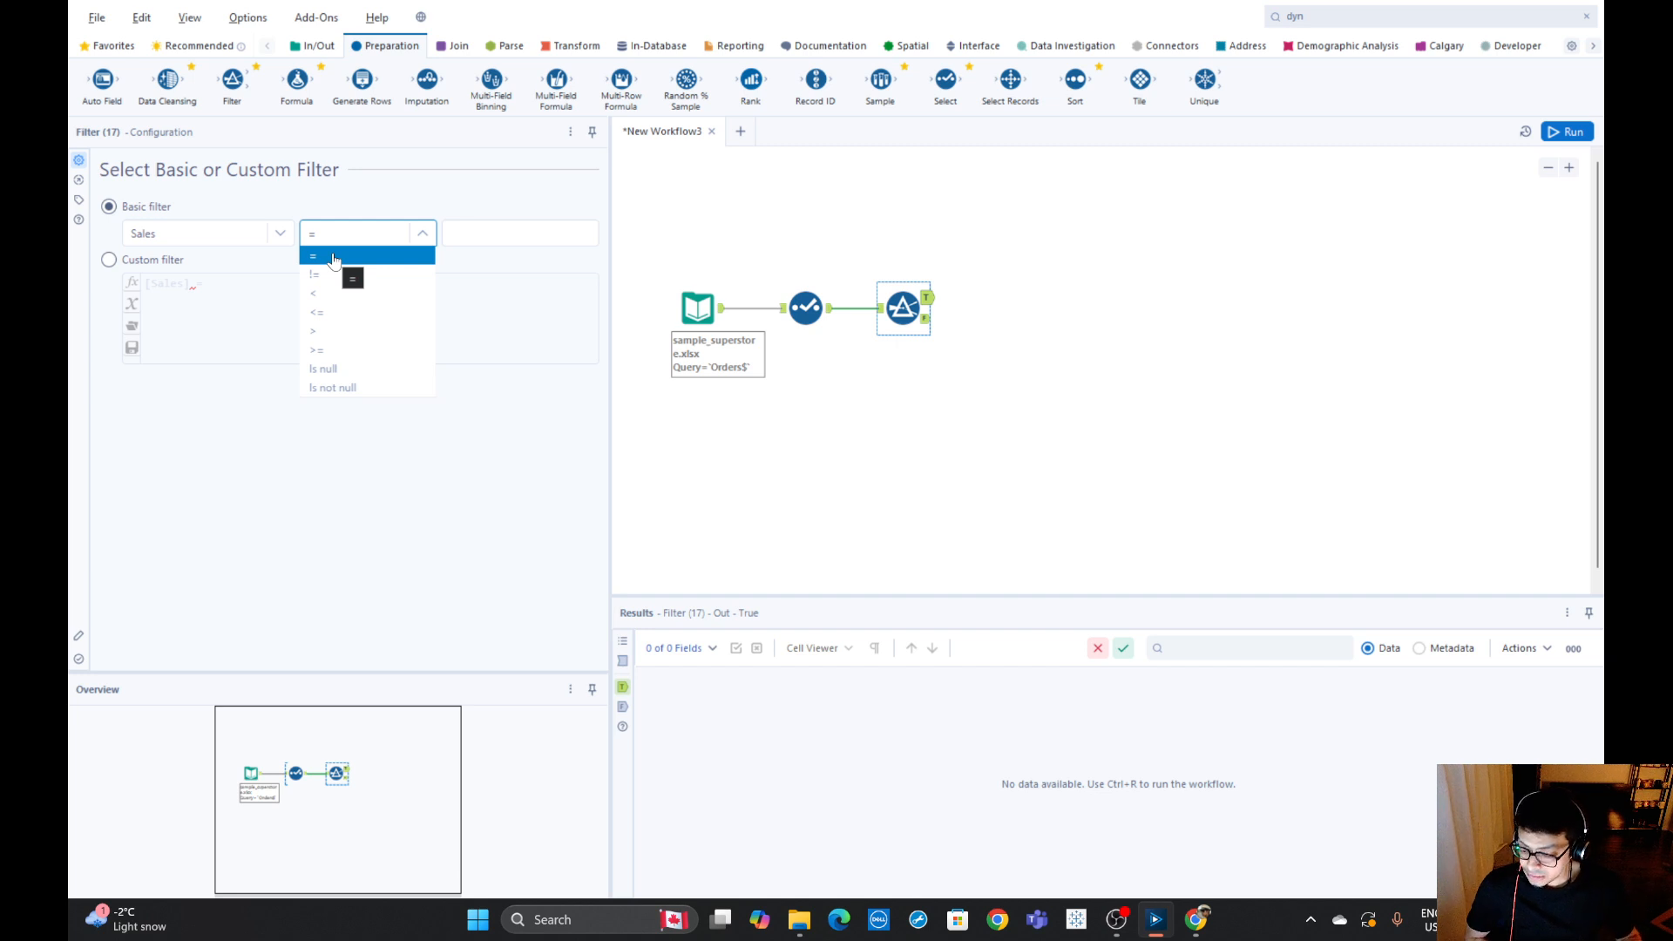
{"action": "left_click", "coordinate": [340, 352]}
{"action": "left_click", "coordinate": [468, 234]}
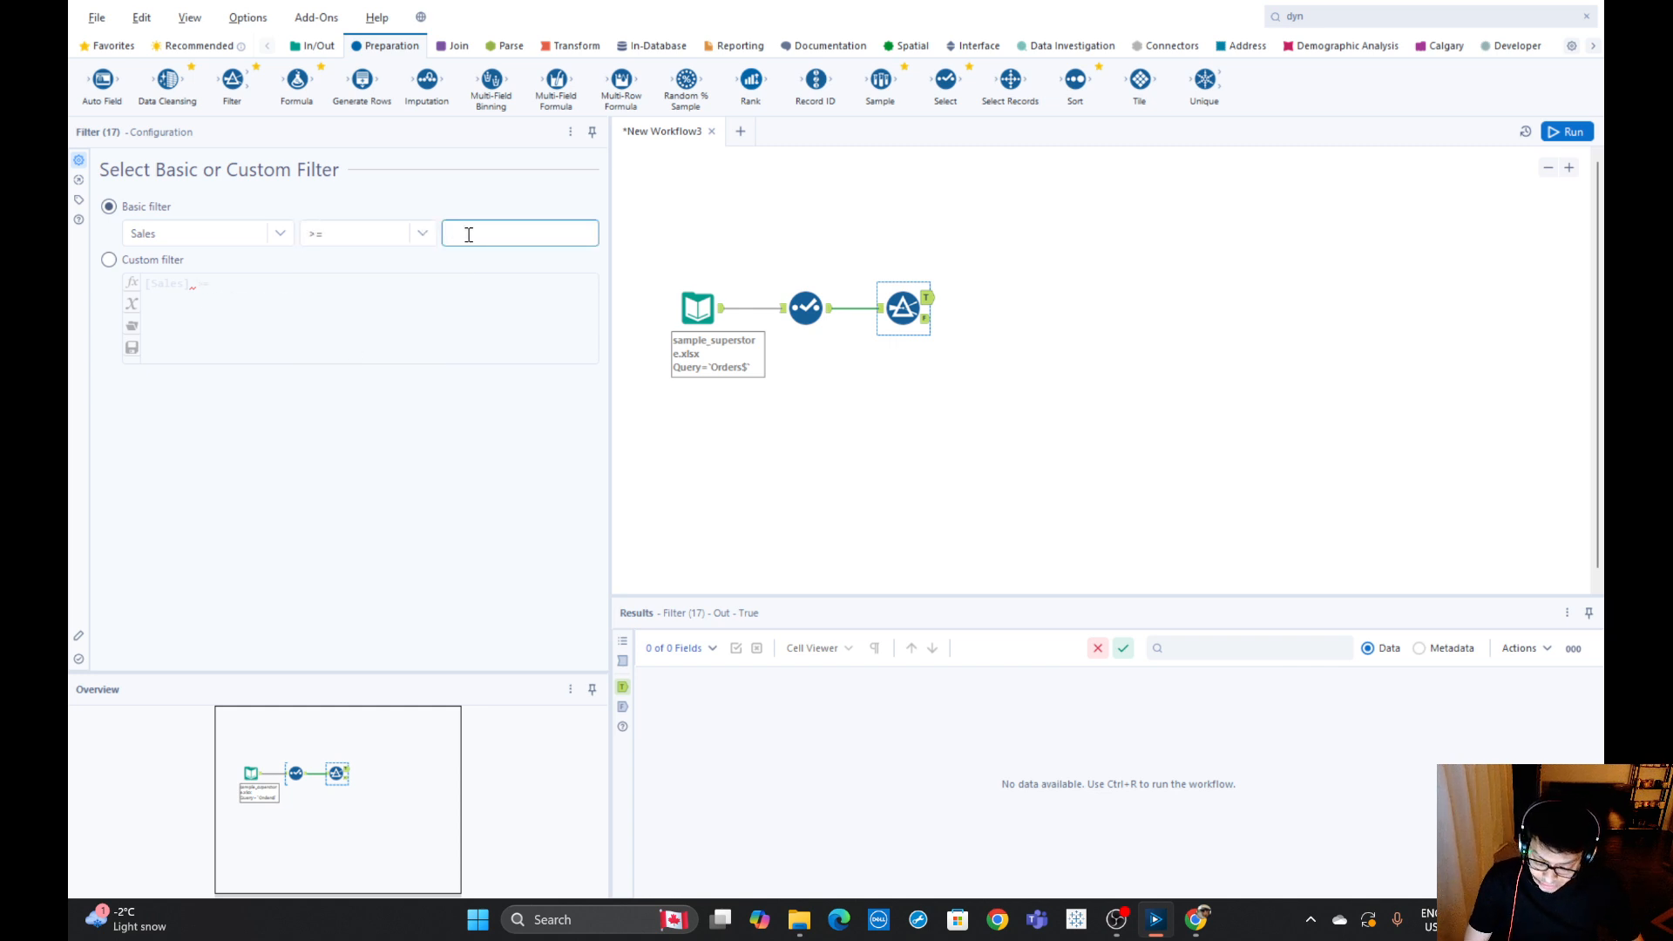
{"action": "type", "text": "500"}
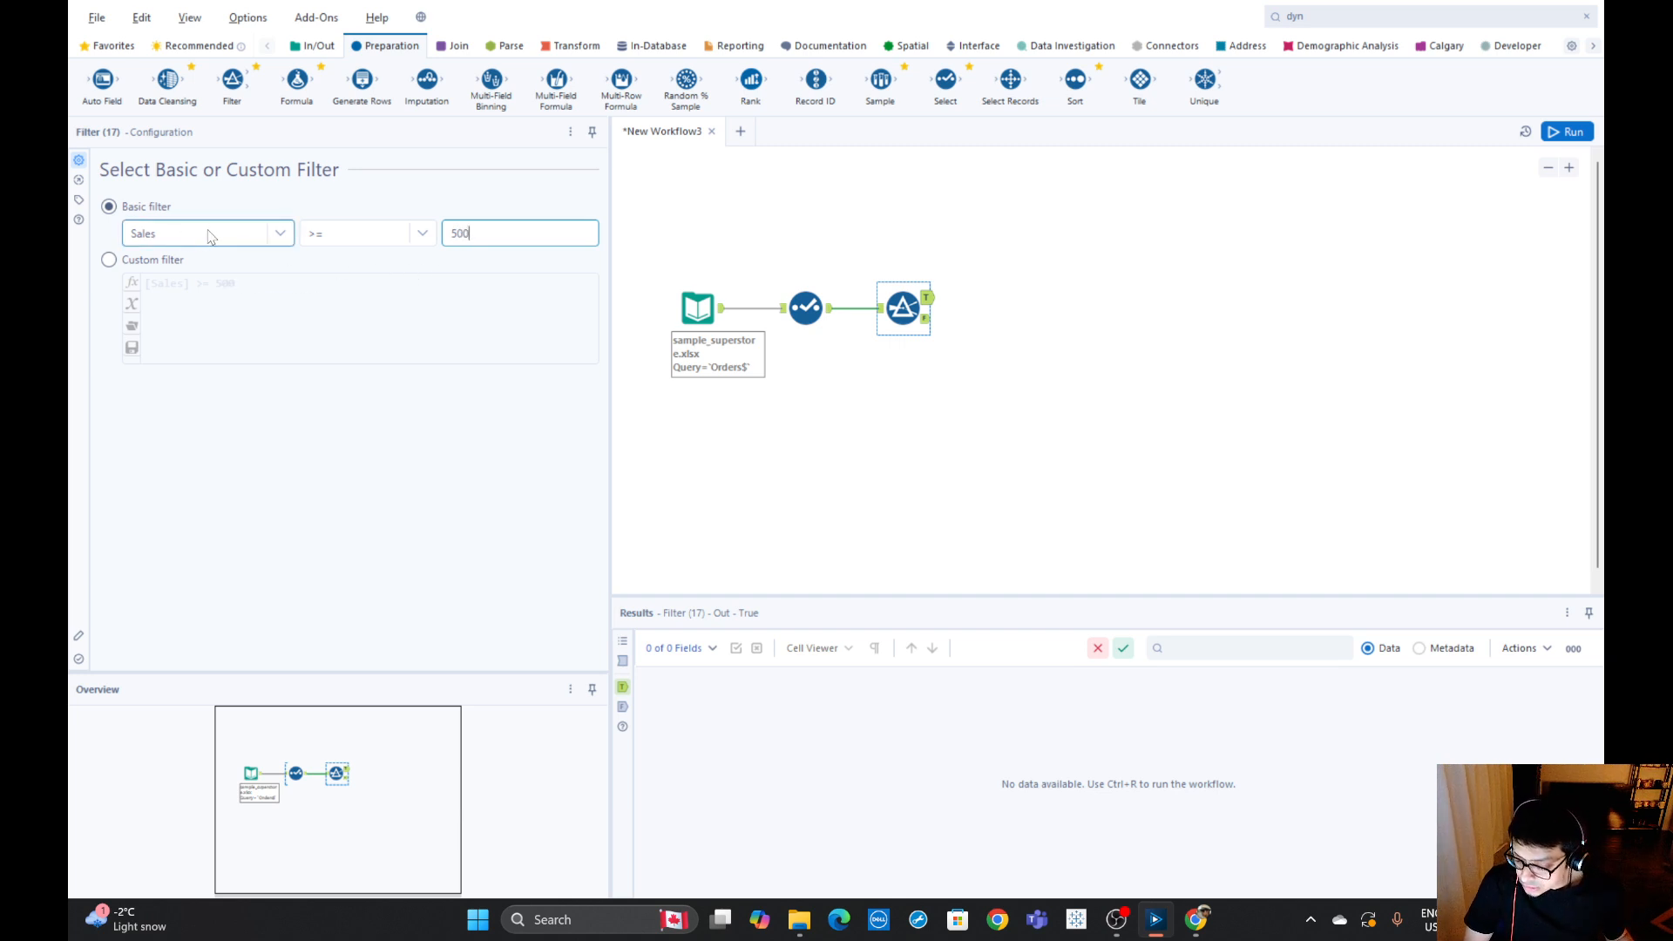
{"action": "left_click", "coordinate": [324, 234]}
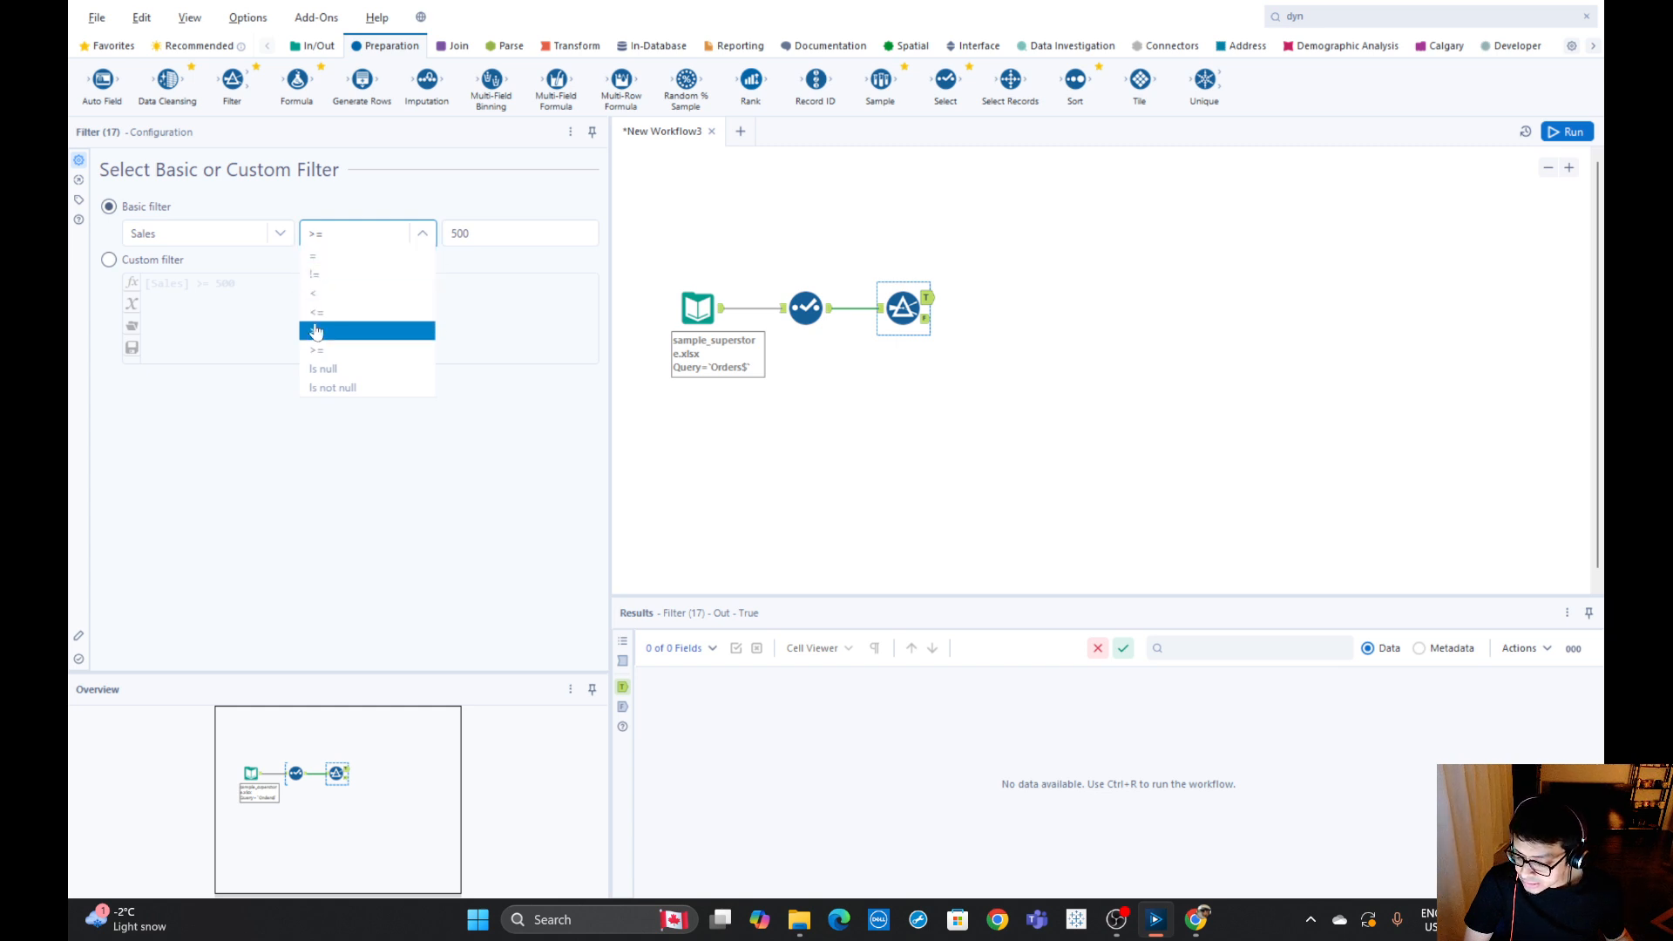
{"action": "left_click", "coordinate": [481, 234]}
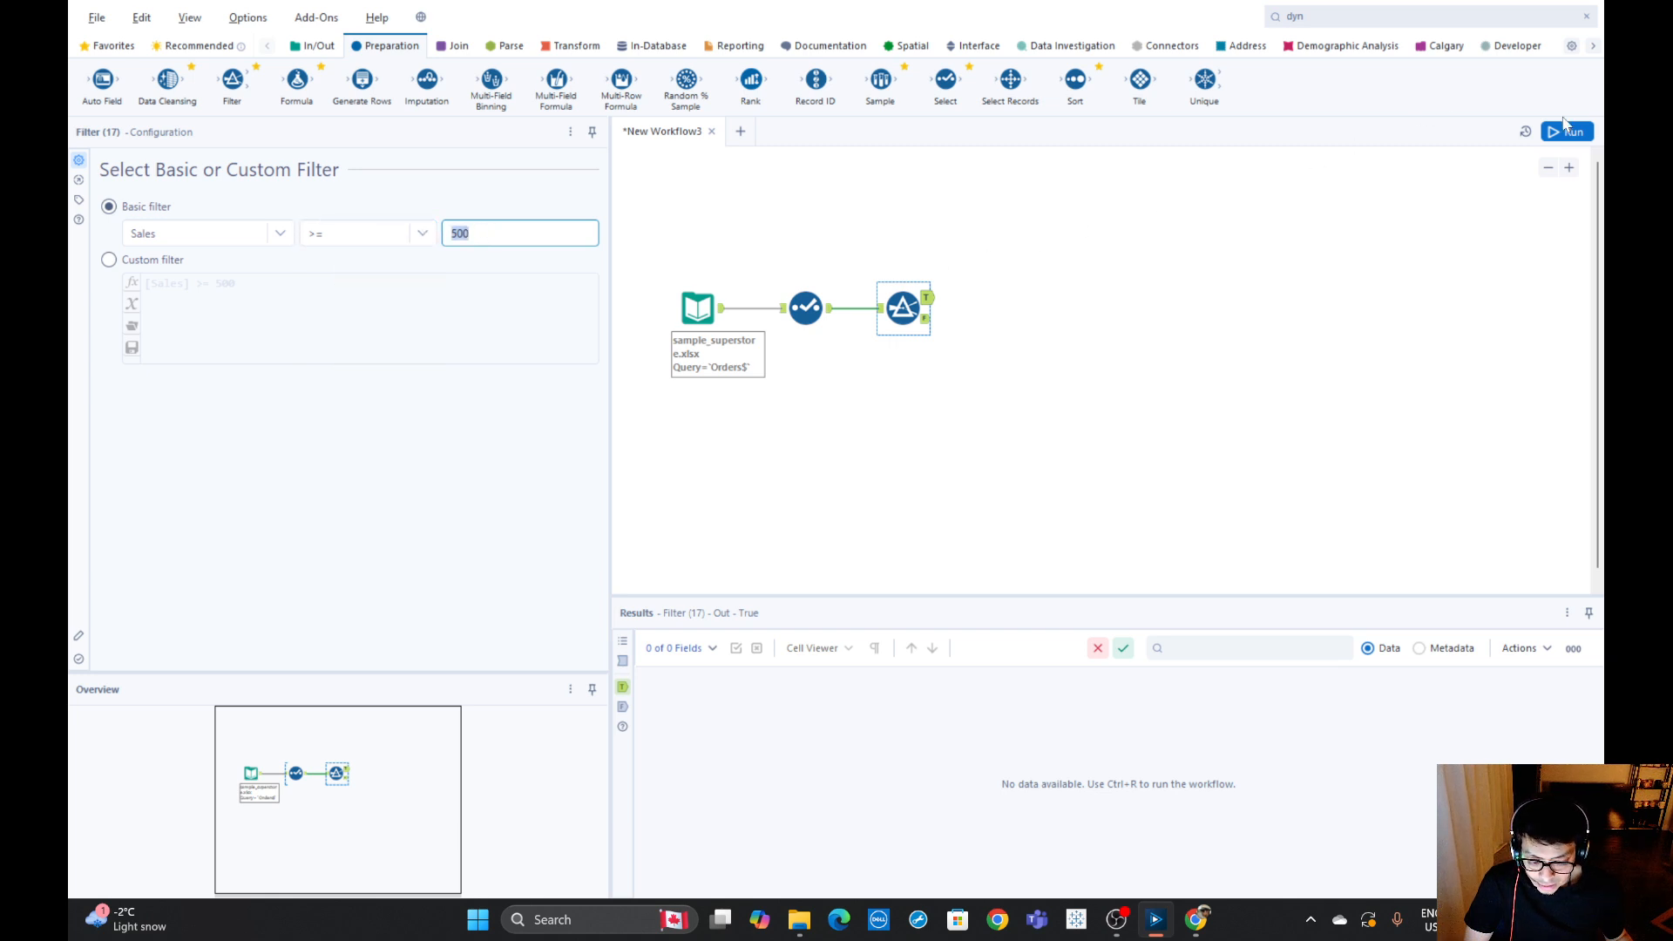
Run the workflow and inspect the sales values in the Filter tool's True and False outputs.
{"action": "left_click", "coordinate": [1569, 132]}
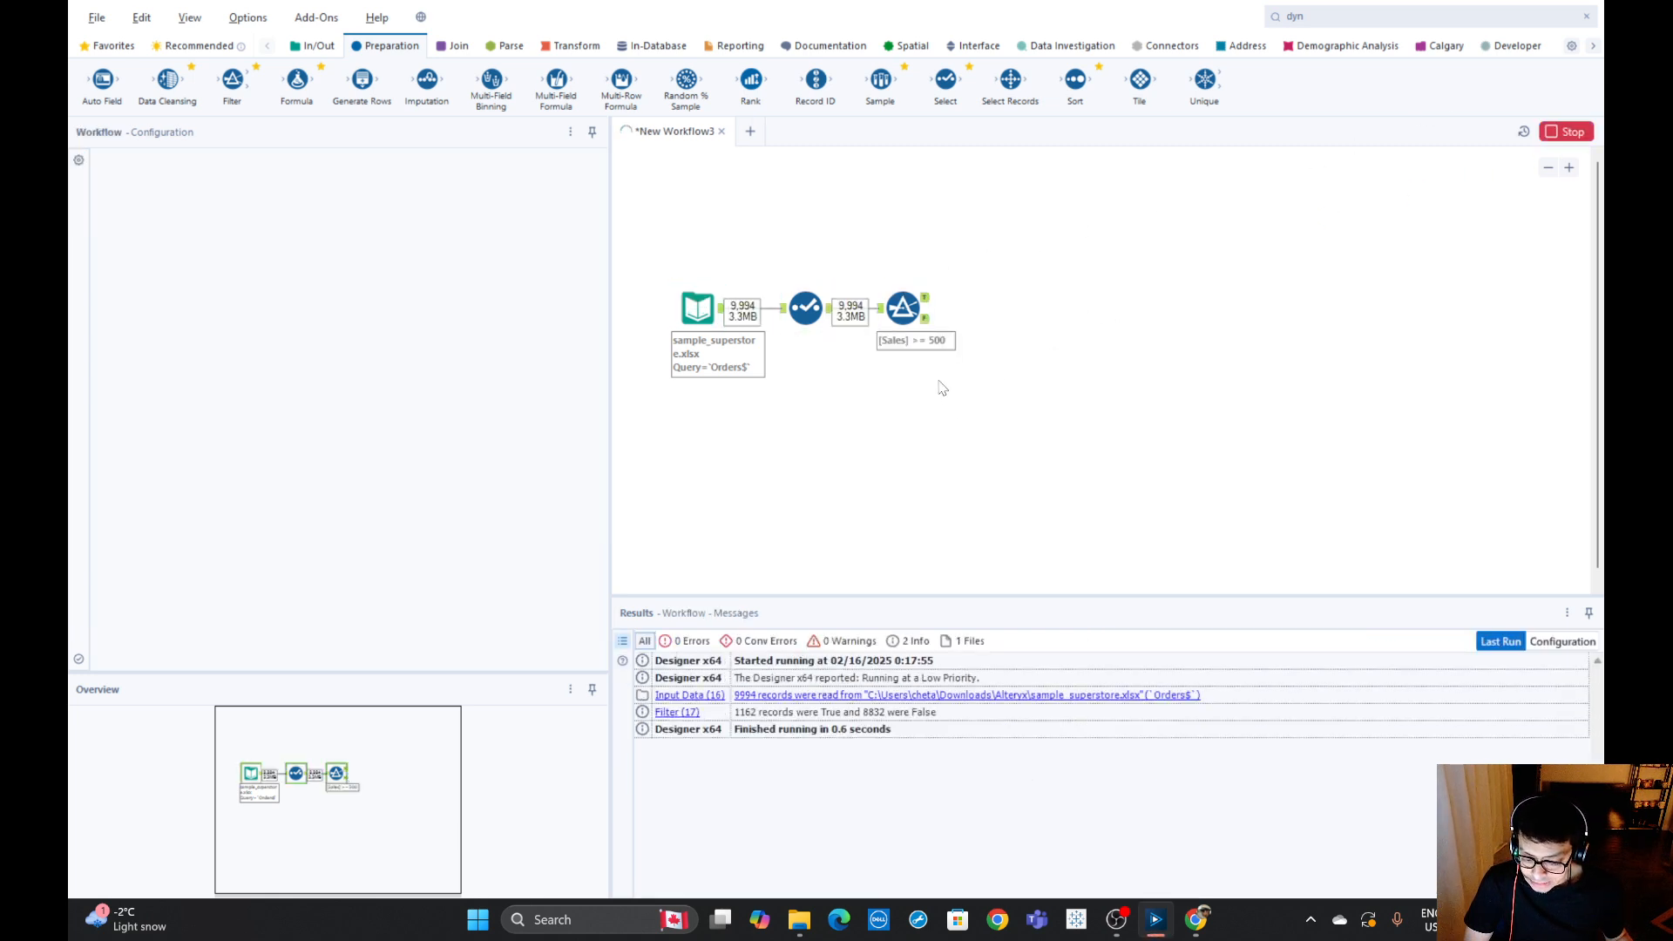
{"action": "left_click", "coordinate": [983, 446]}
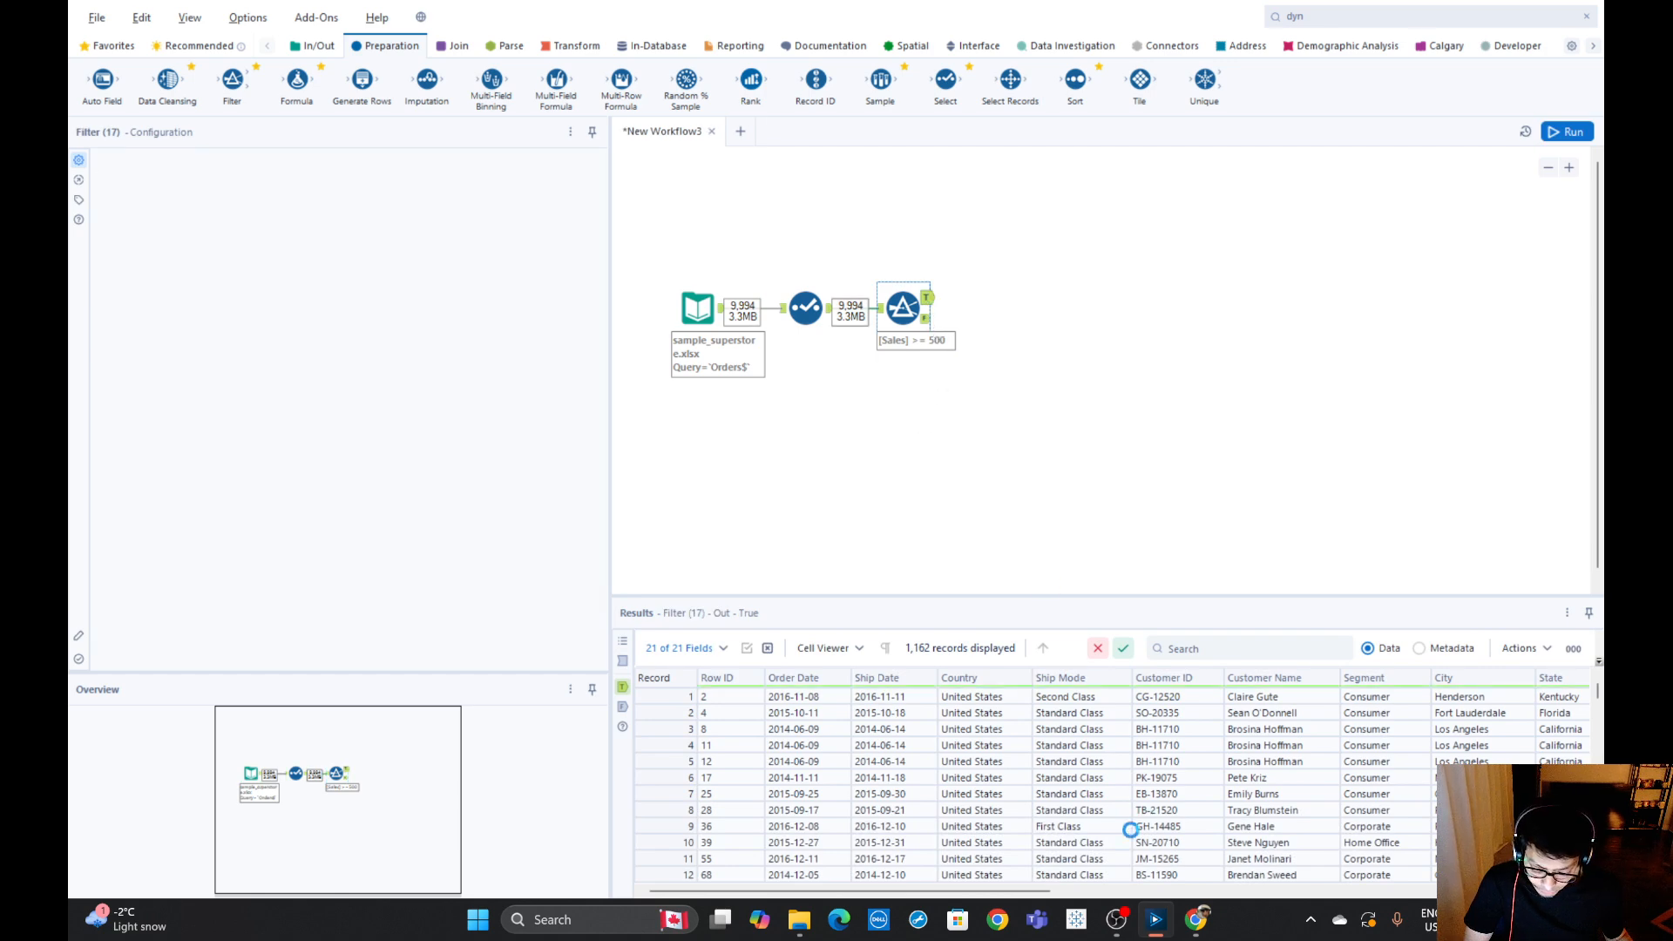
{"action": "left_click", "coordinate": [907, 311]}
{"action": "left_click_drag", "start_coordinate": [1006, 891], "coordinate": [1534, 891]}
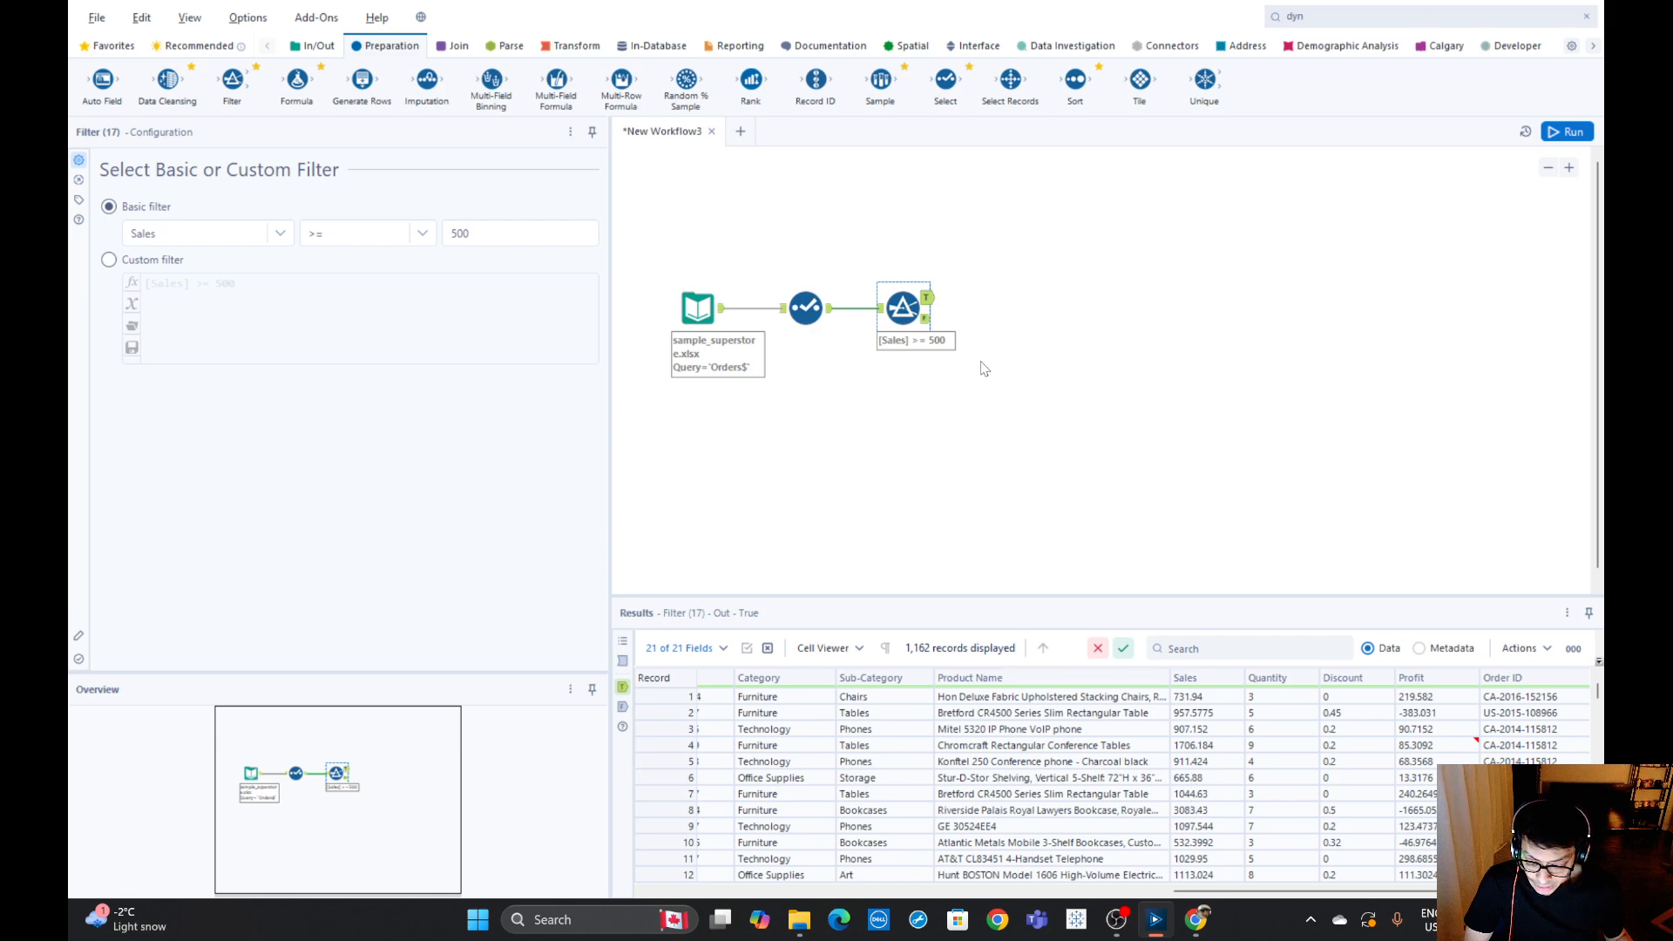
{"action": "left_click", "coordinate": [927, 321]}
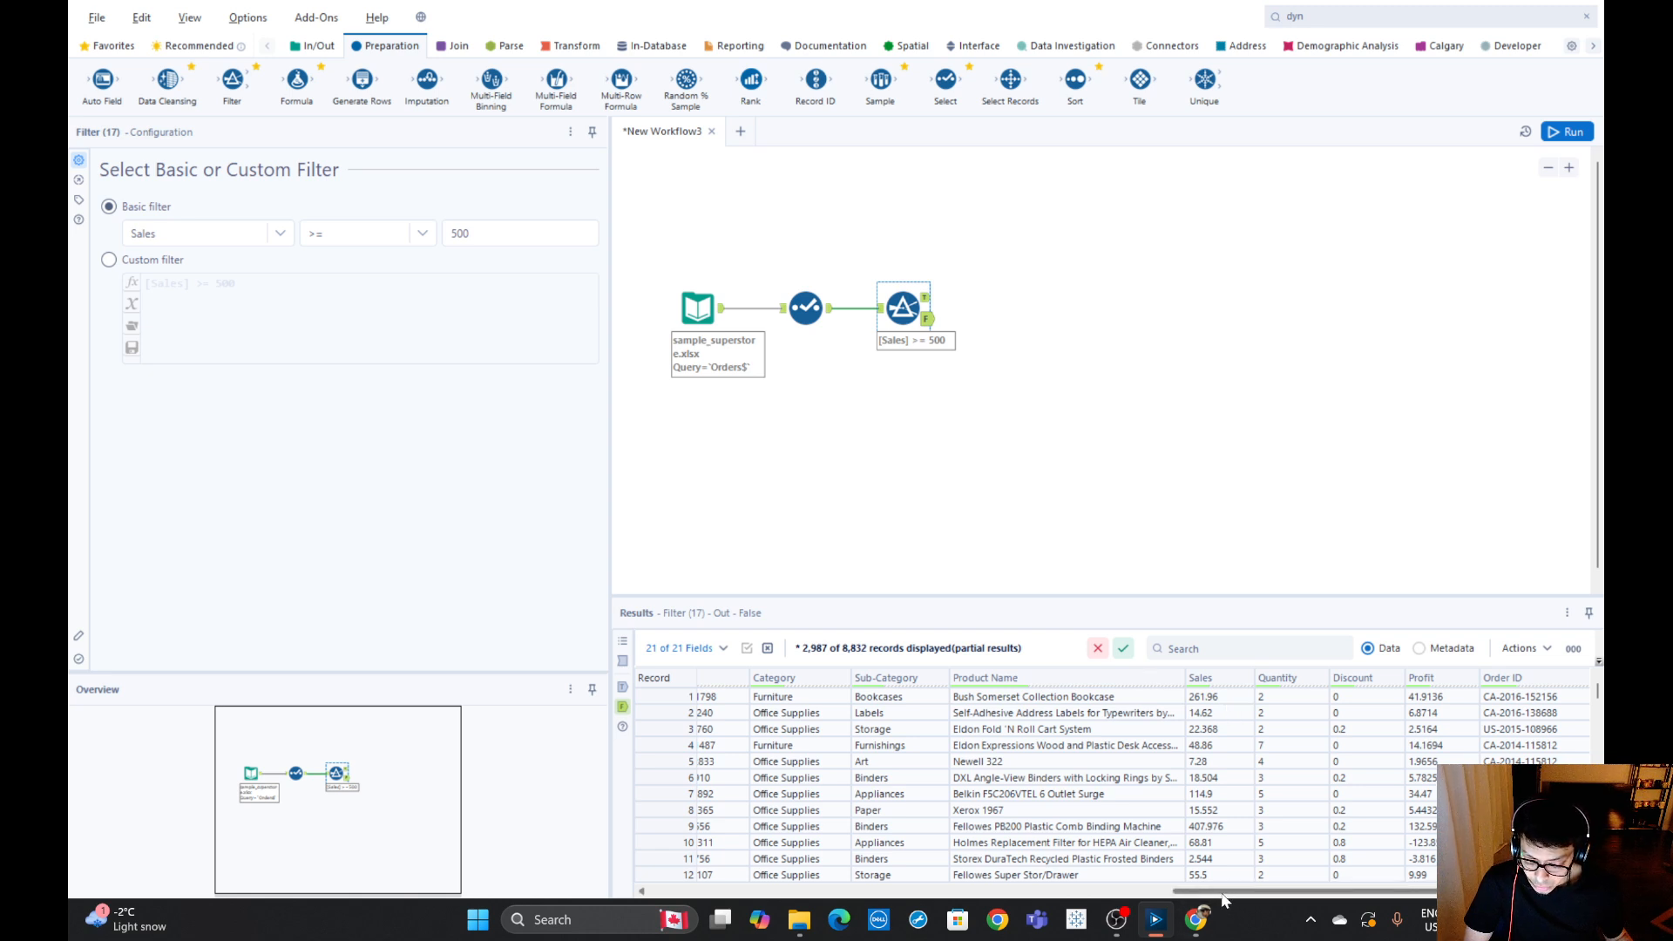
{"action": "left_click_drag", "start_coordinate": [1222, 895], "coordinate": [697, 894]}
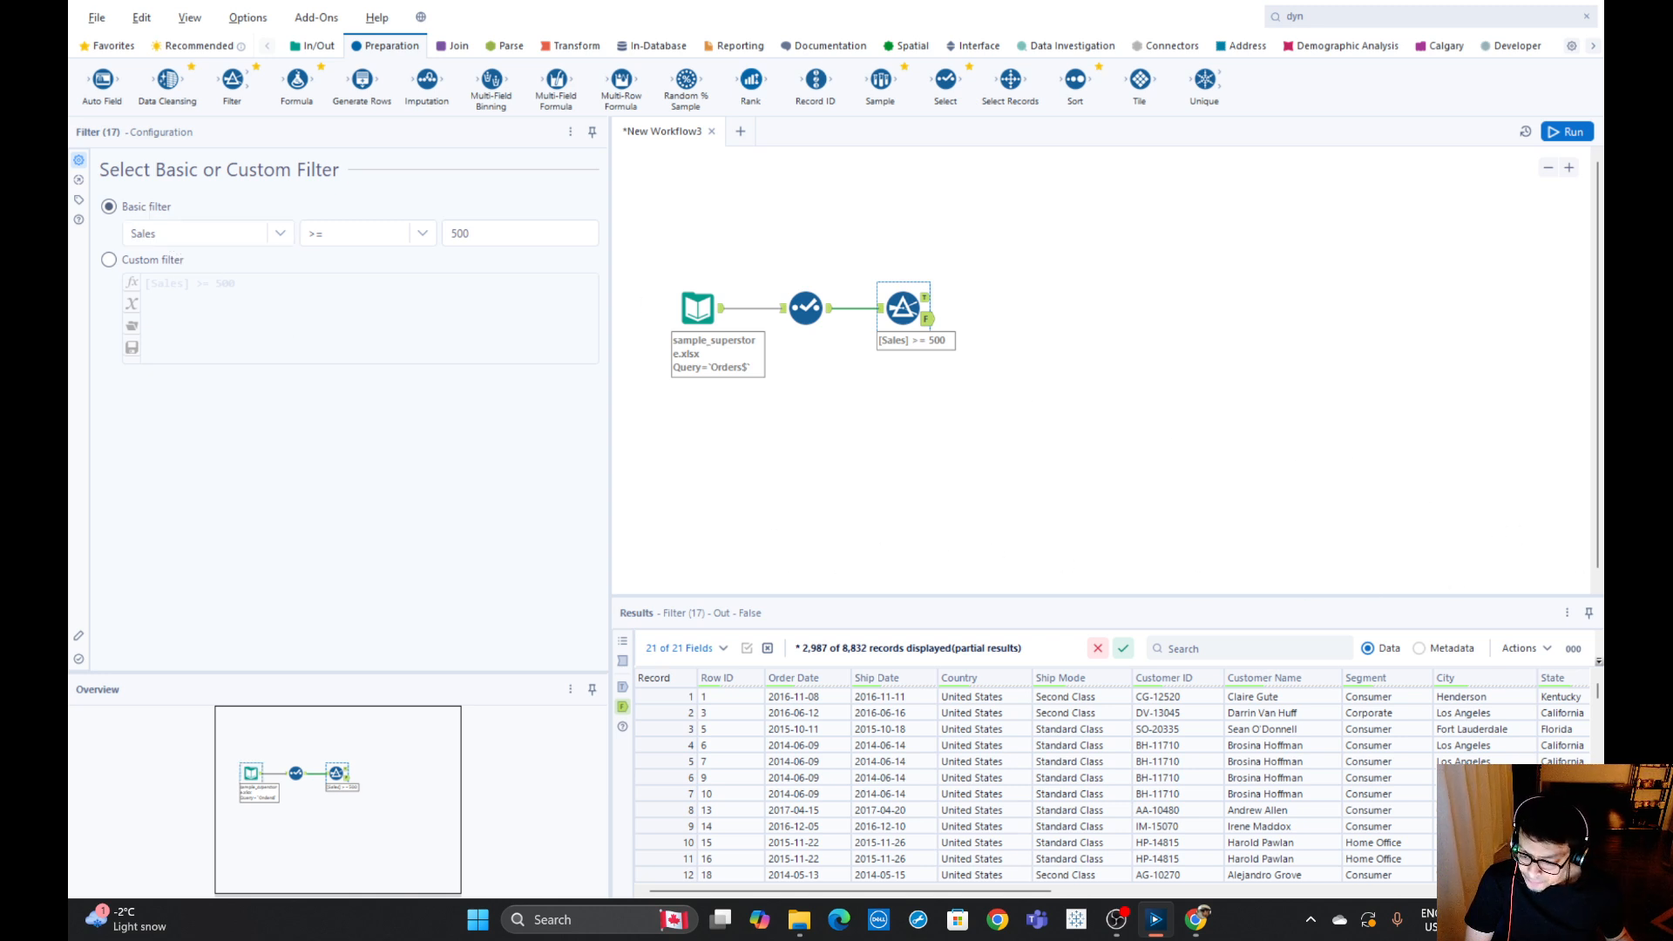
Change the basic filter condition to Ship Mode Equals First Class.
{"action": "left_click", "coordinate": [171, 244]}
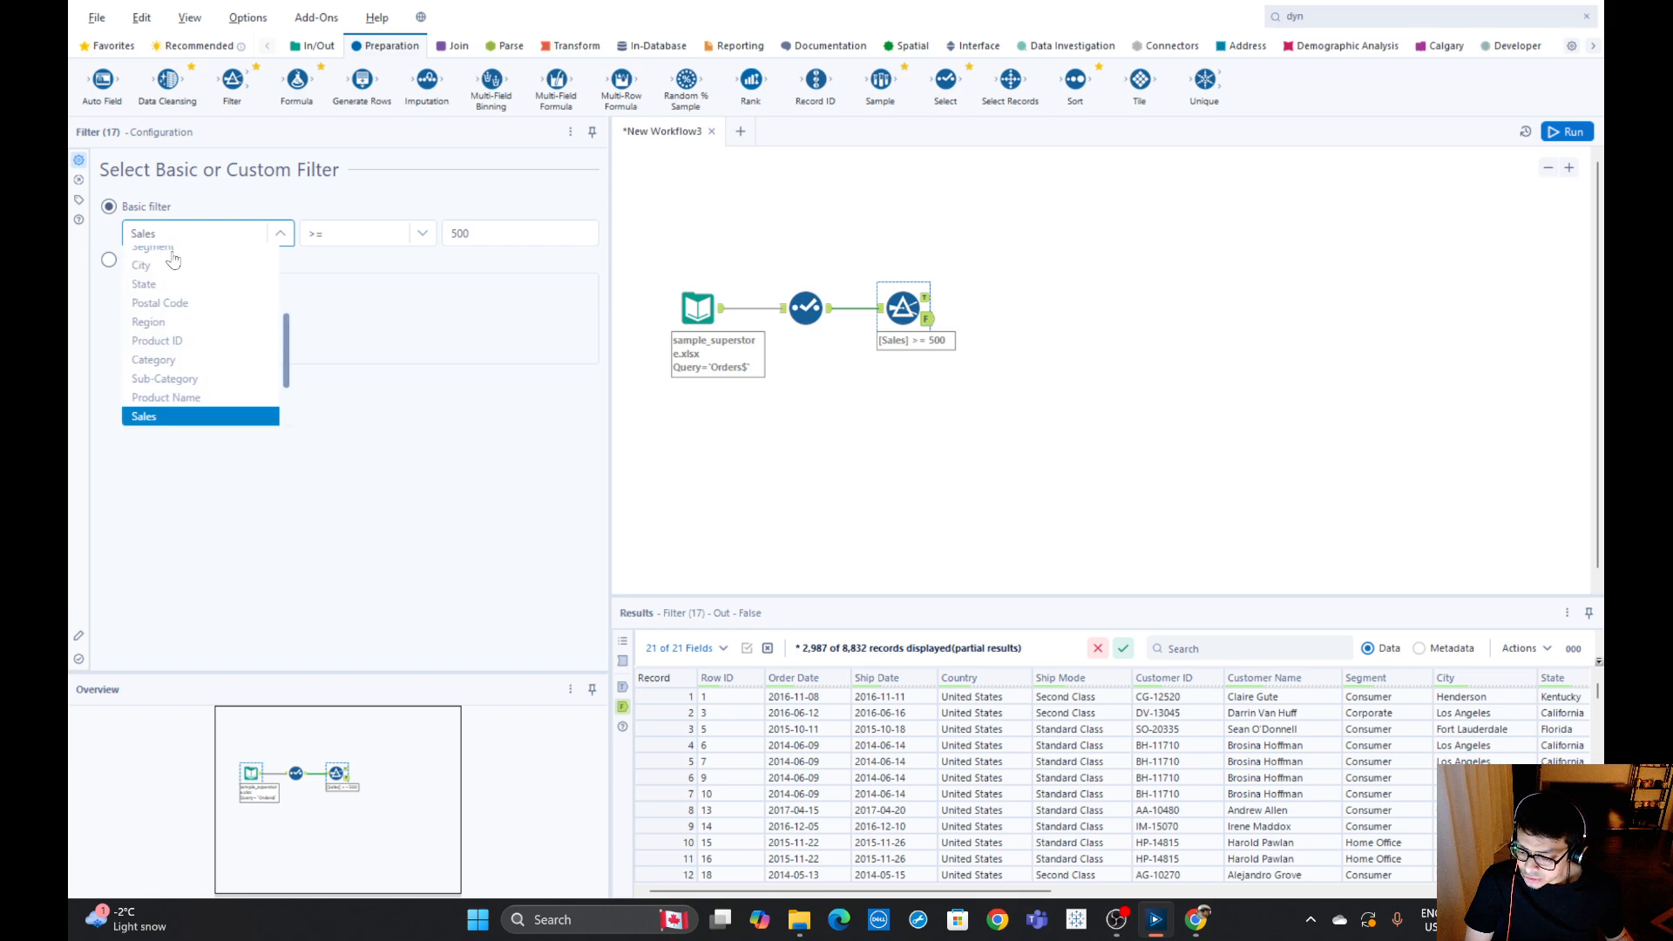
{"action": "scroll", "coordinate": [179, 349], "scroll_direction": "up", "scroll_amount": 5}
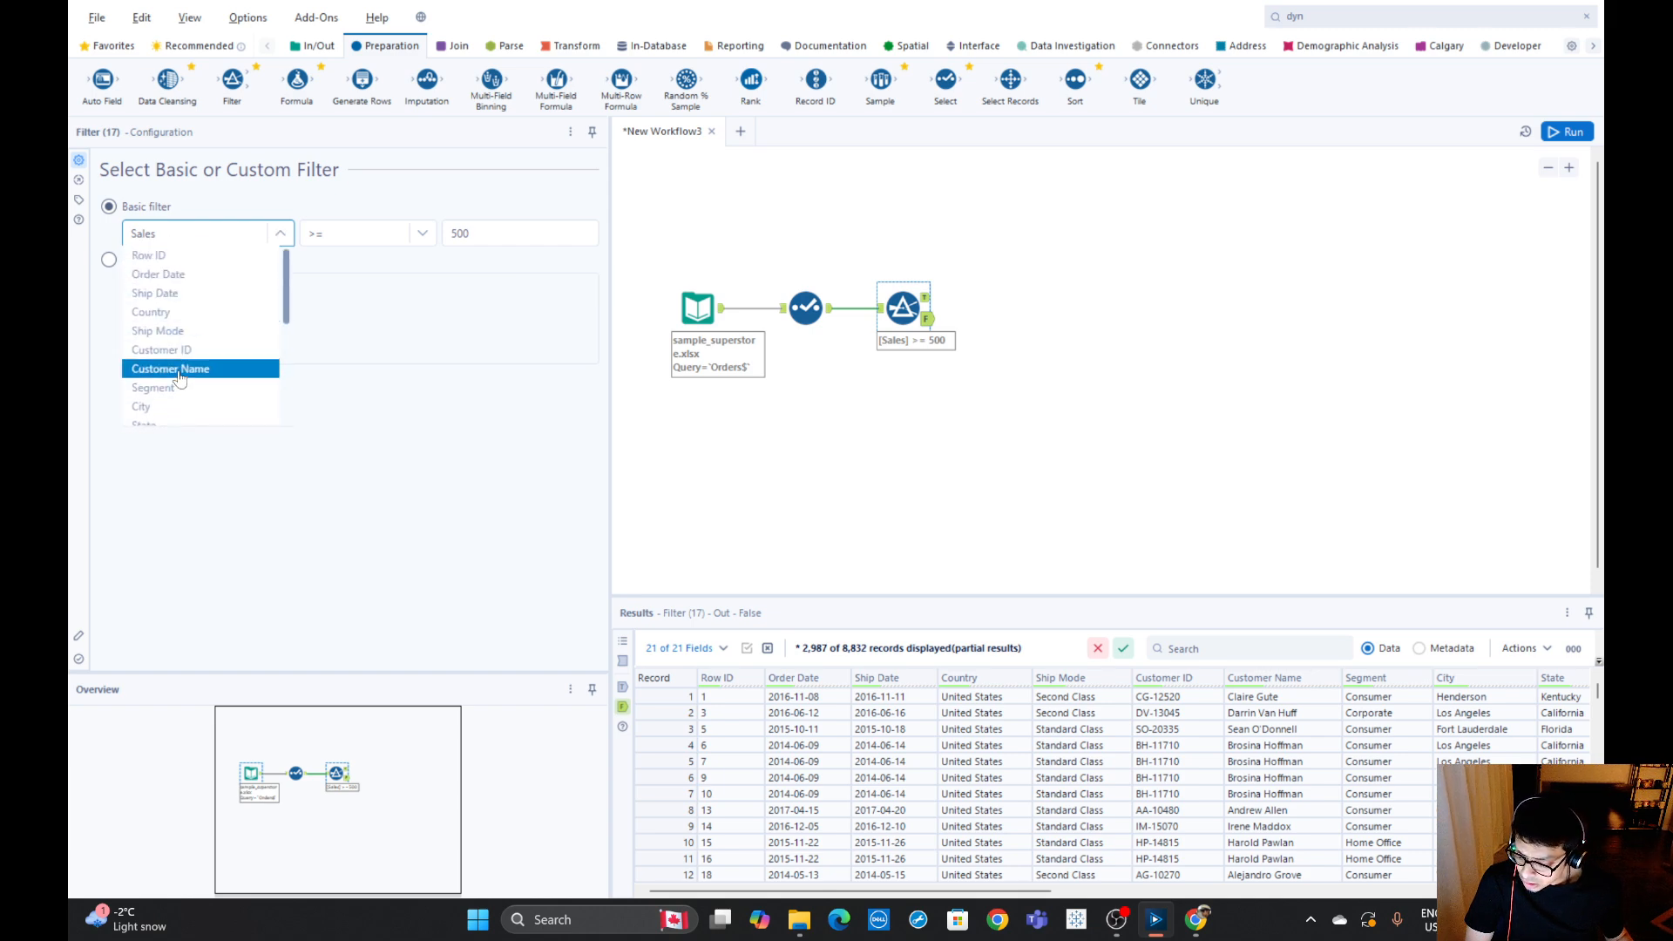
{"action": "left_click", "coordinate": [184, 332]}
{"action": "left_click", "coordinate": [396, 229]}
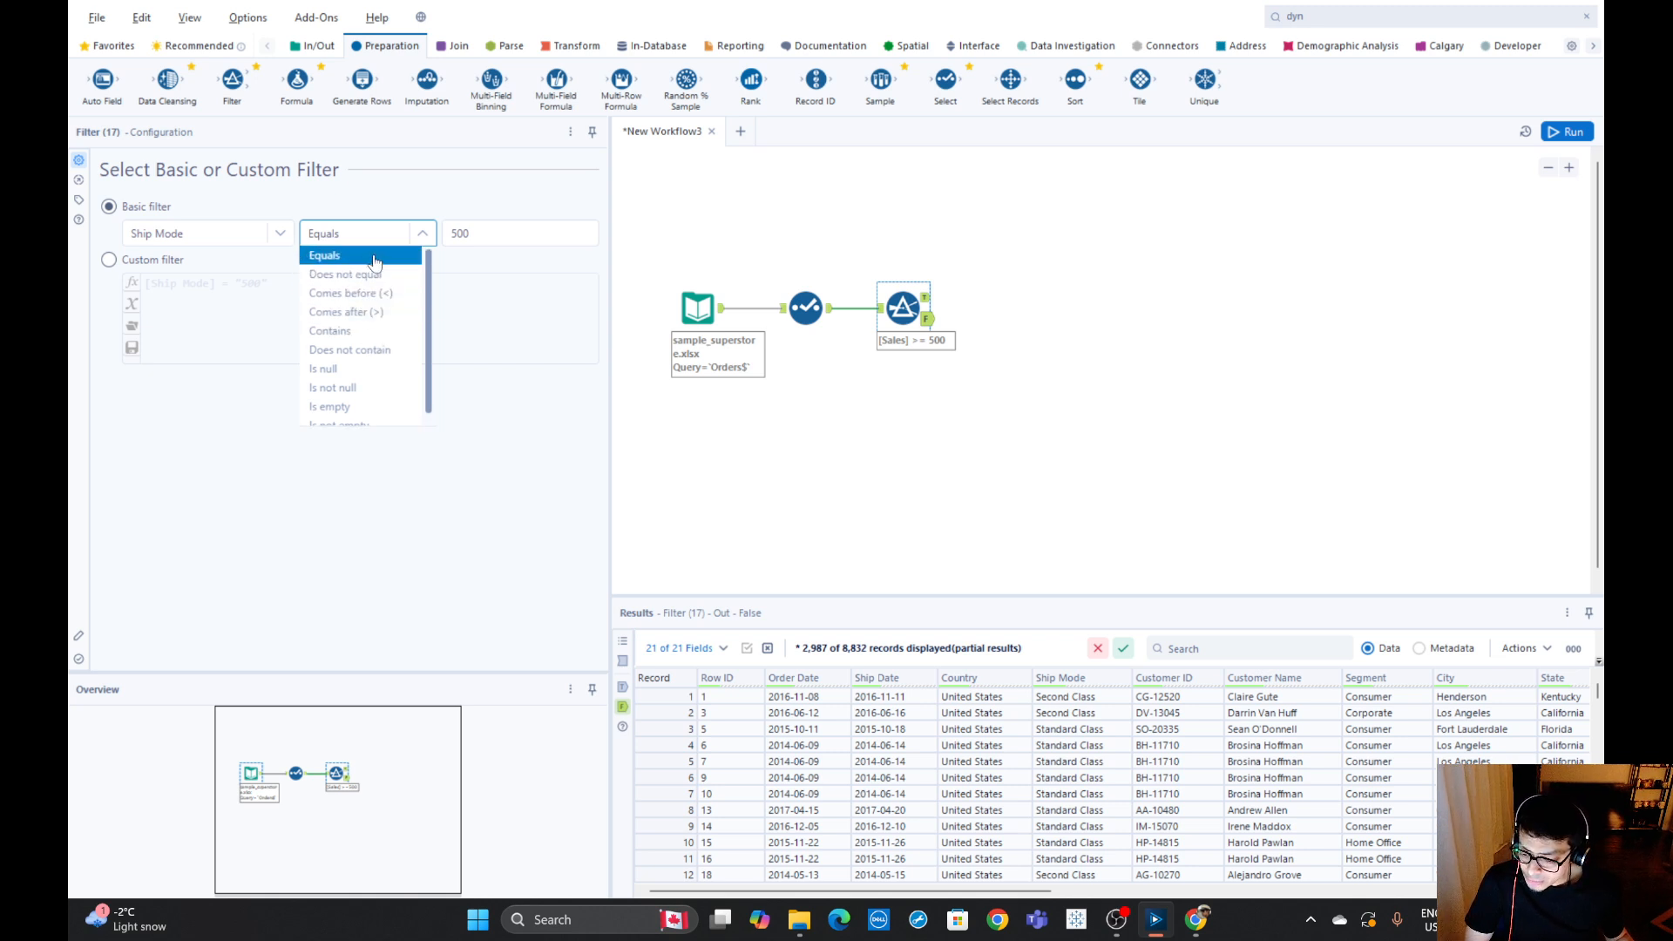
{"action": "left_click", "coordinate": [350, 256]}
{"action": "left_click_drag", "start_coordinate": [496, 234], "coordinate": [434, 231]}
{"action": "type", "text": "F"}
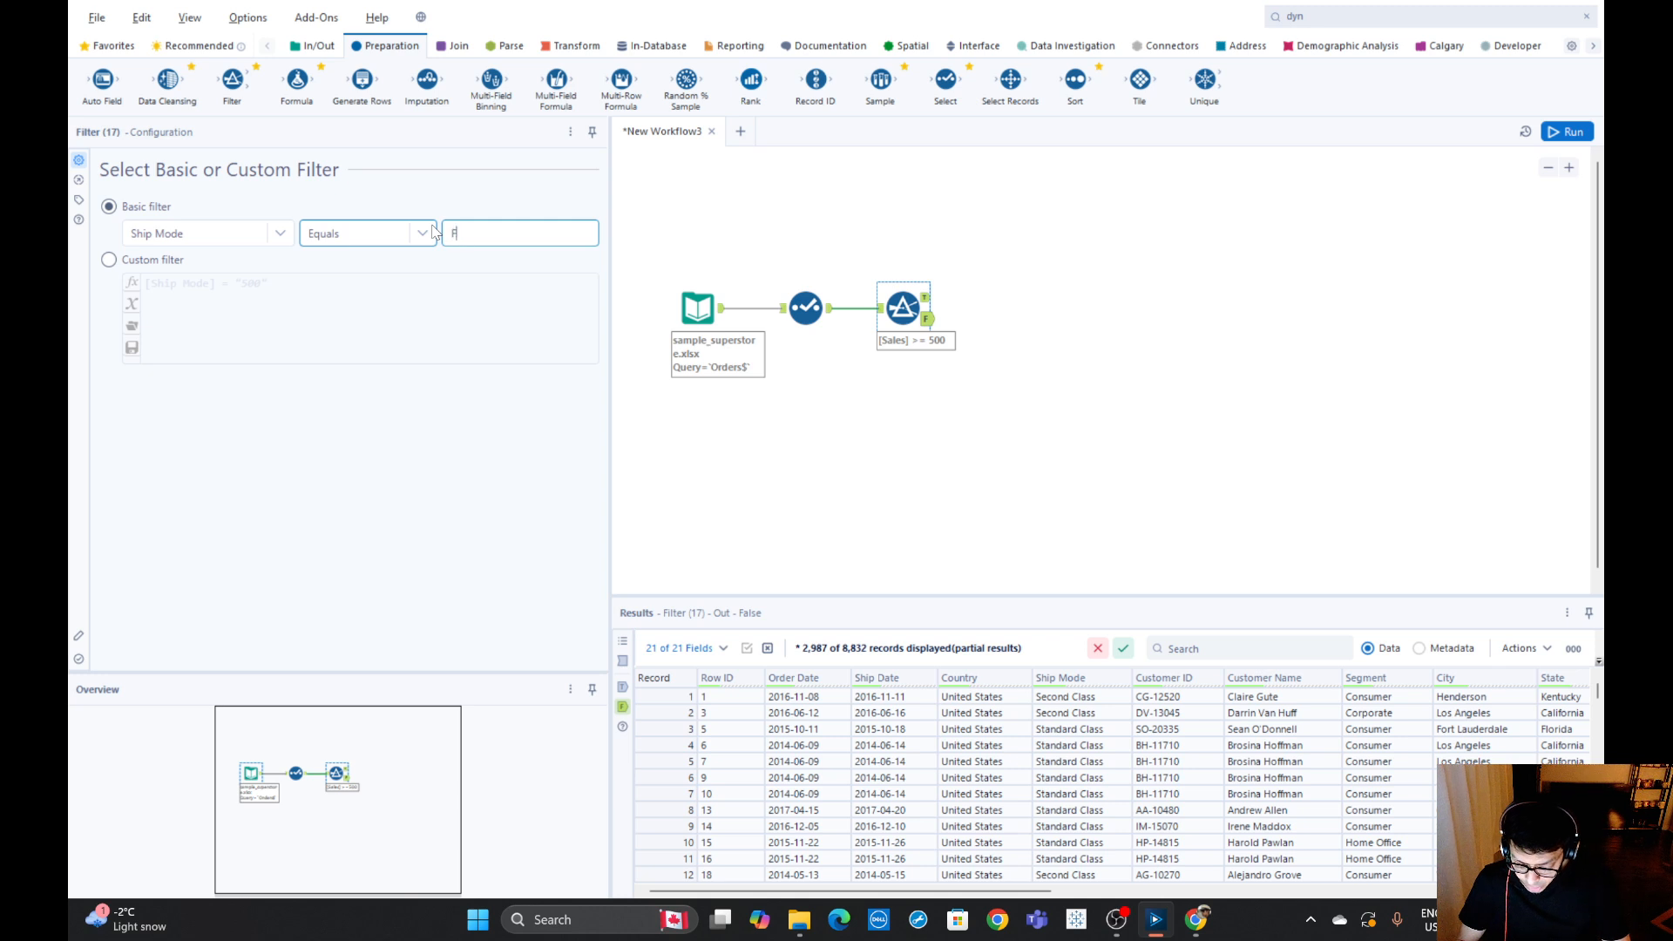
{"action": "type", "text": "irst Class"}
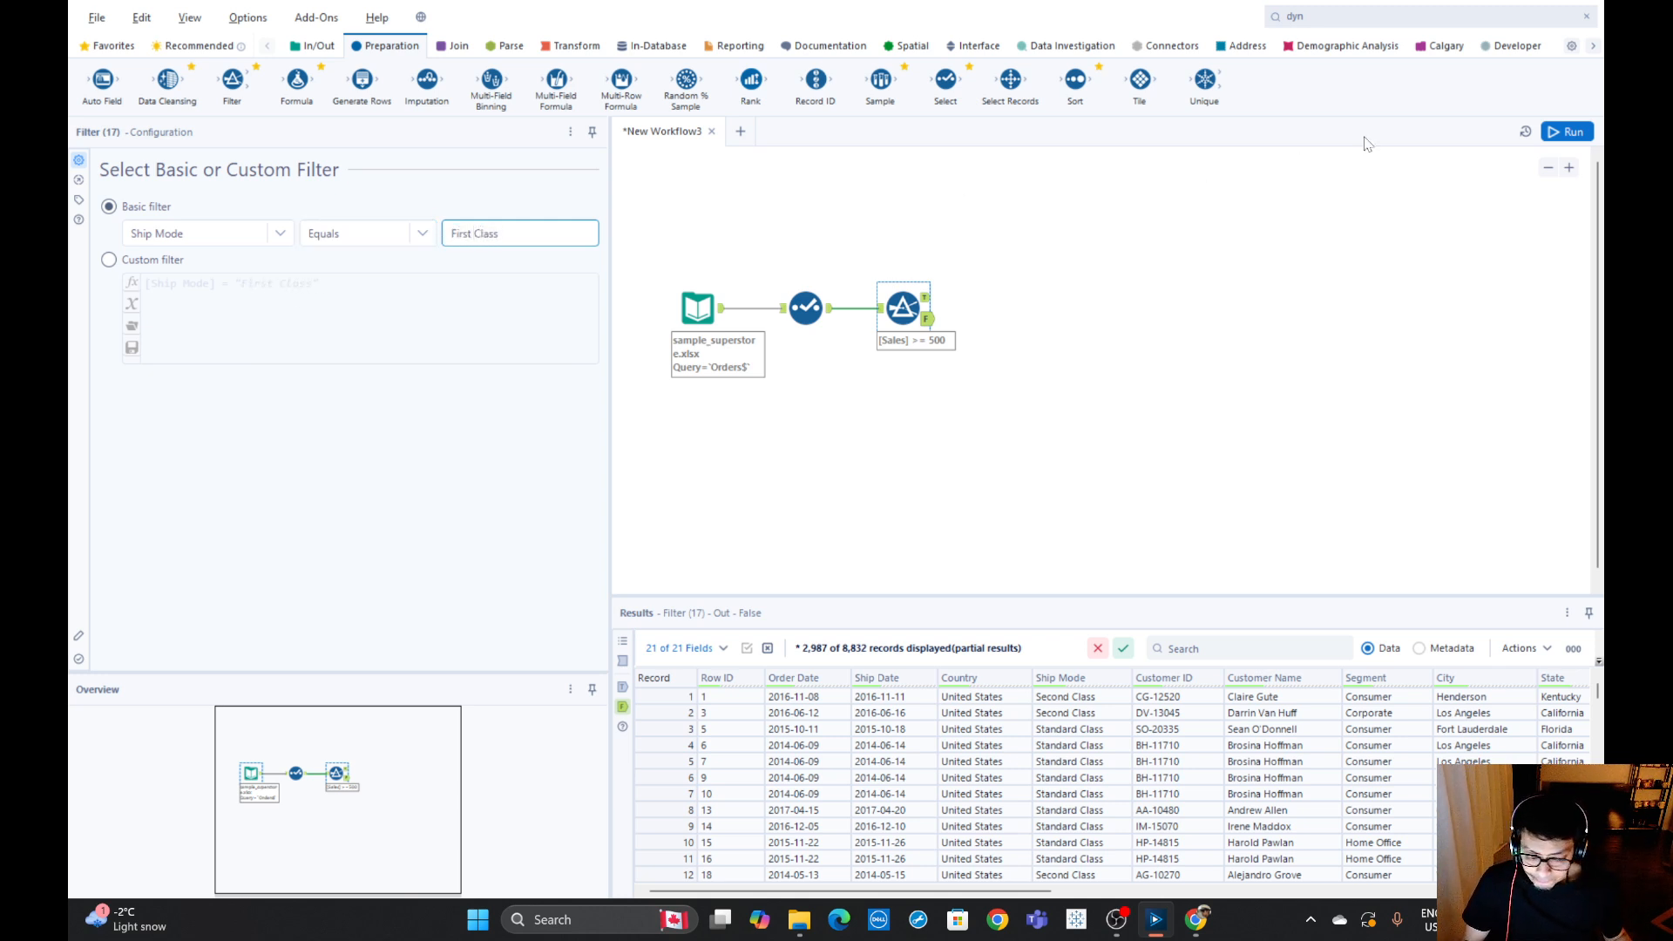
Run the workflow and check the ship modes in the Filter tool's True output.
{"action": "left_click", "coordinate": [1567, 131]}
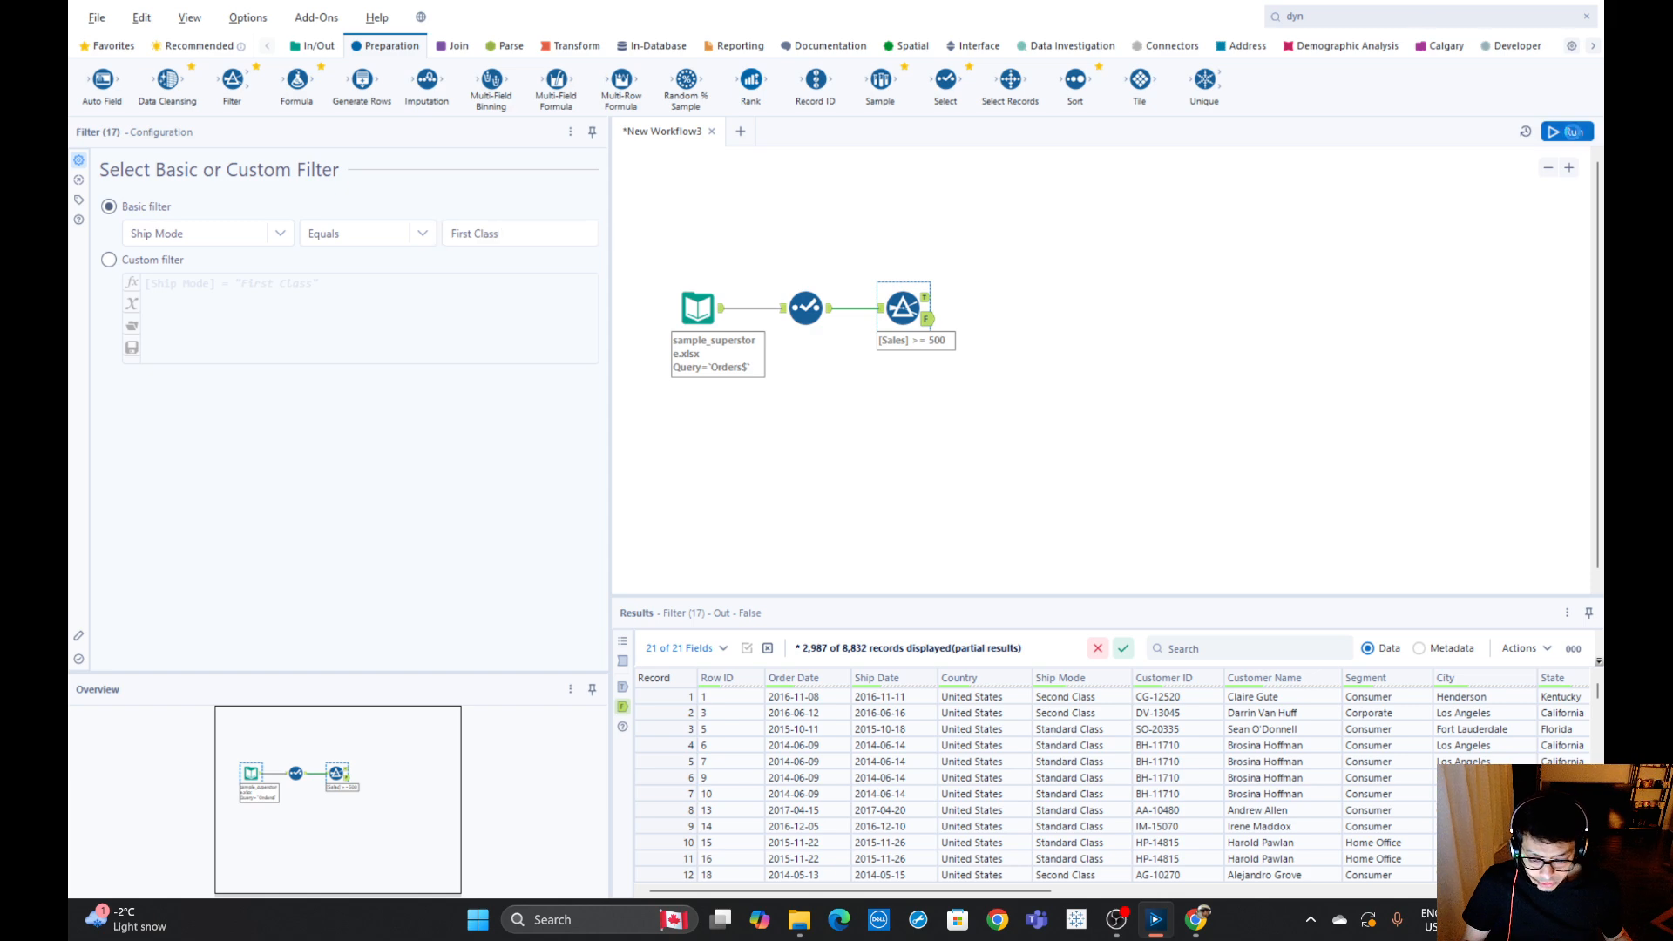
{"action": "left_click", "coordinate": [948, 341]}
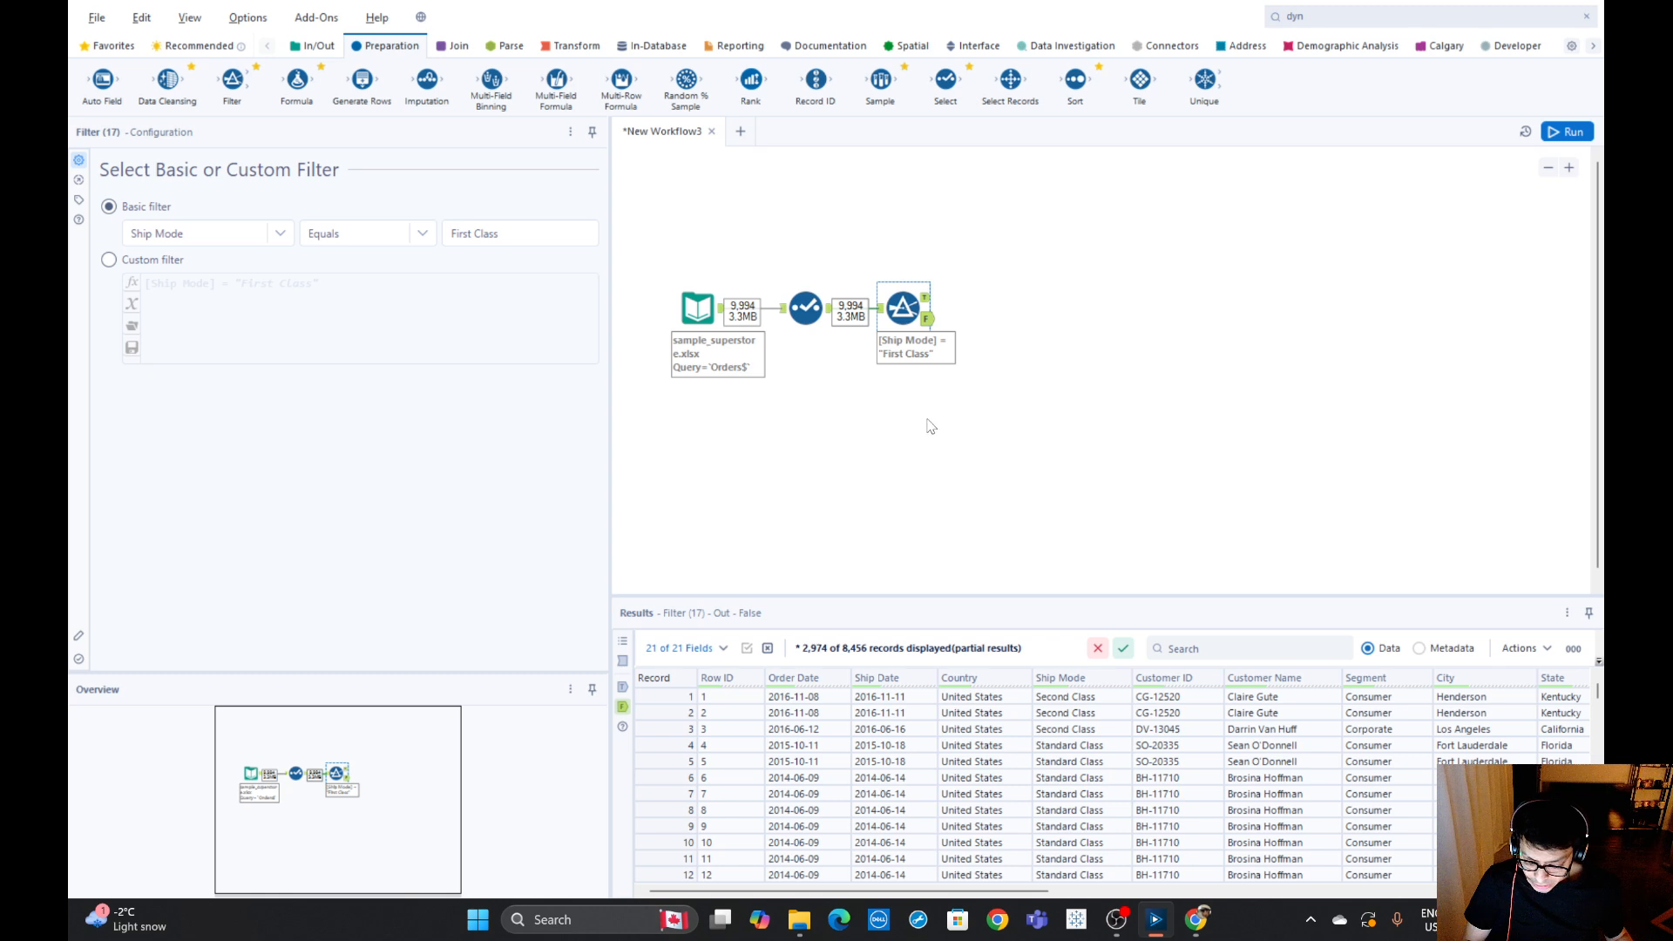
{"action": "left_click", "coordinate": [927, 302]}
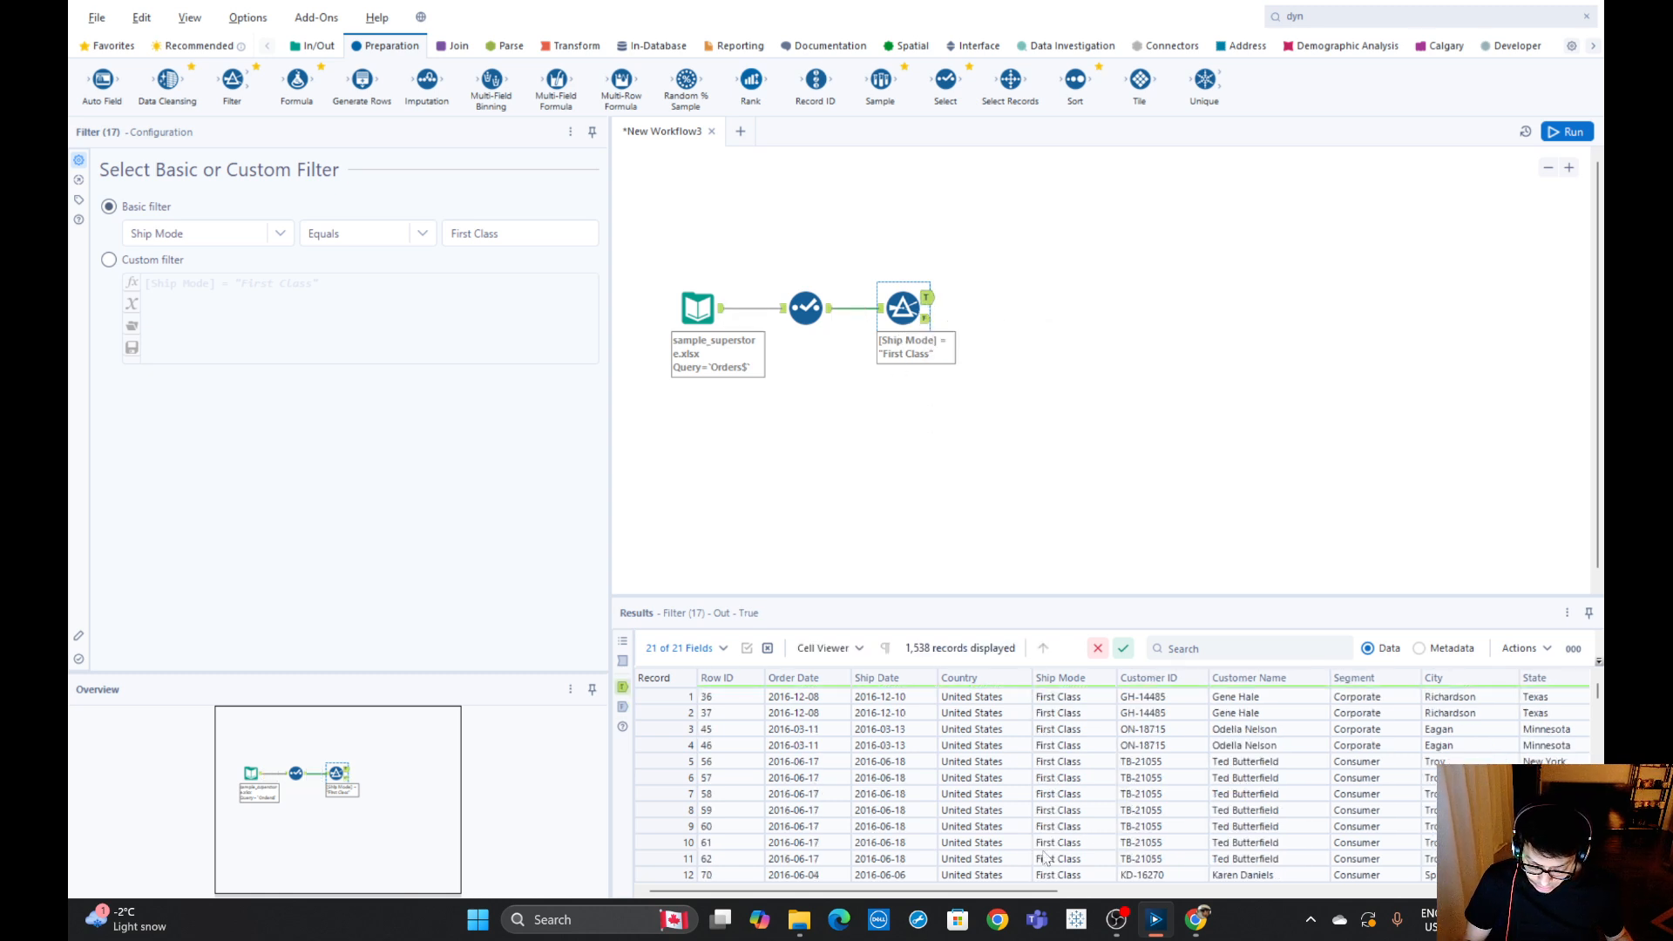
{"action": "scroll", "coordinate": [1059, 727], "scroll_direction": "down", "scroll_amount": 3}
{"action": "scroll", "coordinate": [1057, 733], "scroll_direction": "up", "scroll_amount": 3}
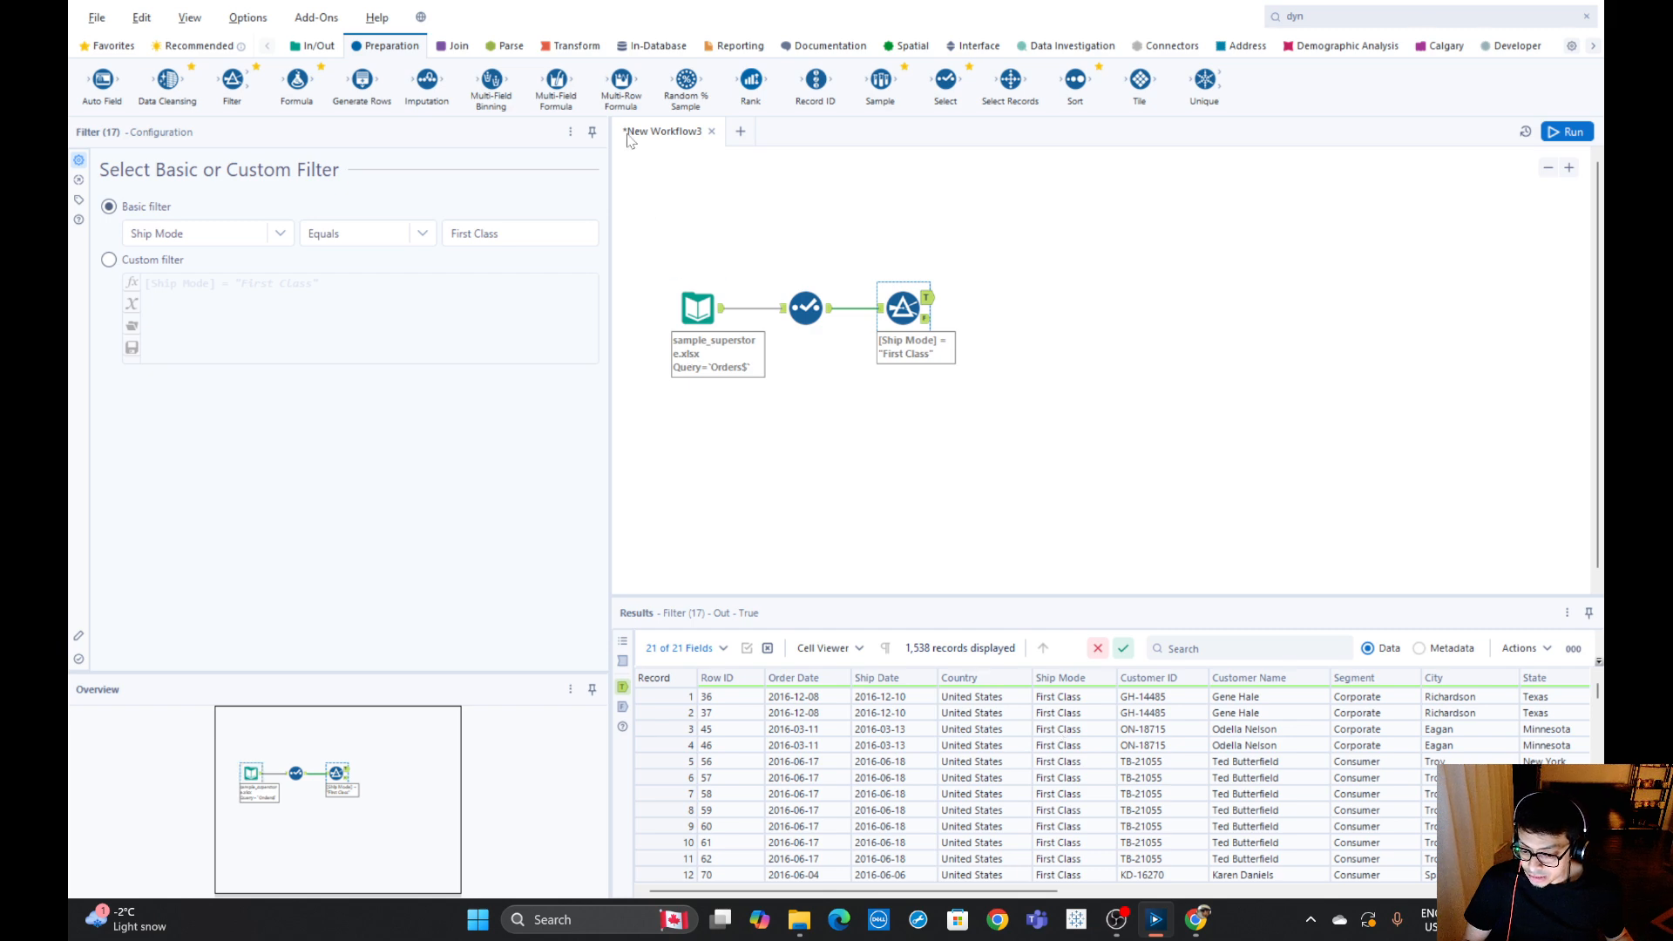
Add a Summarize tool to the Filter tool's True output and group it by Ship Mode.
{"action": "left_click", "coordinate": [571, 45]}
{"action": "left_click_drag", "start_coordinate": [426, 83], "coordinate": [1011, 266]}
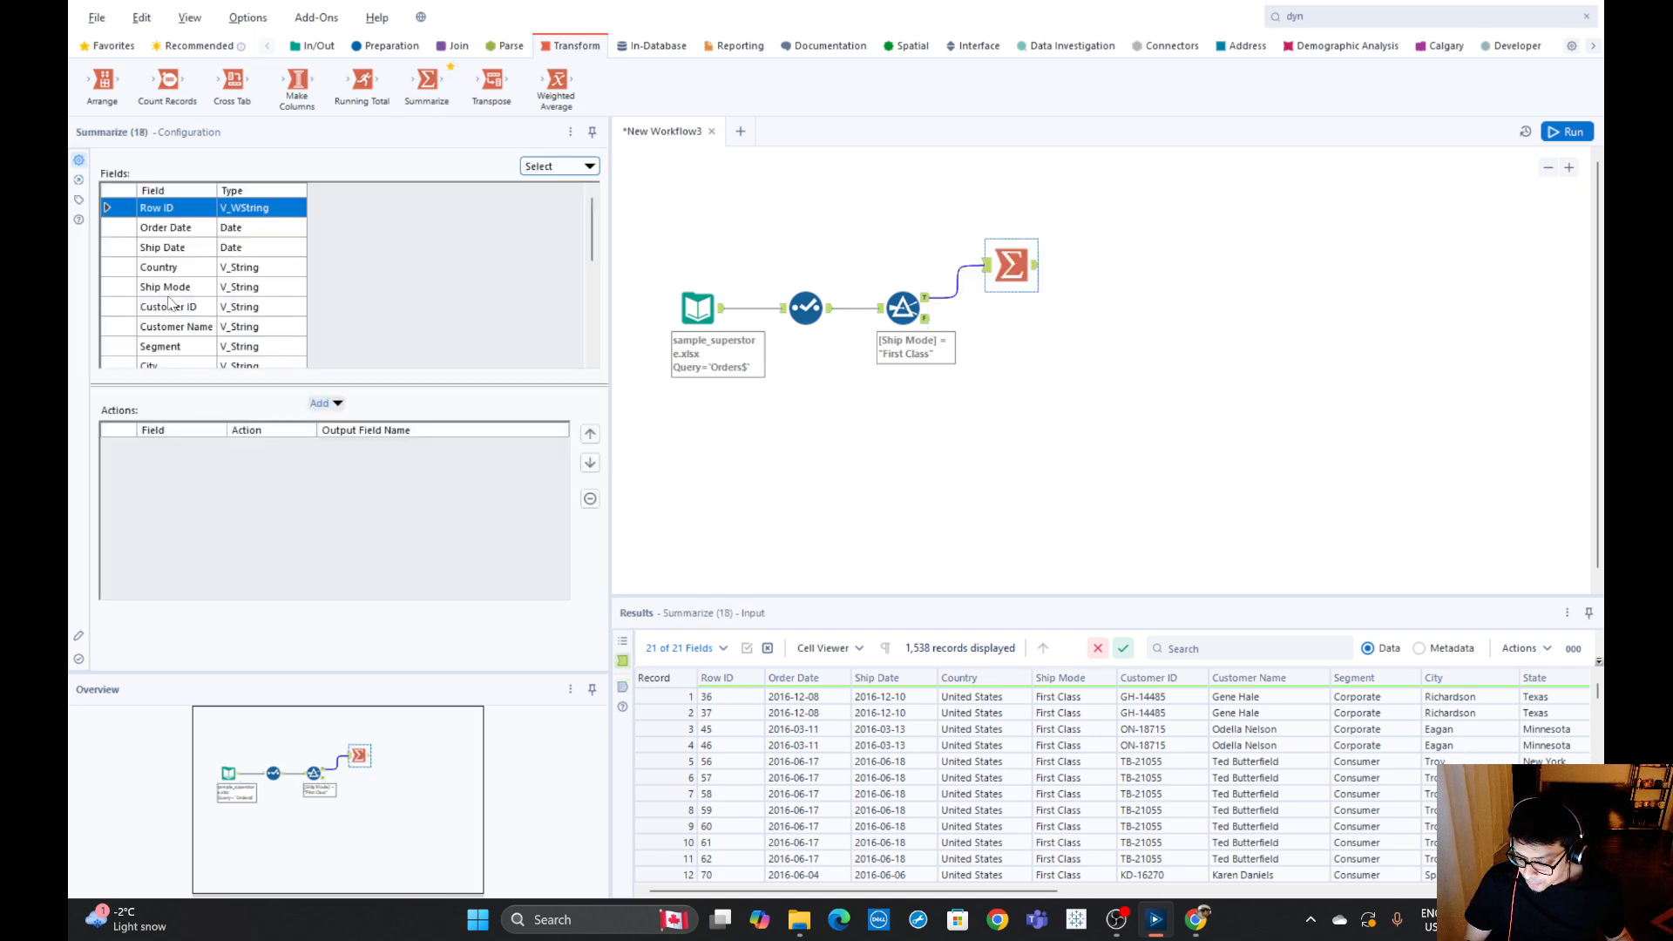
{"action": "left_click", "coordinate": [169, 287]}
{"action": "left_click", "coordinate": [335, 406]}
{"action": "left_click", "coordinate": [357, 423]}
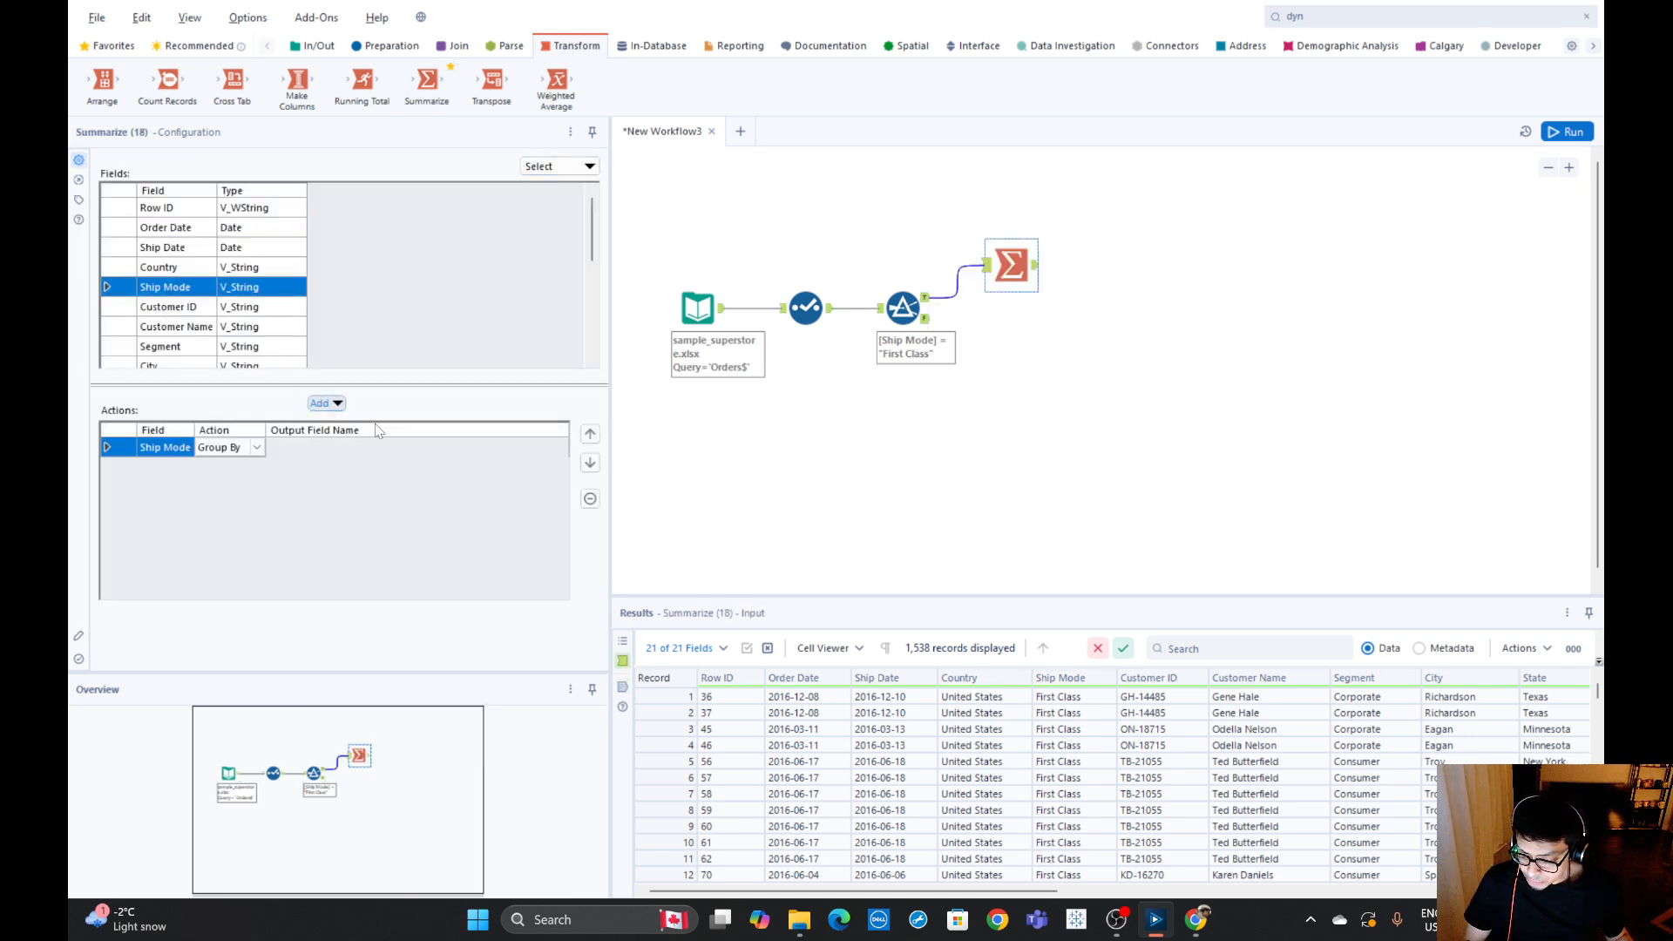
Run the workflow and compare the Summarize output with the Filter tool's False output.
{"action": "left_click", "coordinate": [1565, 132]}
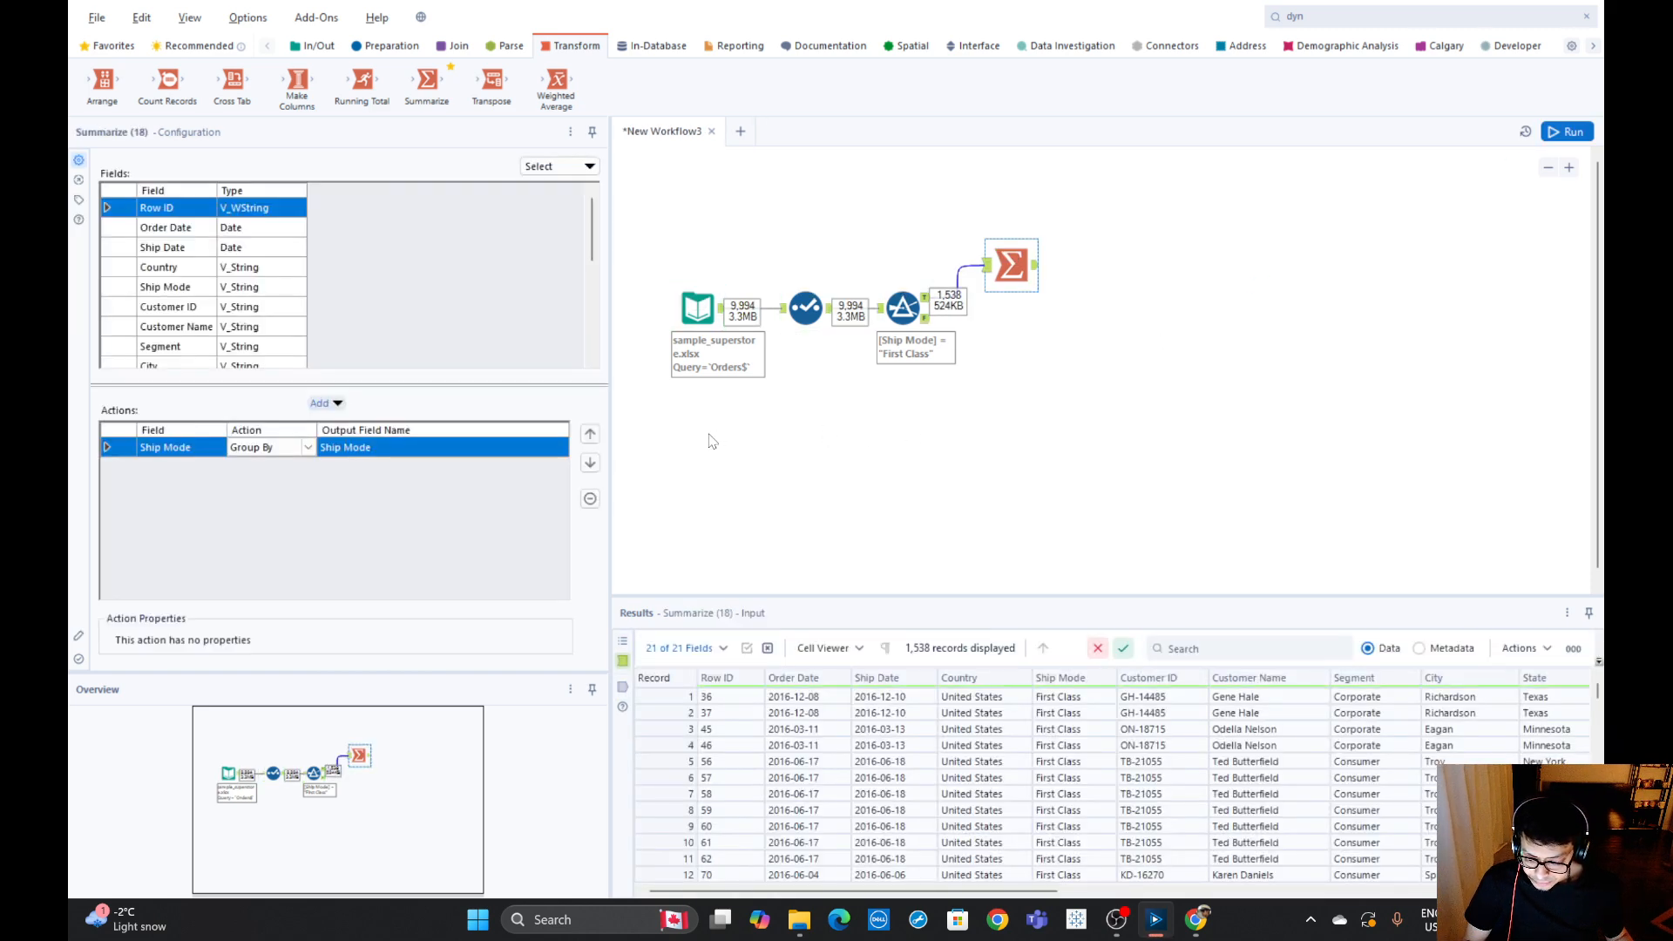
{"action": "left_click", "coordinate": [1035, 268]}
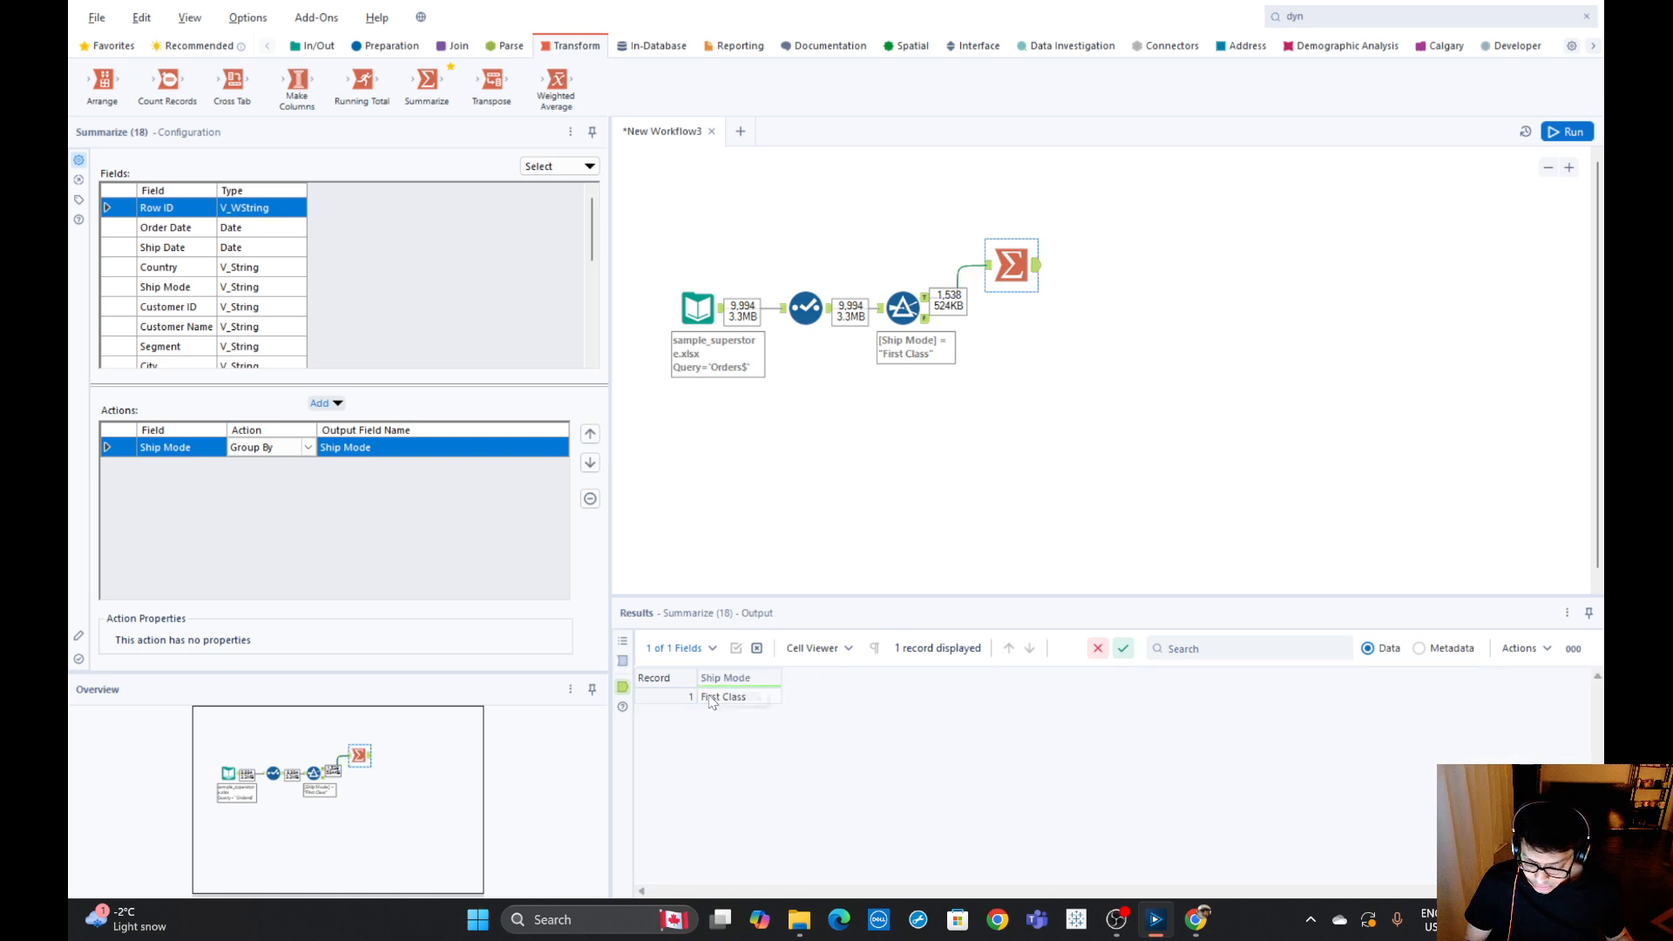
{"action": "left_click", "coordinate": [926, 319]}
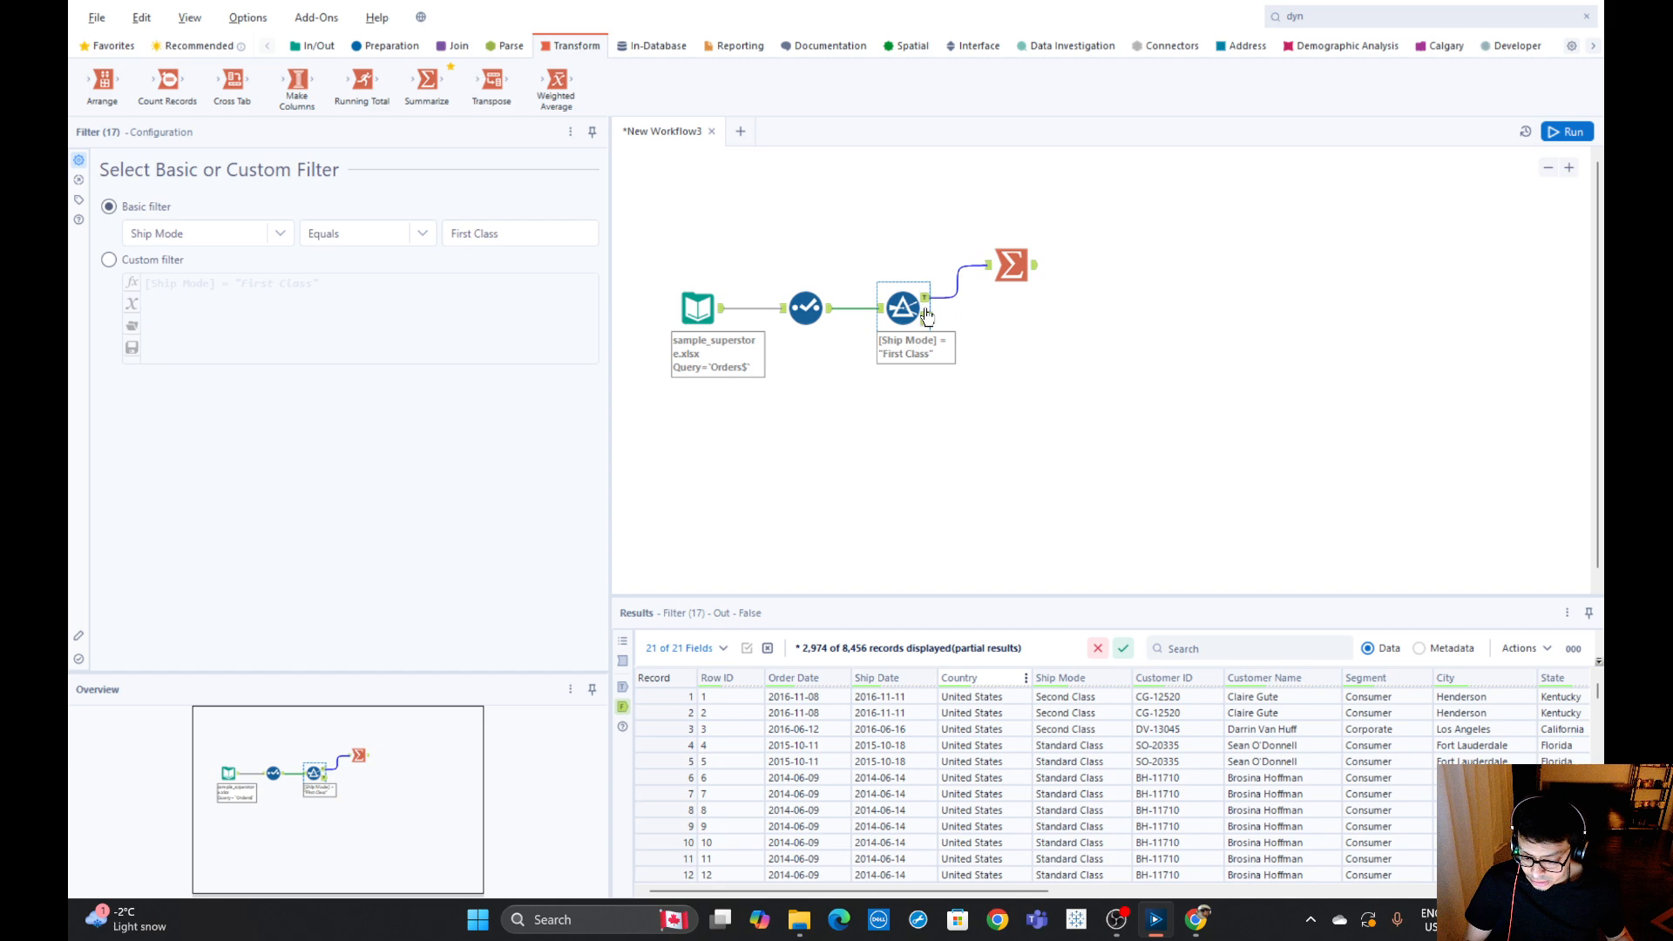
Move the Summarize tool farther away from the Filter tool on the canvas.
{"action": "mouse_move", "coordinate": [968, 211]}
{"action": "left_mouse_down"}
{"action": "mouse_move", "coordinate": [1091, 292]}
{"action": "mouse_move", "coordinate": [1080, 264]}
{"action": "left_mouse_up"}
{"action": "left_click_drag", "start_coordinate": [1026, 213], "coordinate": [1134, 307]}
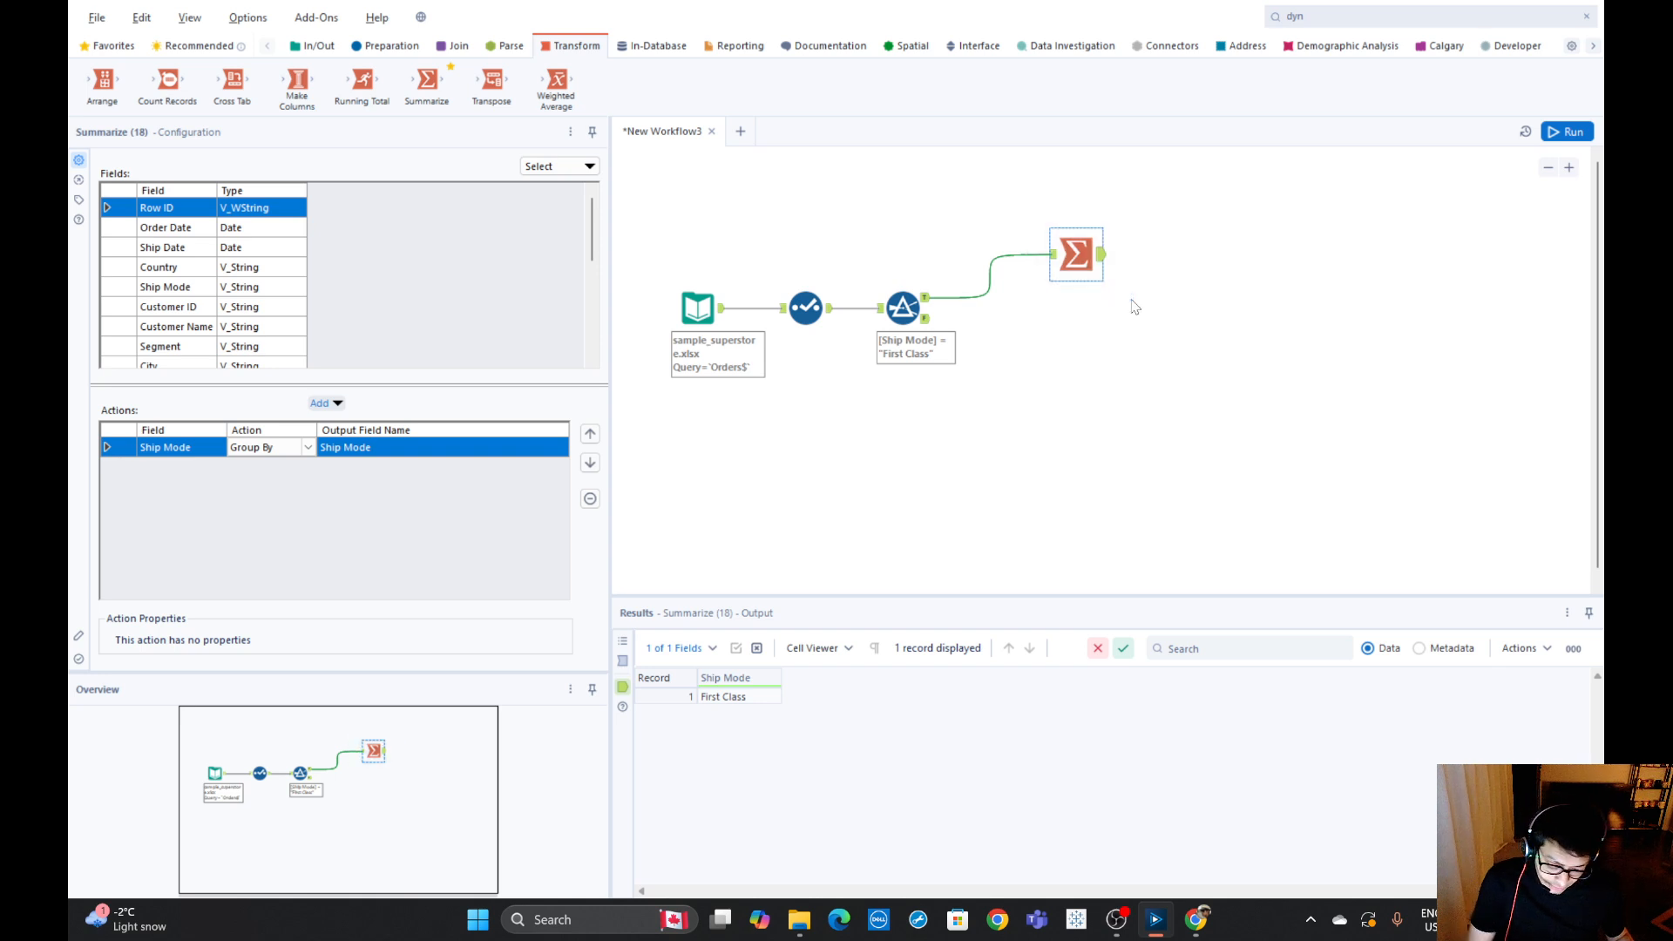
Delete the Summarize tool from the canvas and bring up the favorite tools.
{"action": "key", "text": "Delete"}
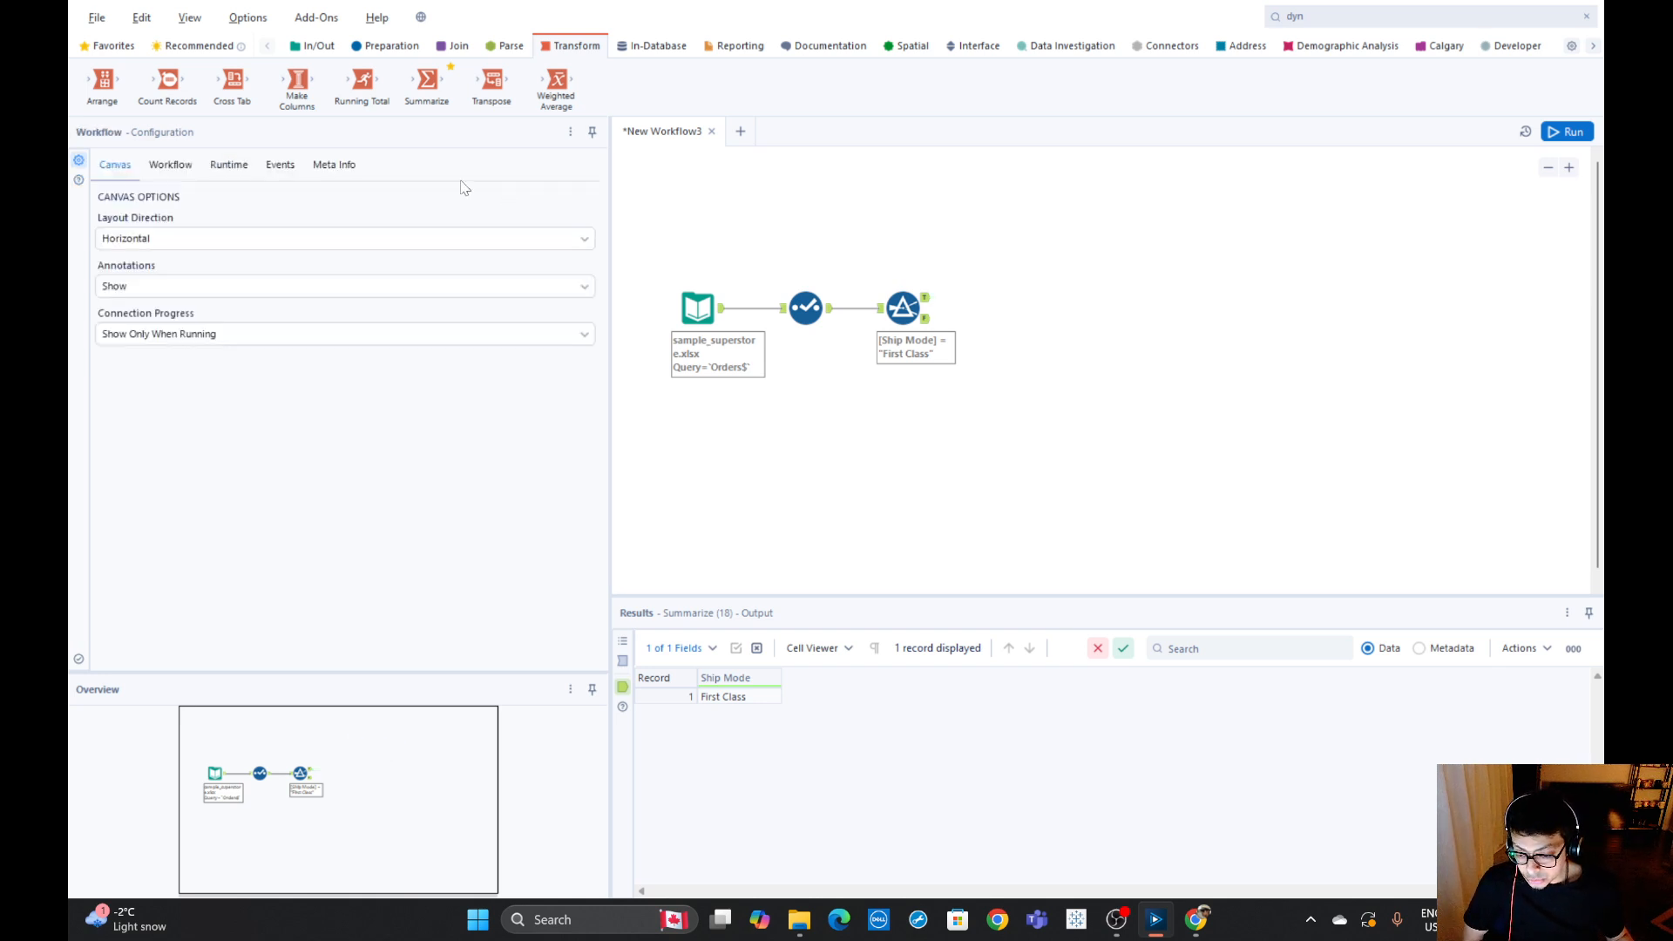
{"action": "left_click", "coordinate": [105, 46]}
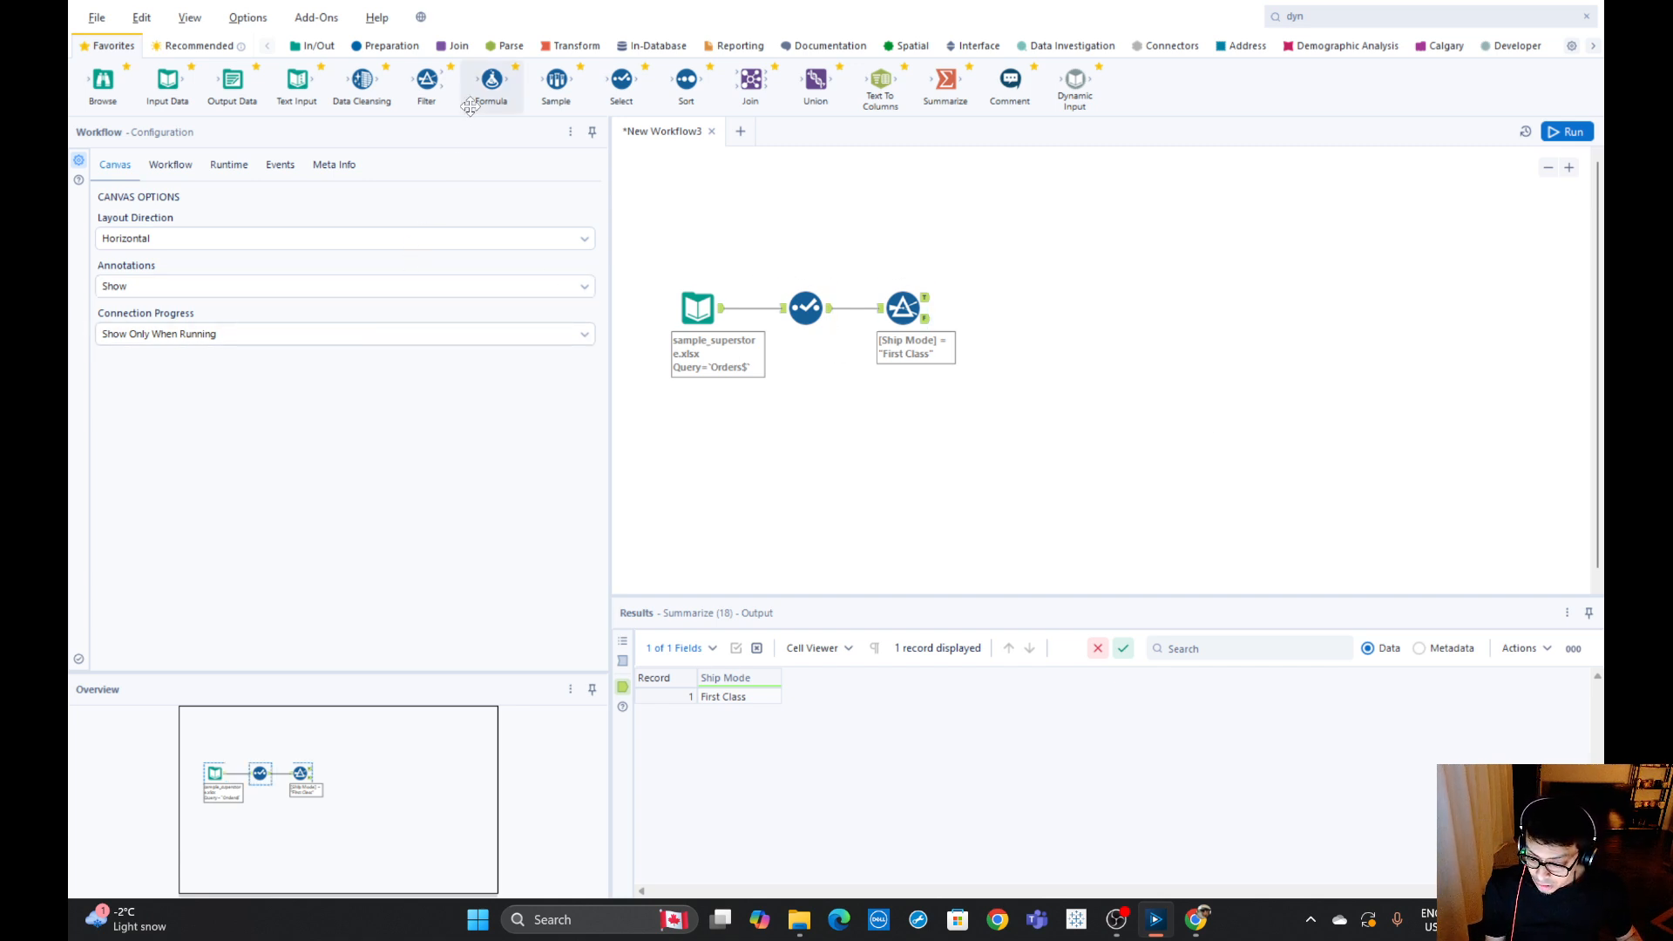
Switch the Filter tool to a custom filter and append a second condition, or [Ship Mode] = "First Class", to its expression.
{"action": "left_click", "coordinate": [900, 307]}
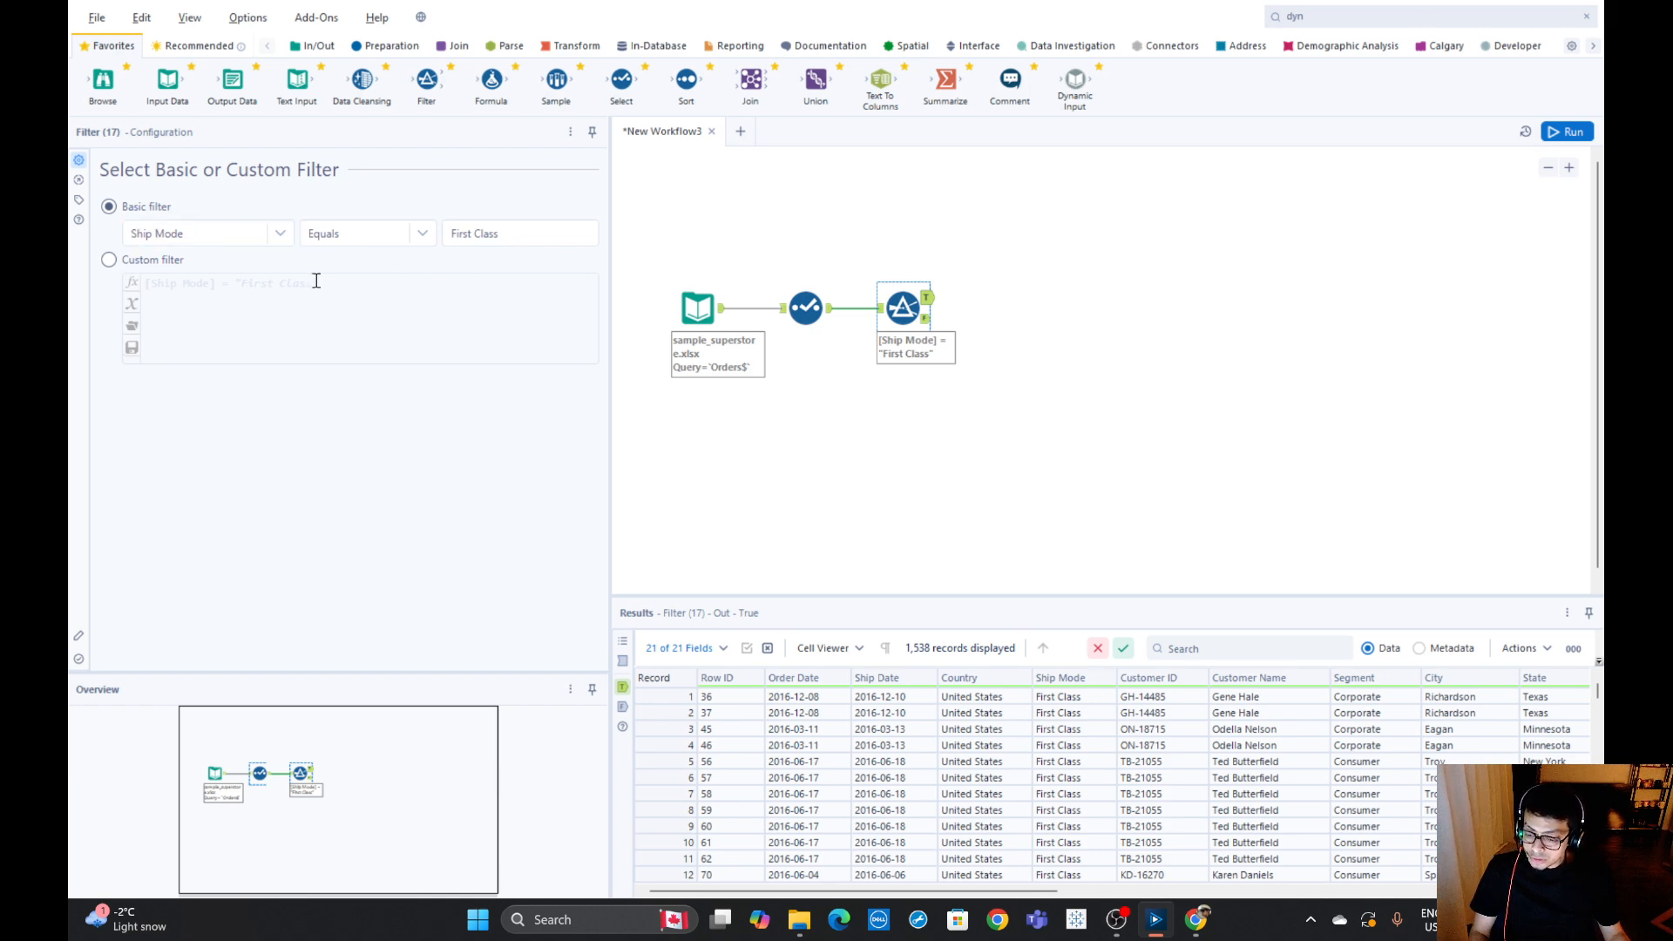
{"action": "left_click", "coordinate": [108, 260]}
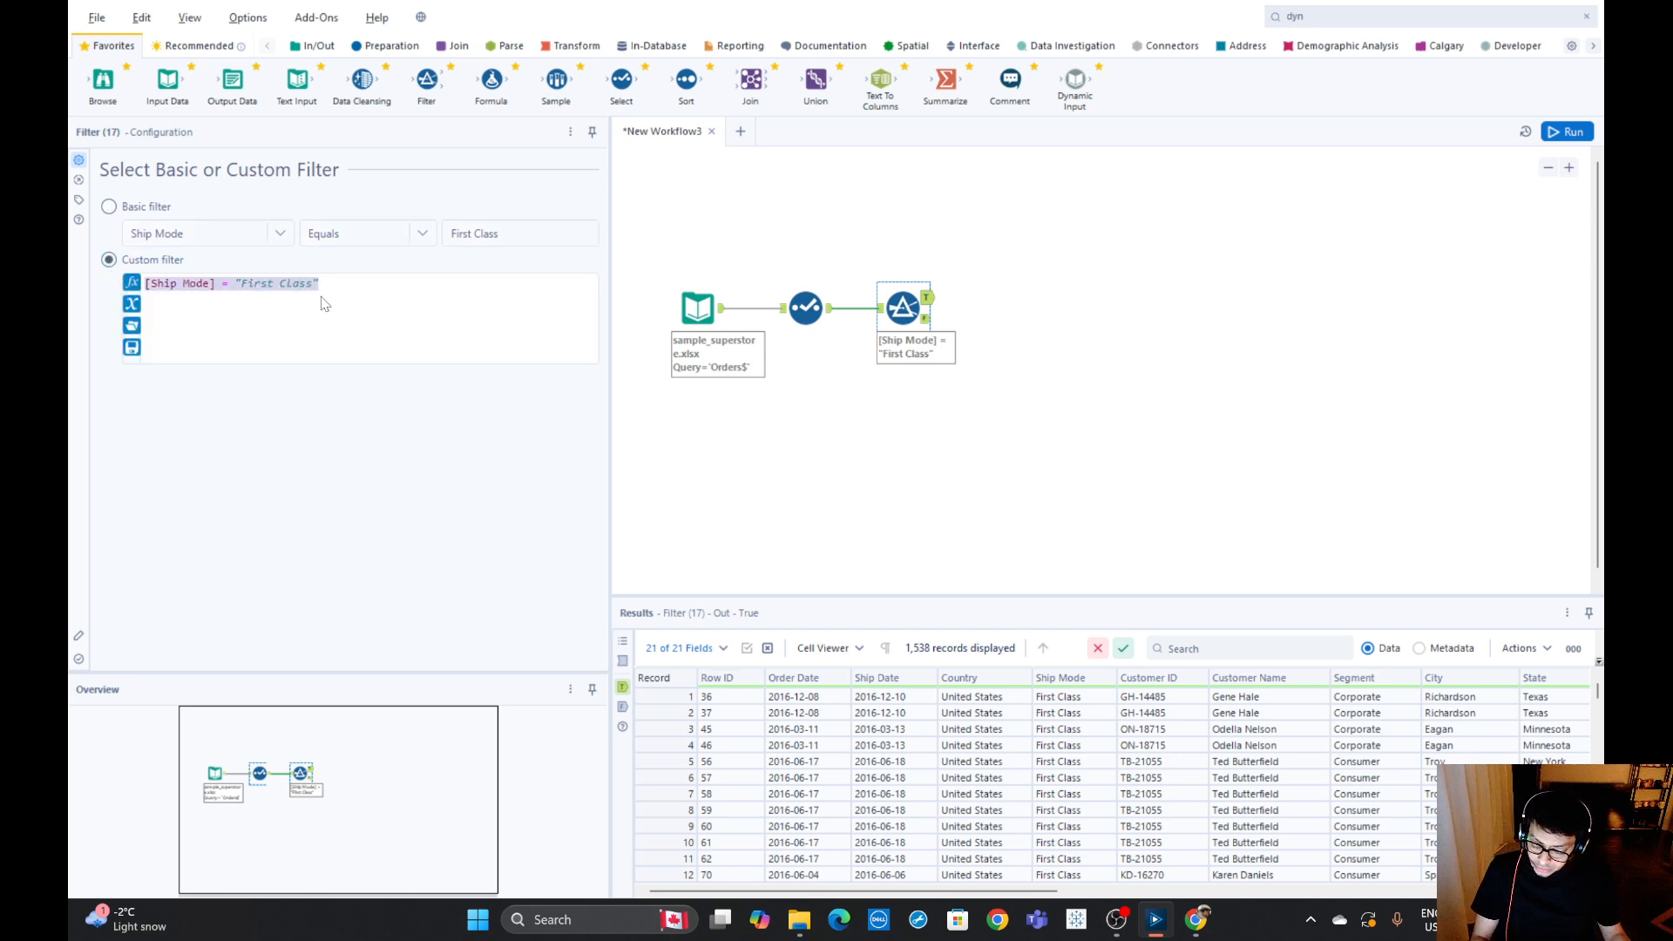
{"action": "left_click", "coordinate": [395, 288]}
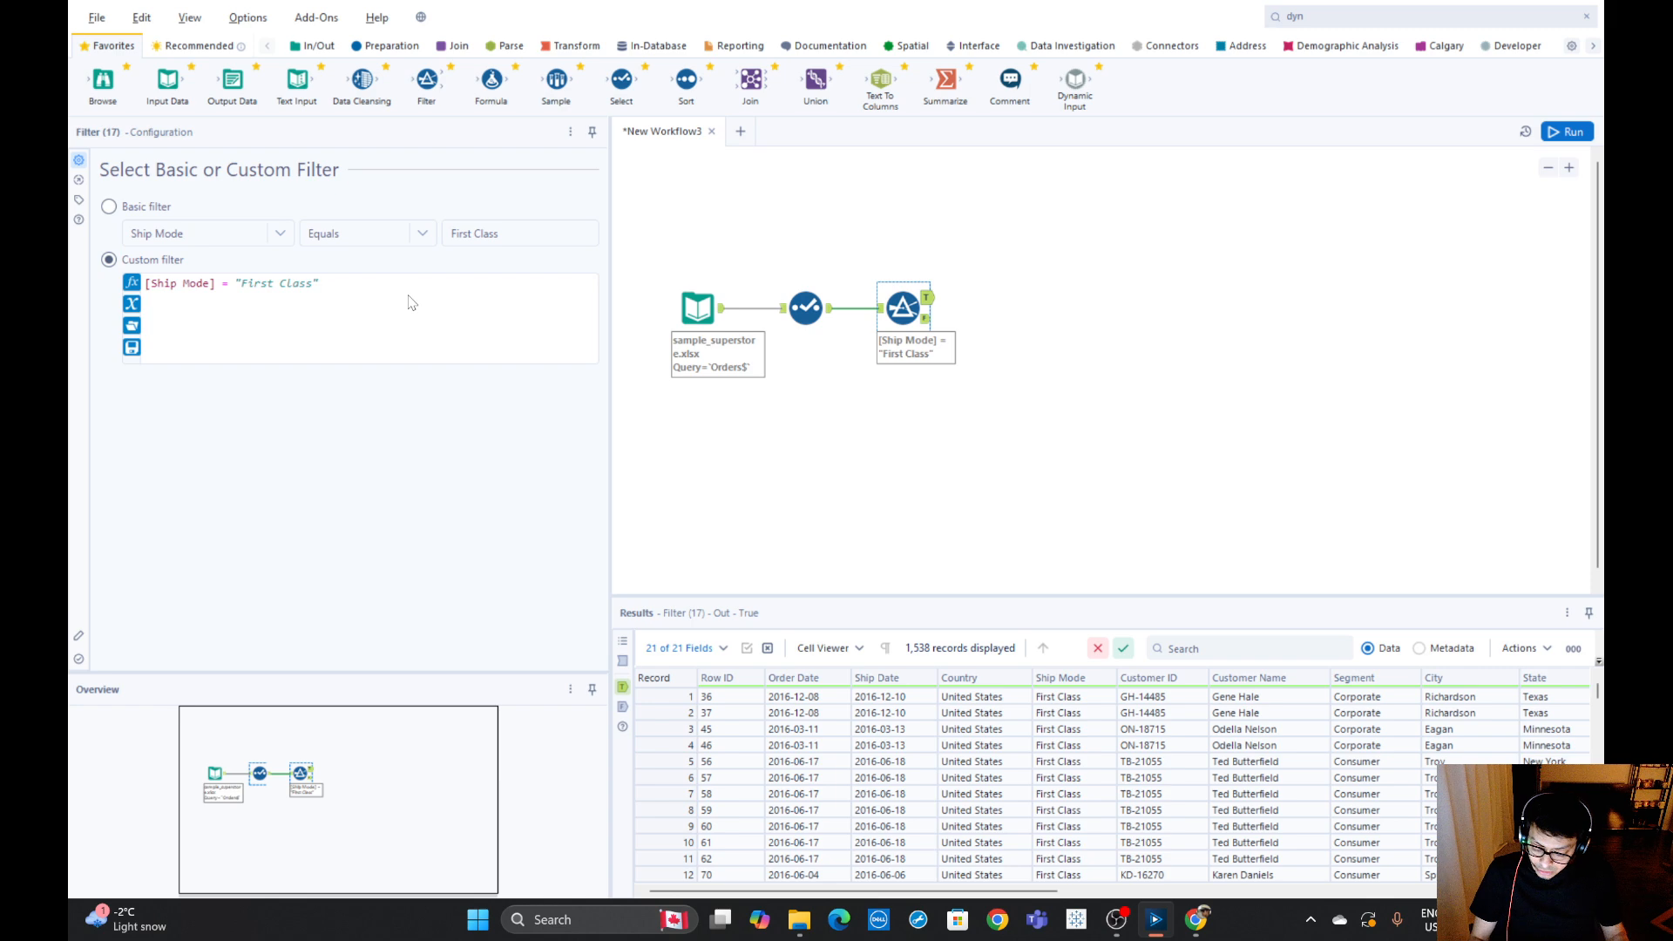
{"action": "type", "text": "oe"}
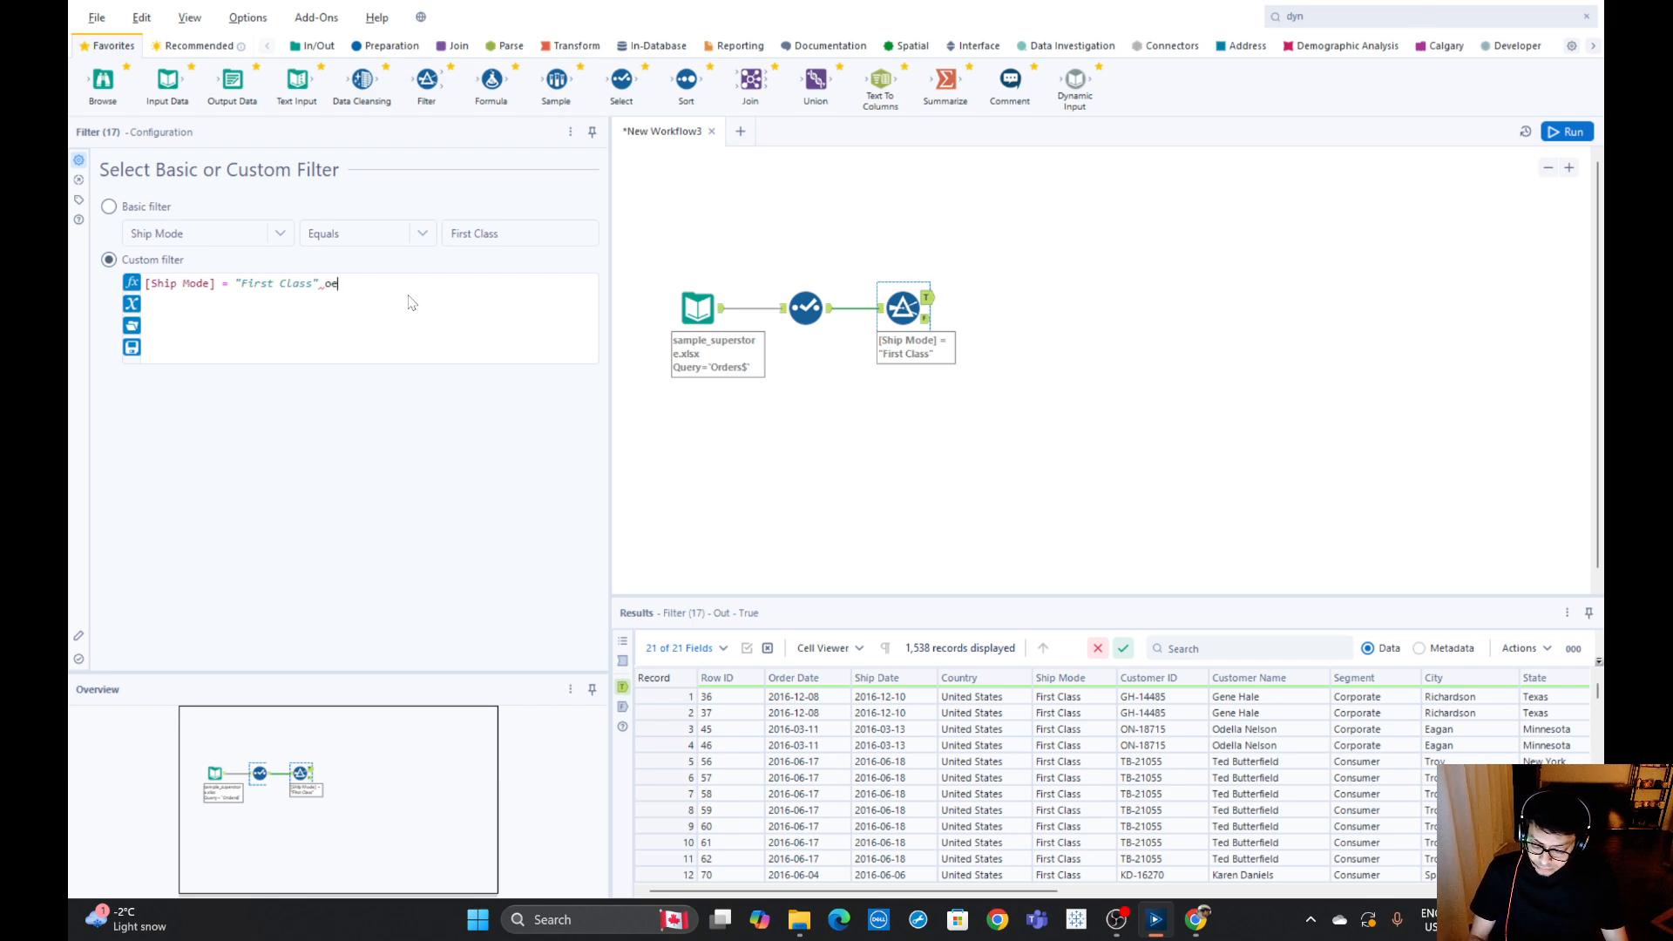
{"action": "key", "text": "BackSpace"}
{"action": "key", "text": "BackSpace"}
{"action": "type", "text": "r"}
{"action": "type", "text": "[Ship Mode] = \"First Class\""}
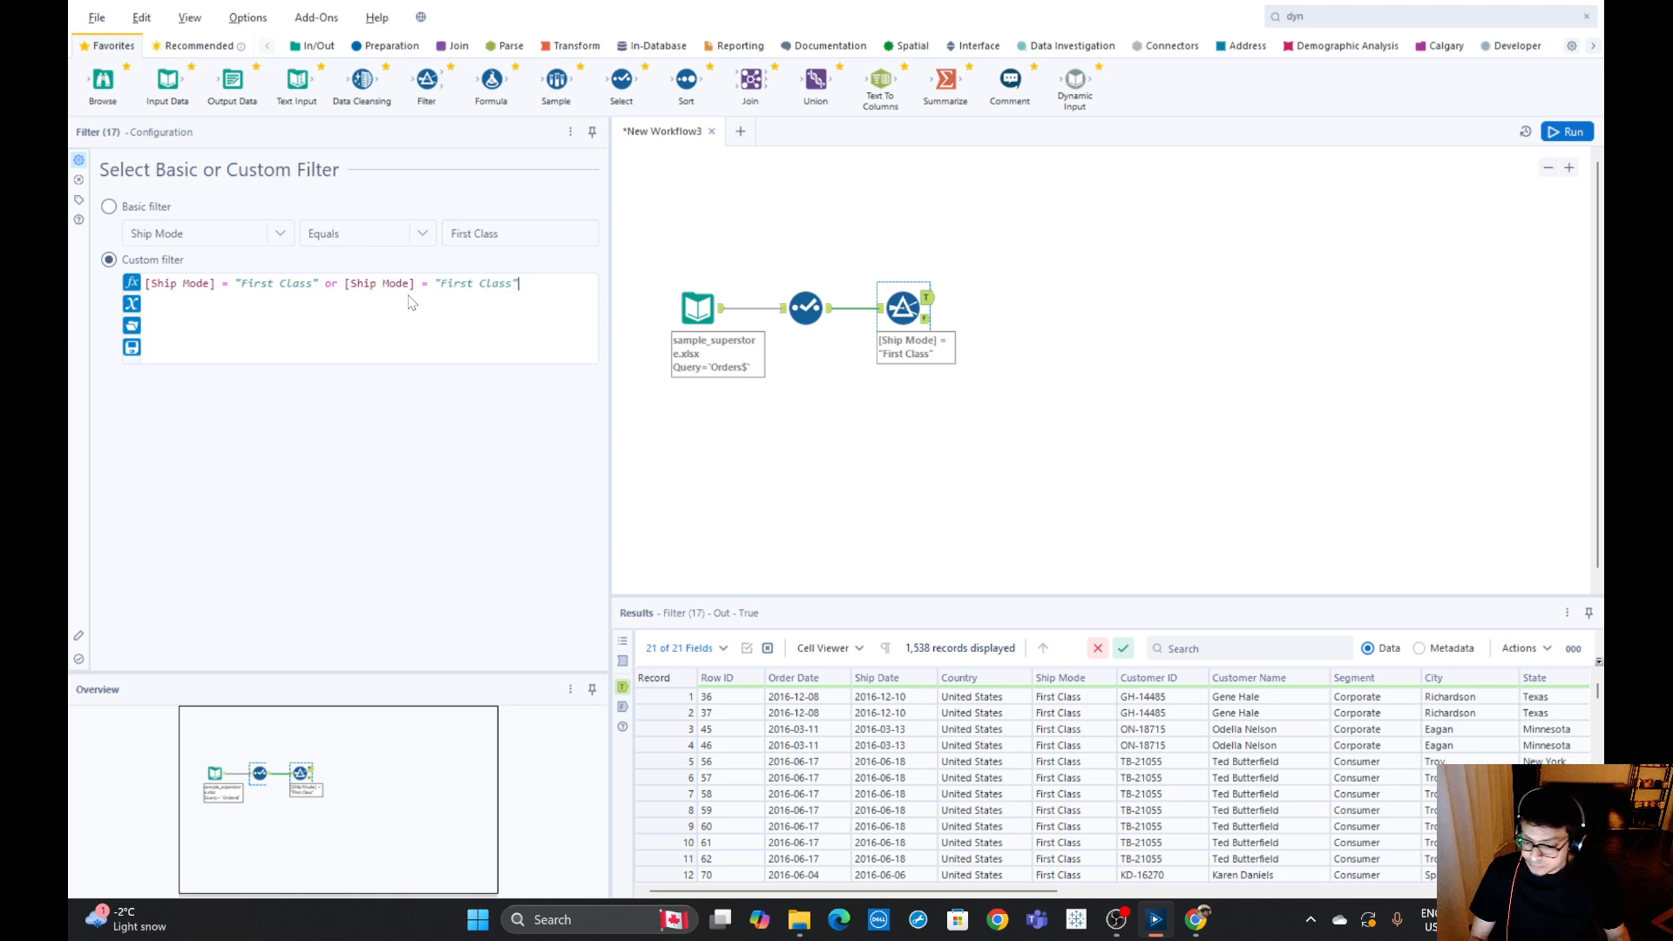
Change the ship mode in the expression's second condition to "Second Class".
{"action": "left_click_drag", "start_coordinate": [443, 286], "coordinate": [481, 290]}
{"action": "key", "text": "shift+End"}
{"action": "type", "text": "Se"}
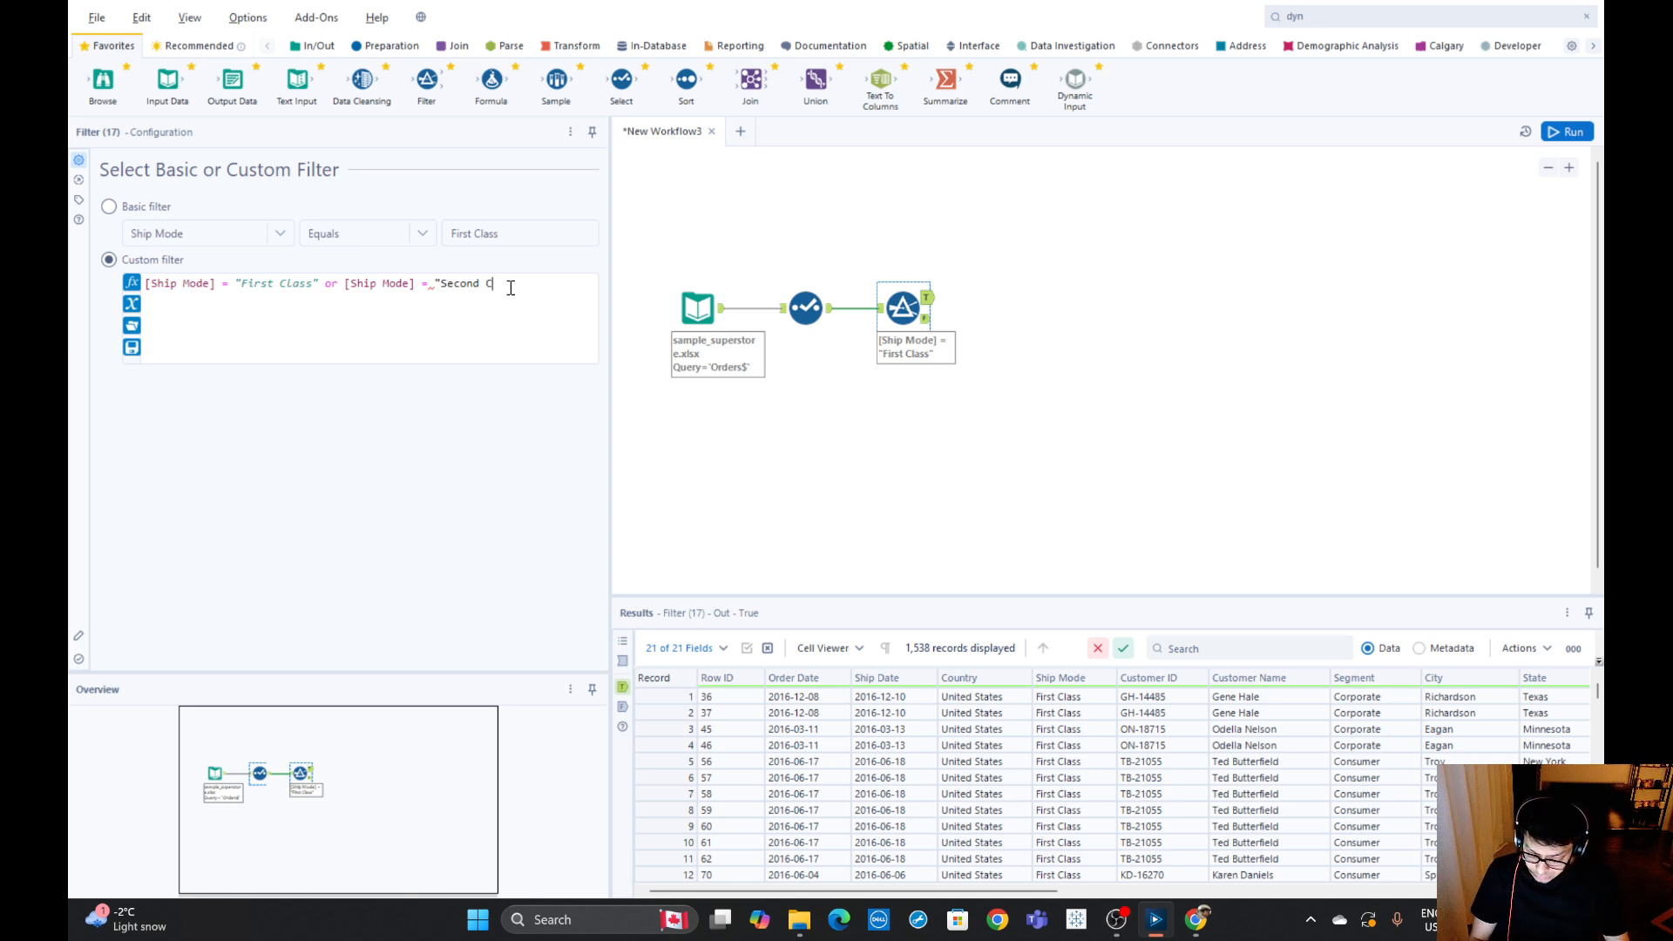
{"action": "type", "text": "cond Class\""}
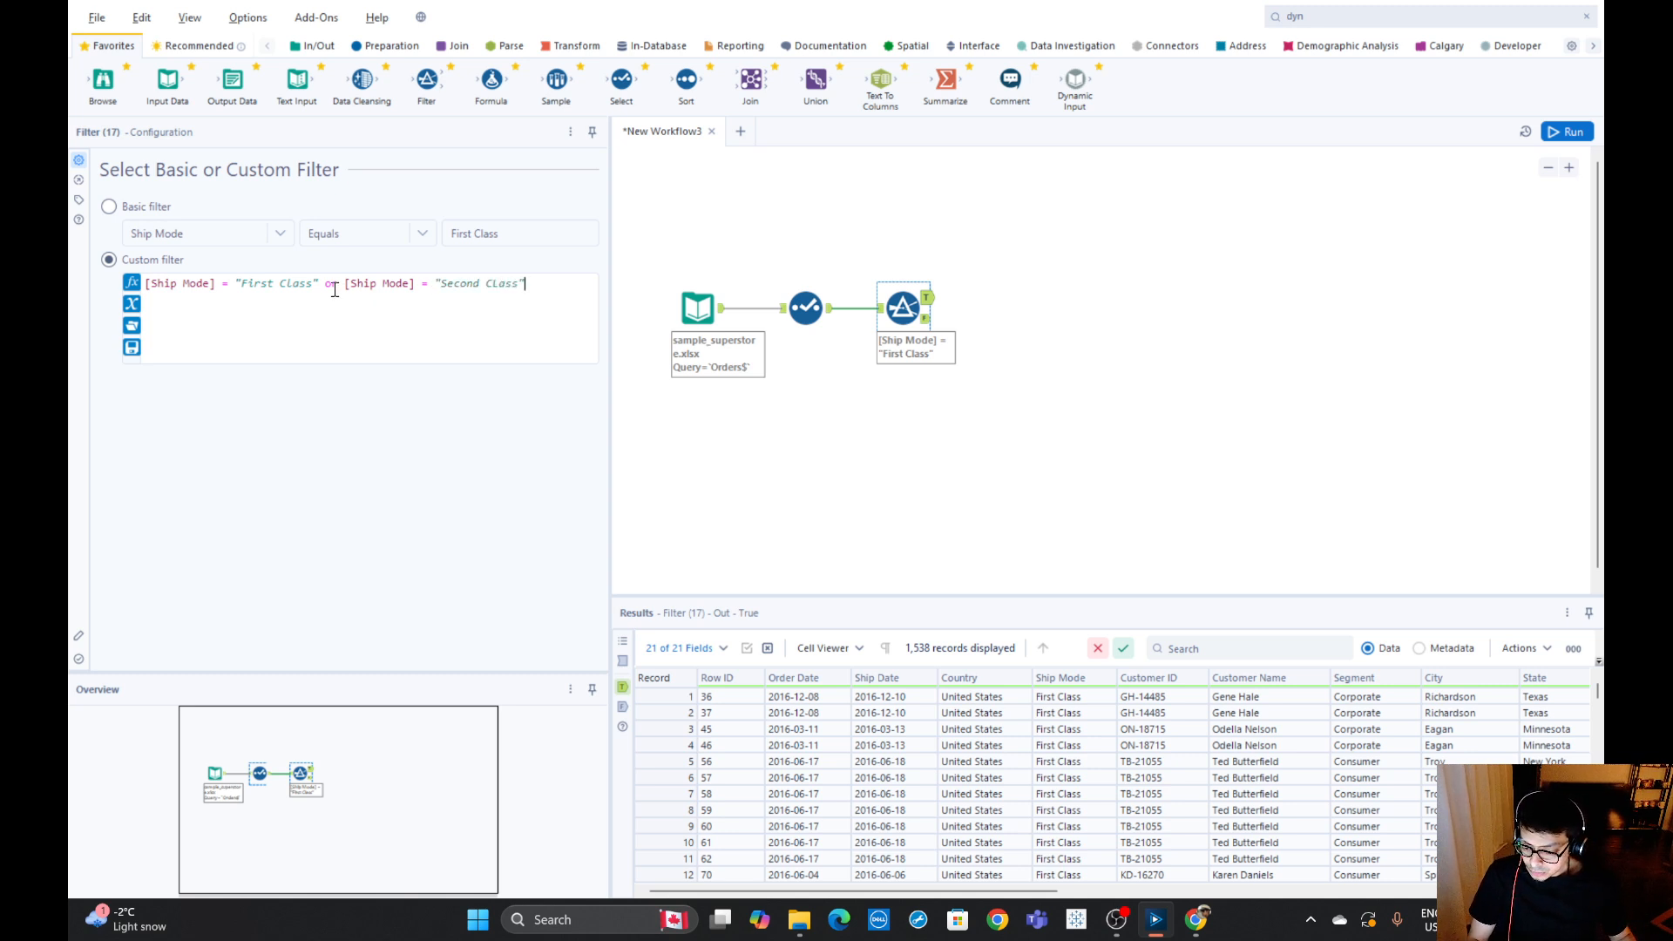
Replace the or operator between the two ship mode conditions with and, and run the workflow.
{"action": "type", "text": "and"}
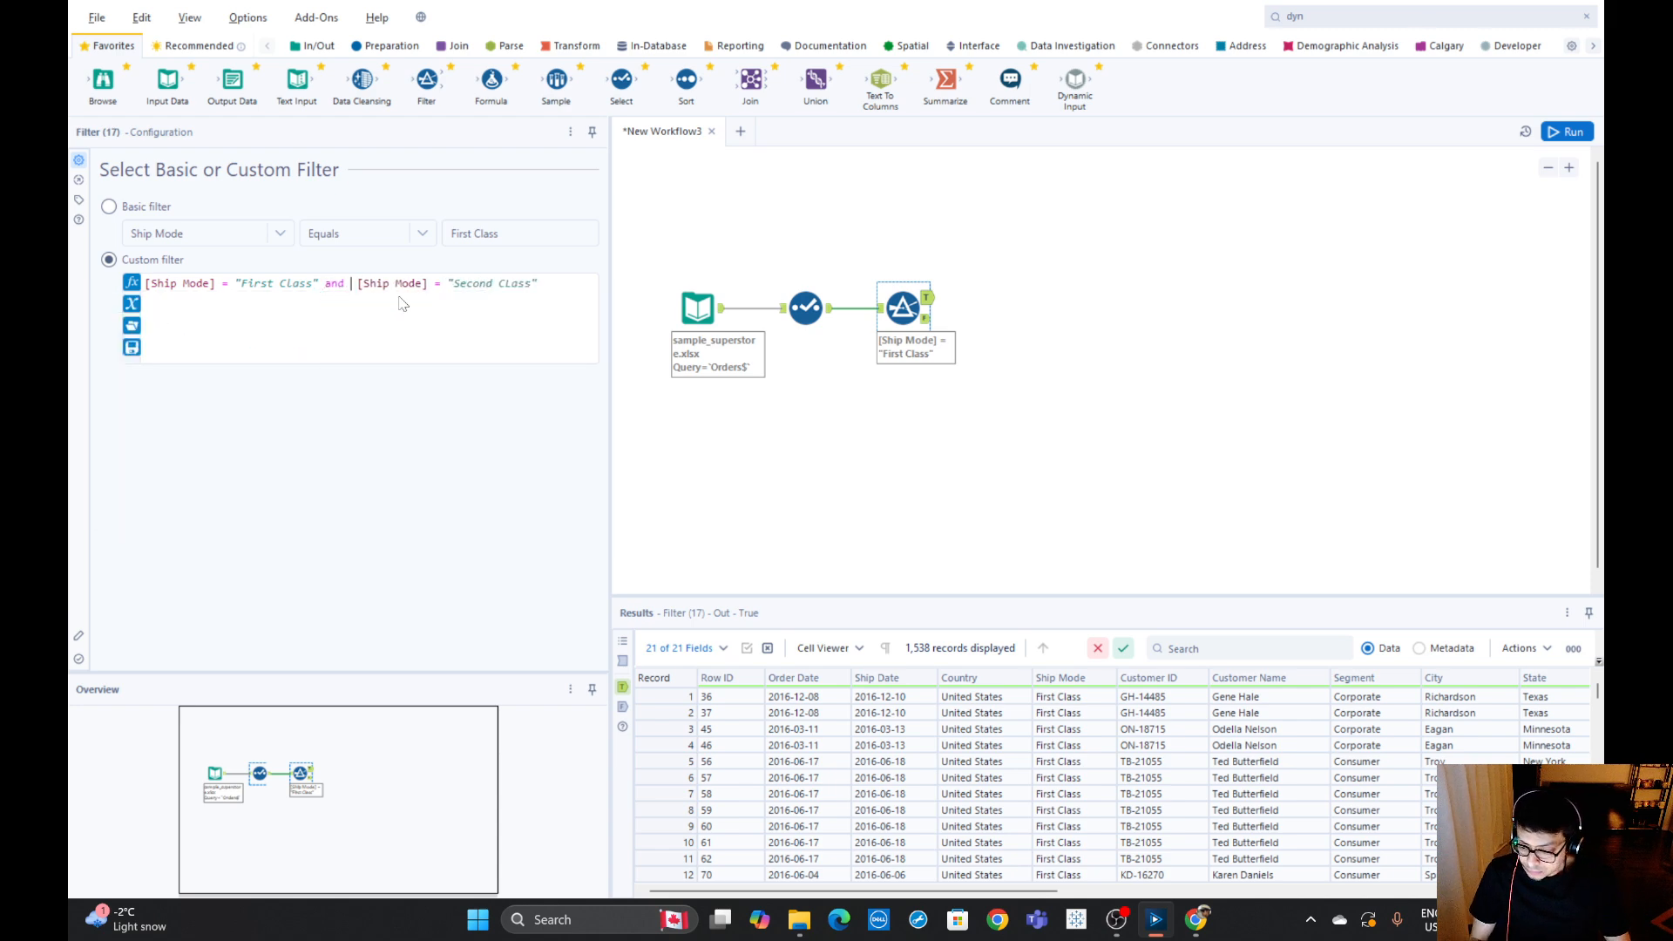
{"action": "left_click", "coordinate": [1567, 132]}
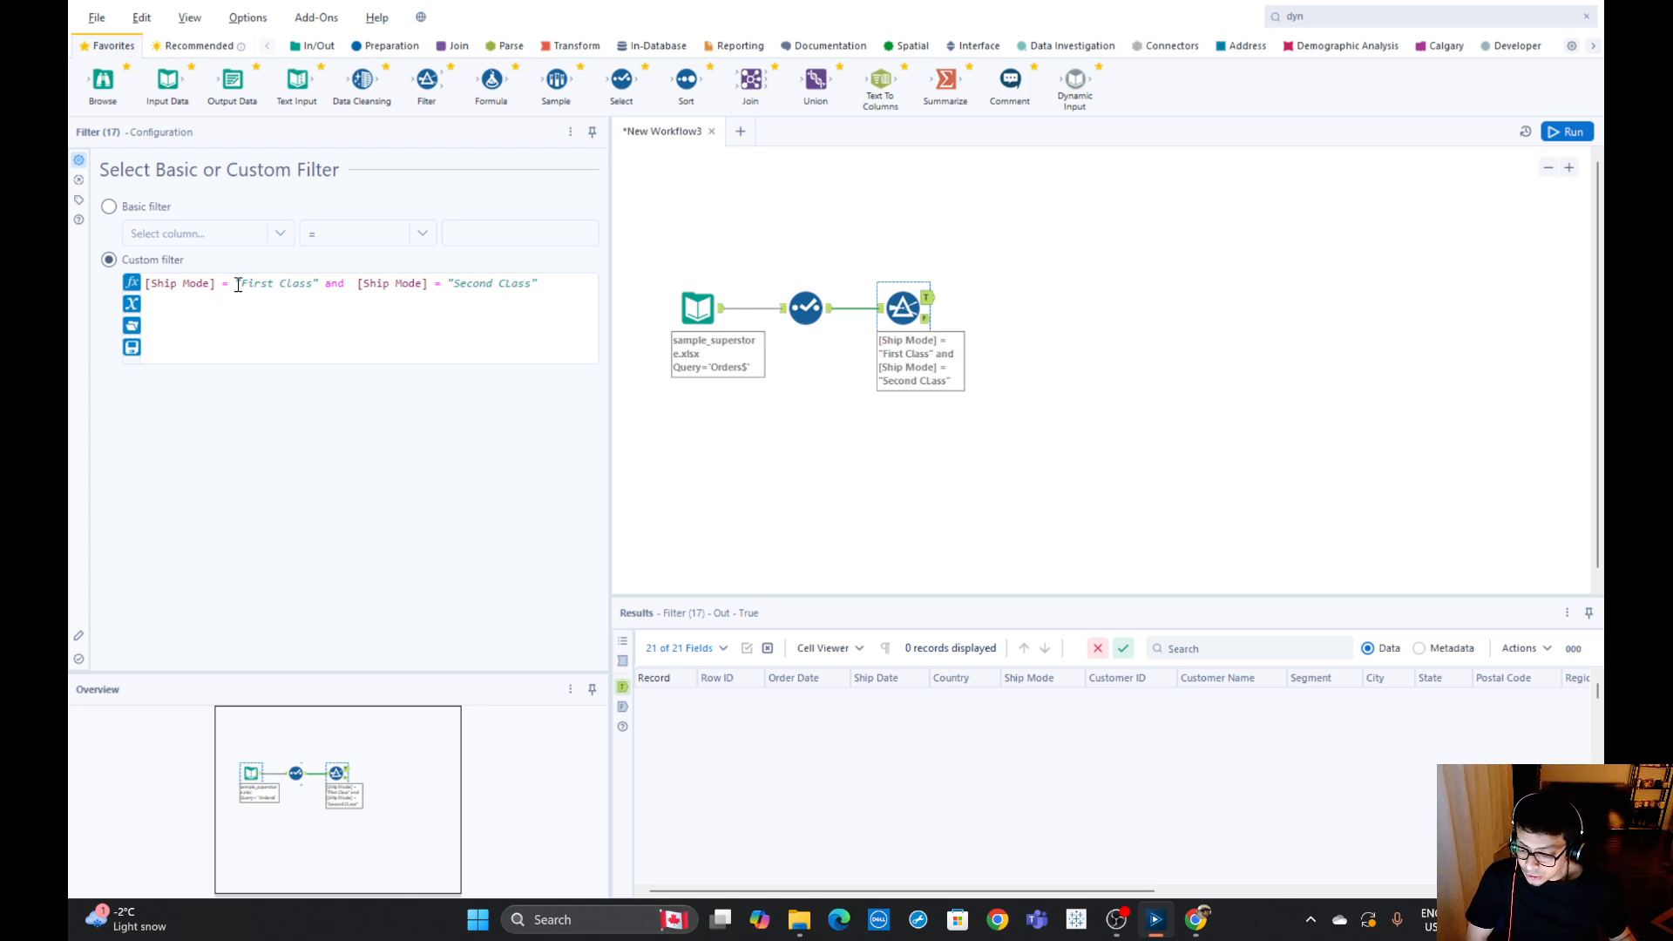
Join the two ship mode conditions with or instead of and, run the workflow and check the Filter tool's True output.
{"action": "left_click_drag", "start_coordinate": [237, 285], "coordinate": [318, 288]}
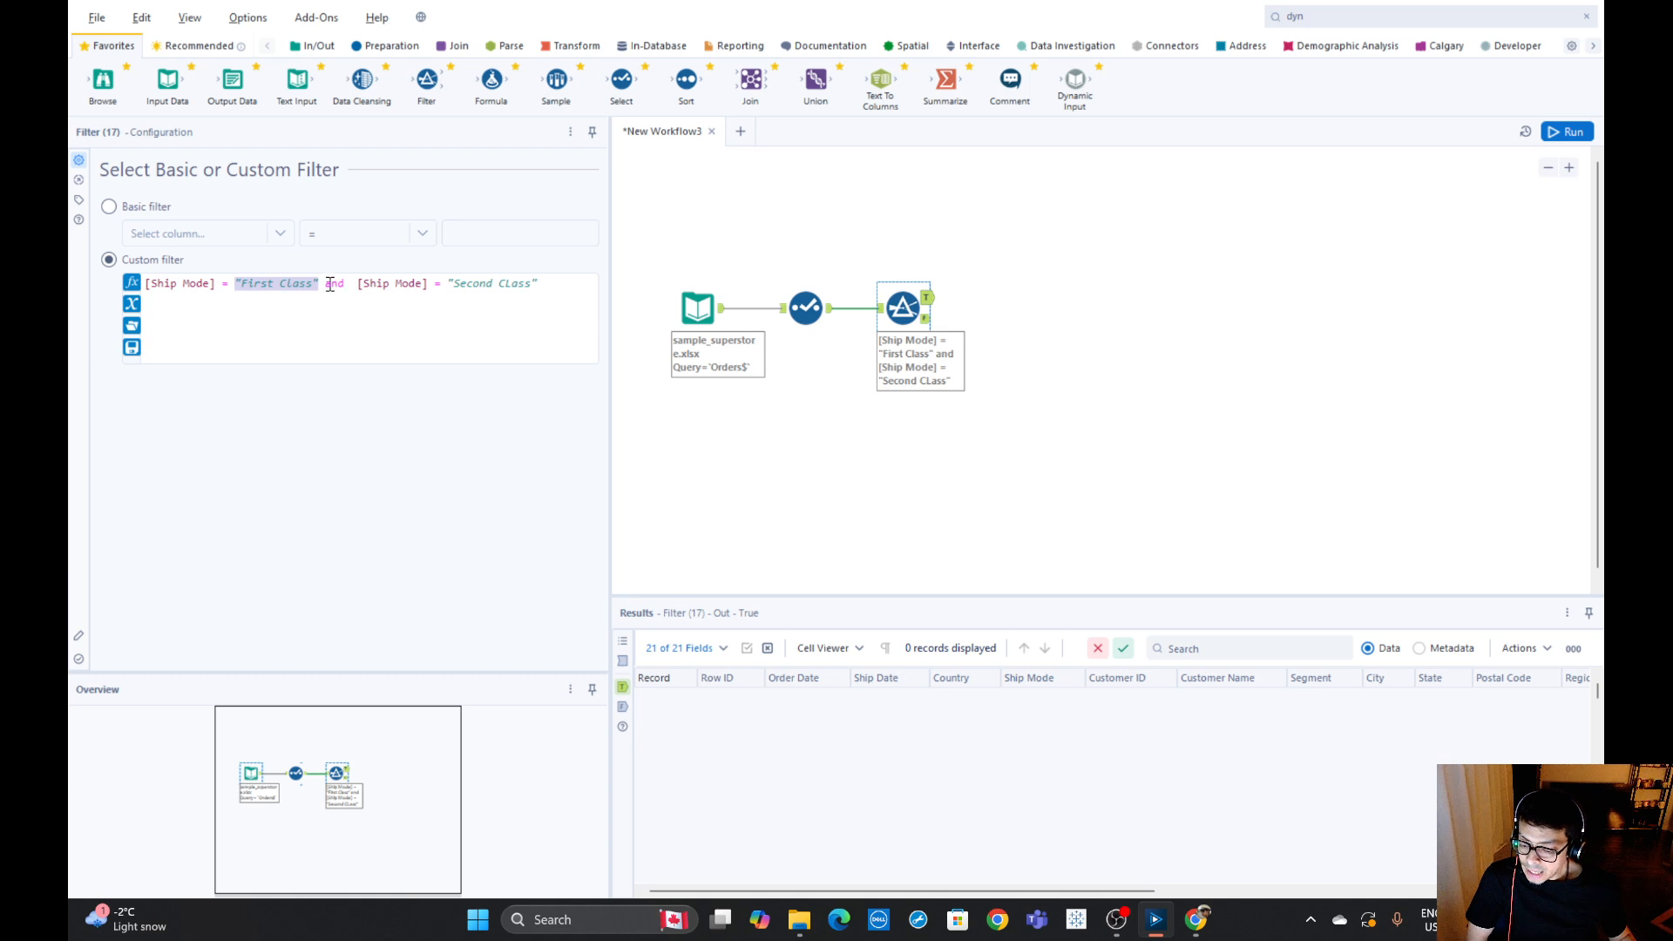
{"action": "left_click_drag", "start_coordinate": [328, 288], "coordinate": [525, 291]}
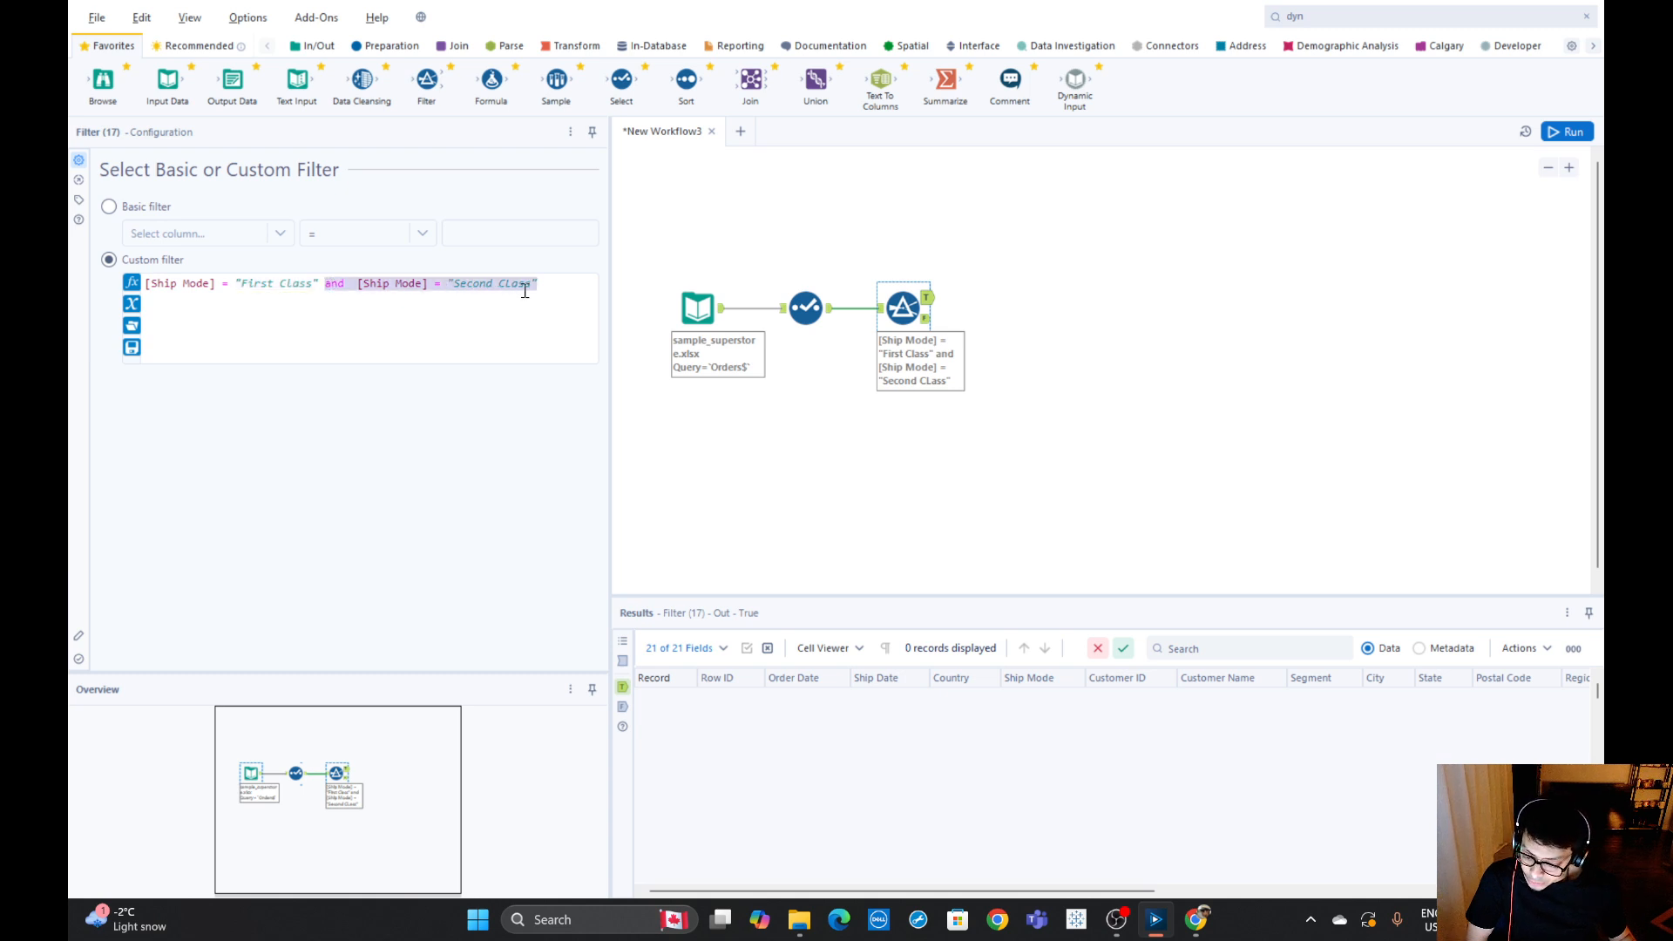
{"action": "left_click", "coordinate": [333, 287]}
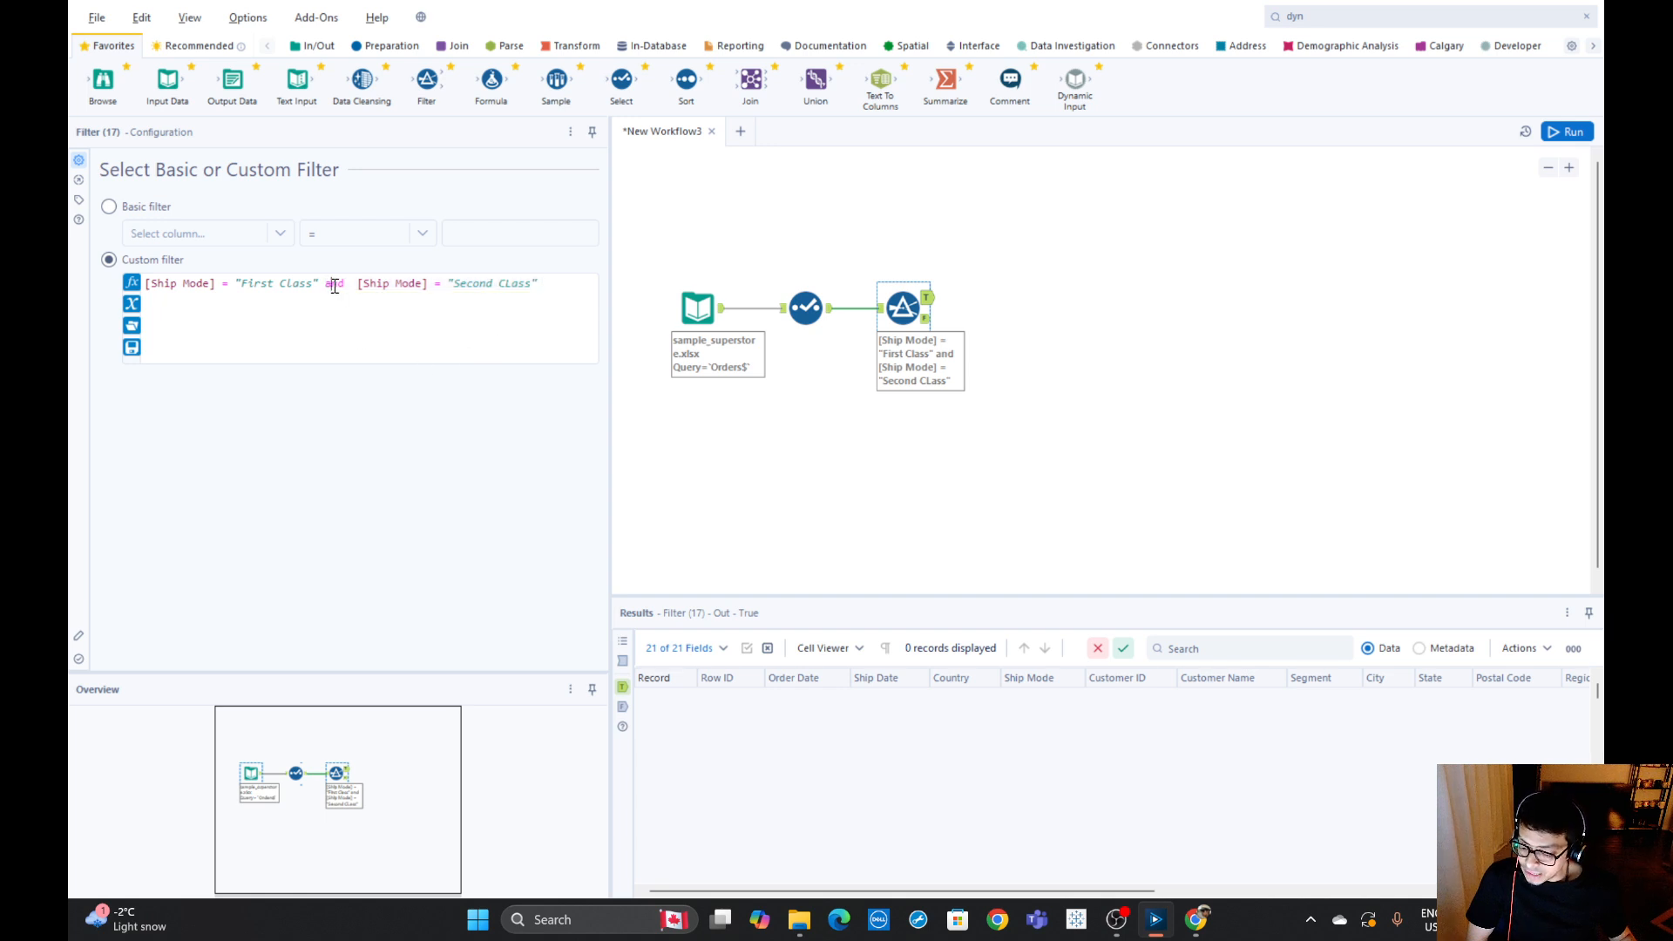
{"action": "double_click", "coordinate": [334, 286]}
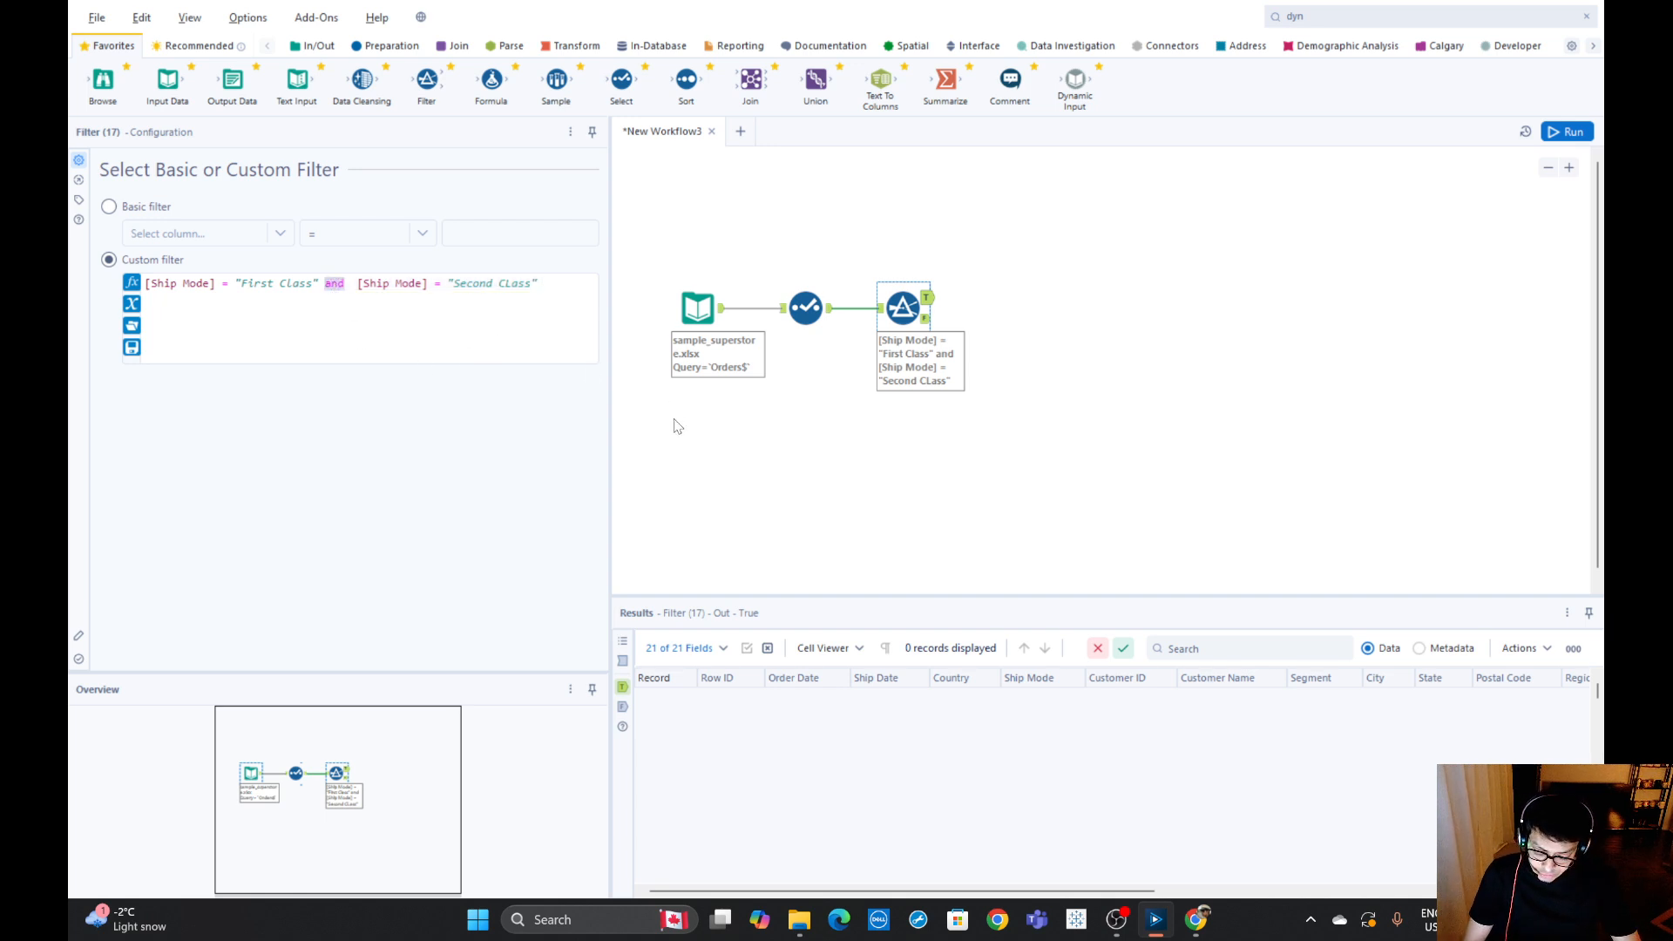
{"action": "type", "text": "or"}
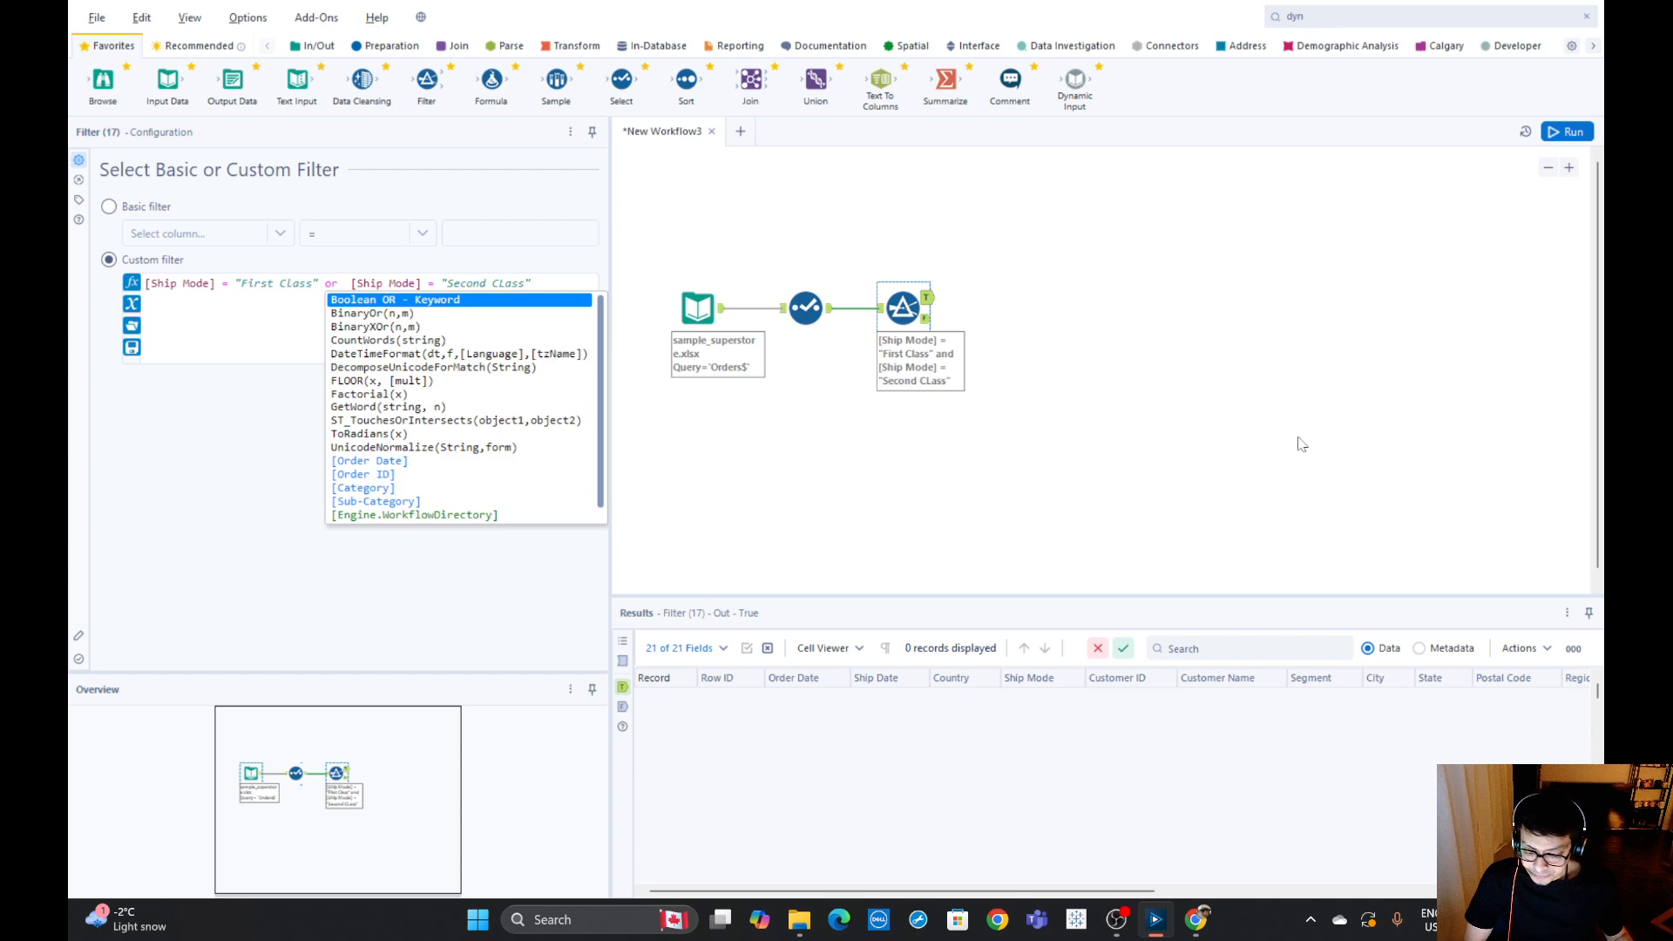
{"action": "left_click", "coordinate": [1556, 132]}
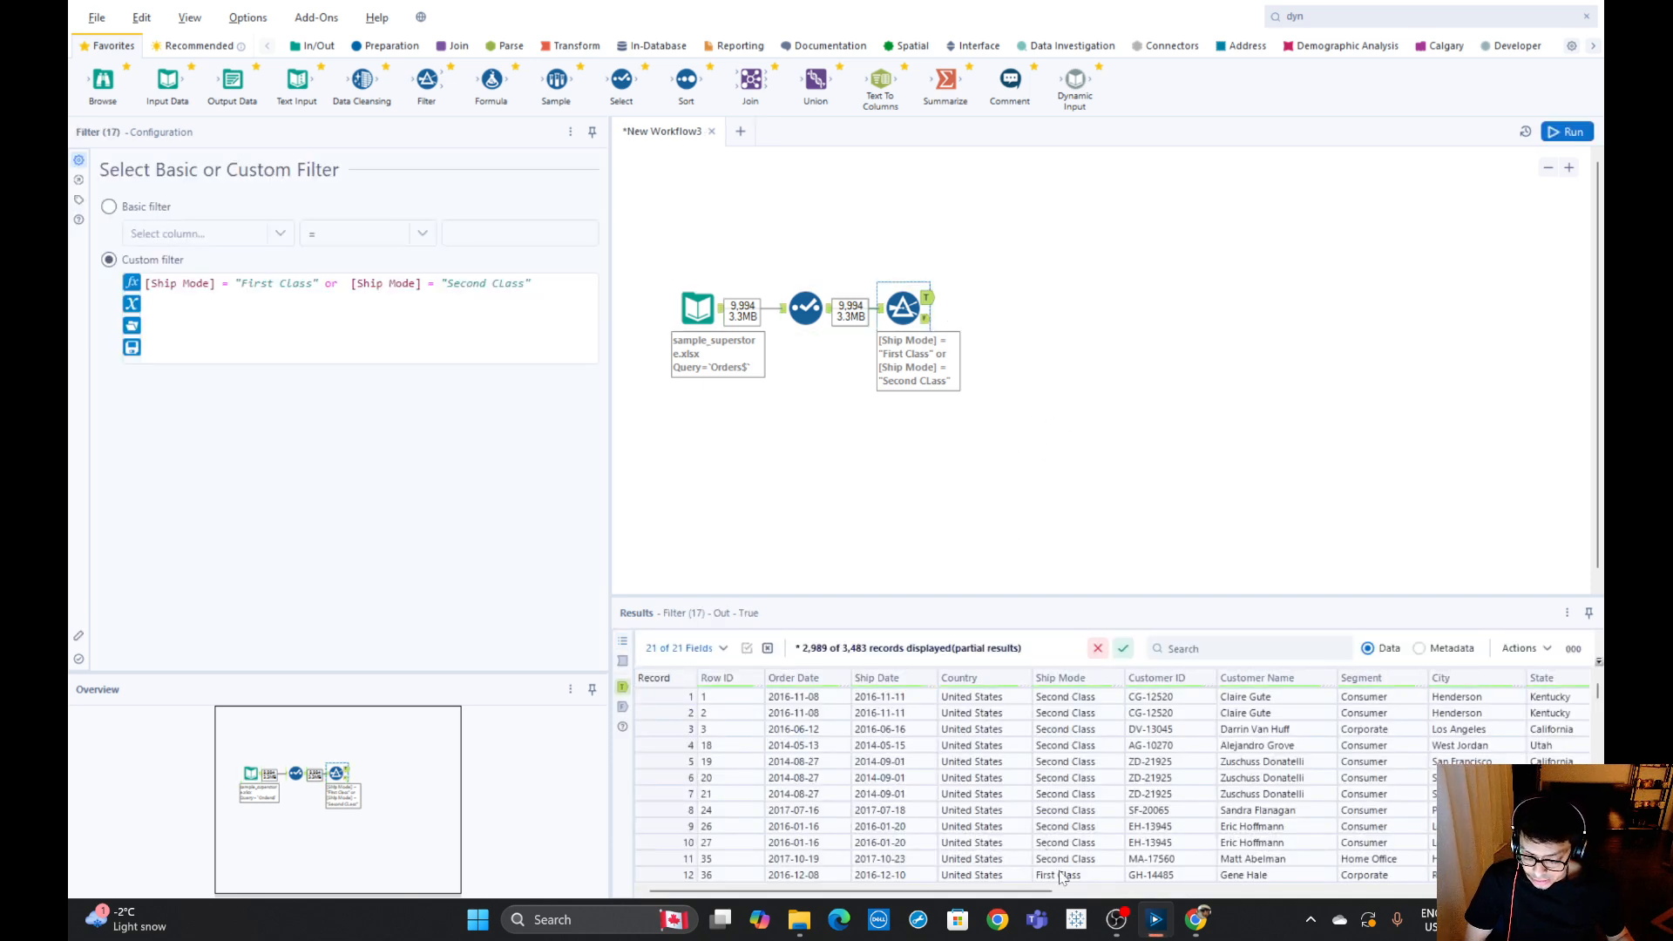
{"action": "scroll", "coordinate": [1084, 862], "scroll_direction": "down", "scroll_amount": 1}
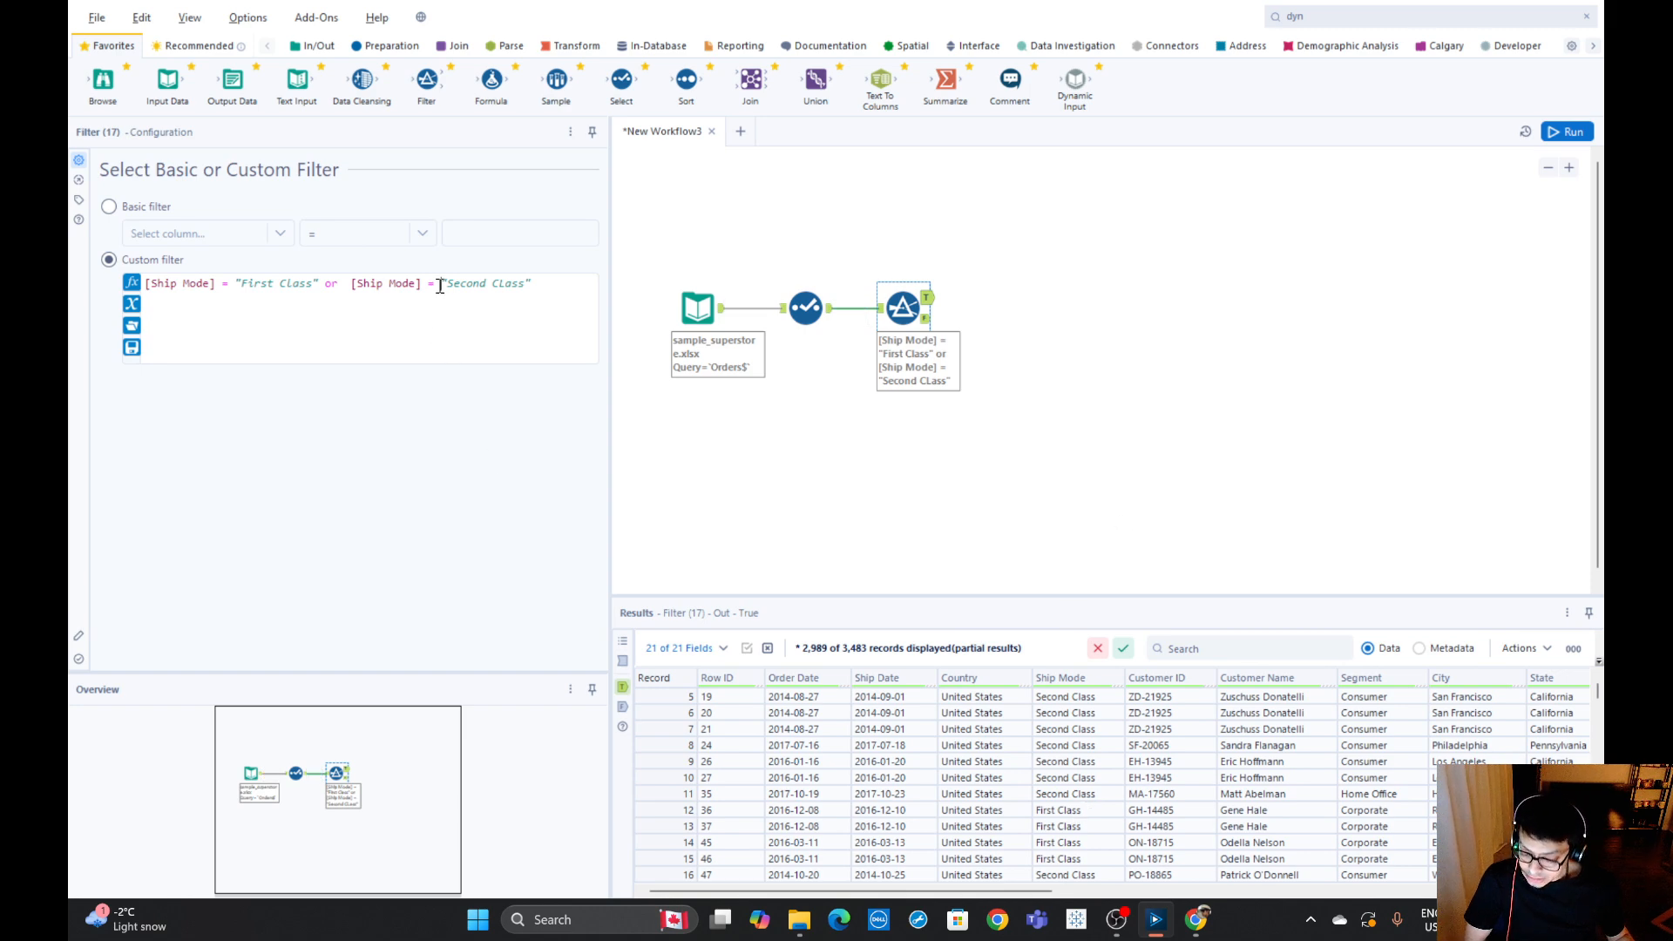
Copy one Second Class and one First Class cell of the Ship Mode column from the results without headers.
{"action": "left_click_drag", "start_coordinate": [1079, 793], "coordinate": [1069, 816]}
{"action": "right_click", "coordinate": [1054, 800]}
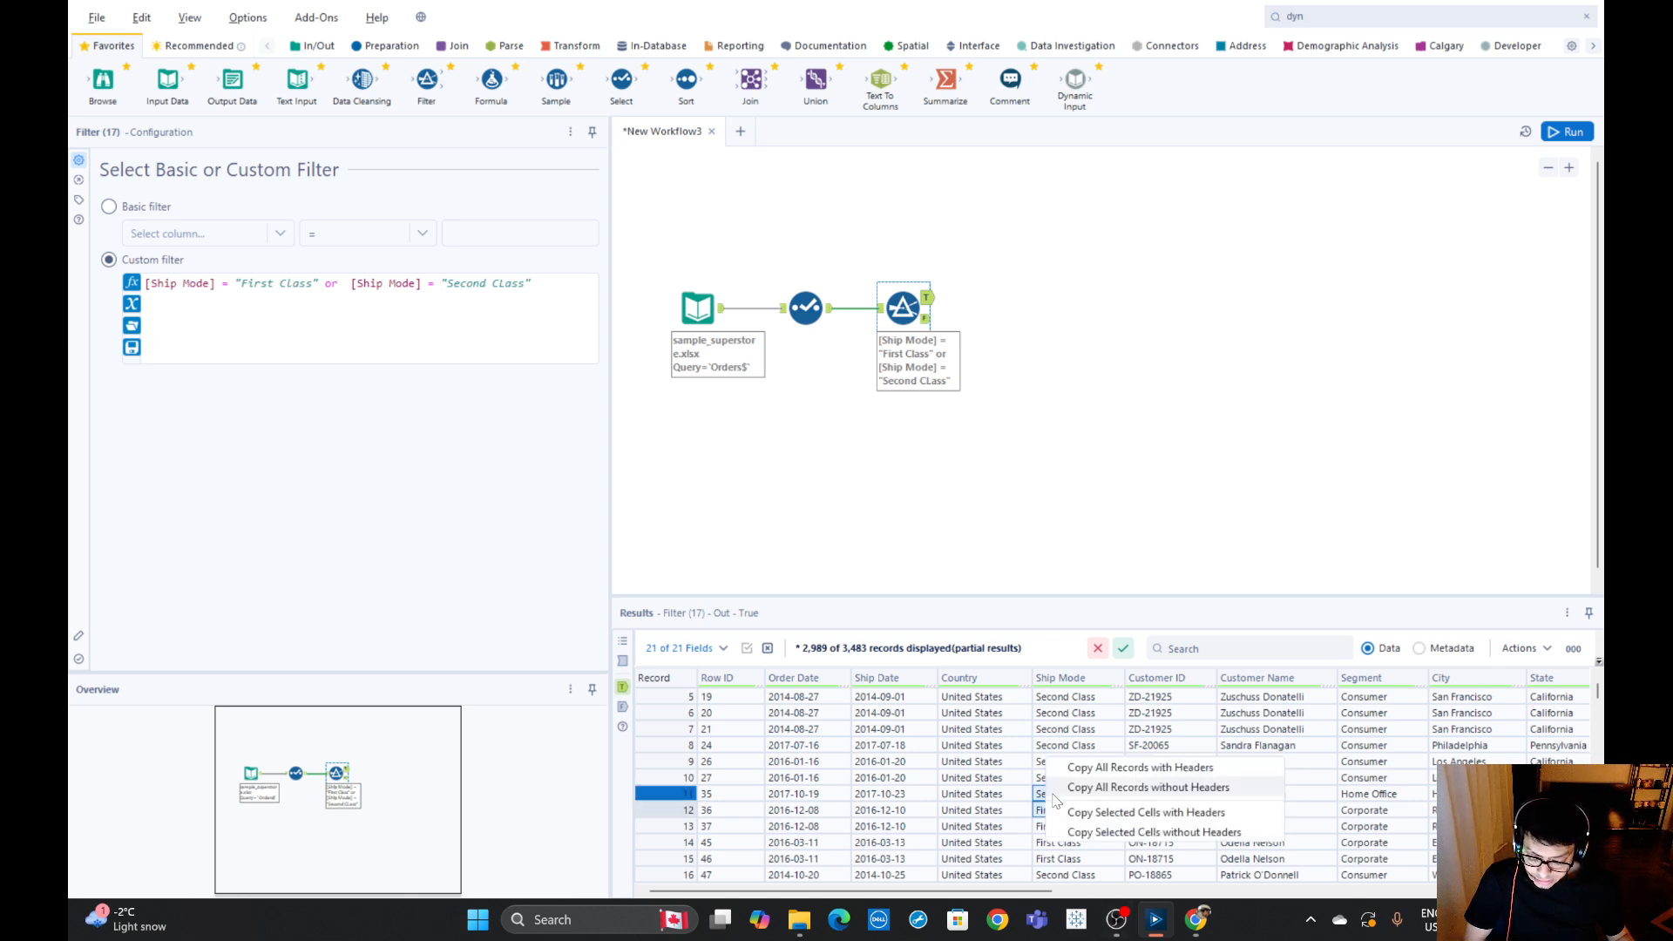
{"action": "left_click", "coordinate": [1143, 833]}
{"action": "left_click", "coordinate": [863, 520]}
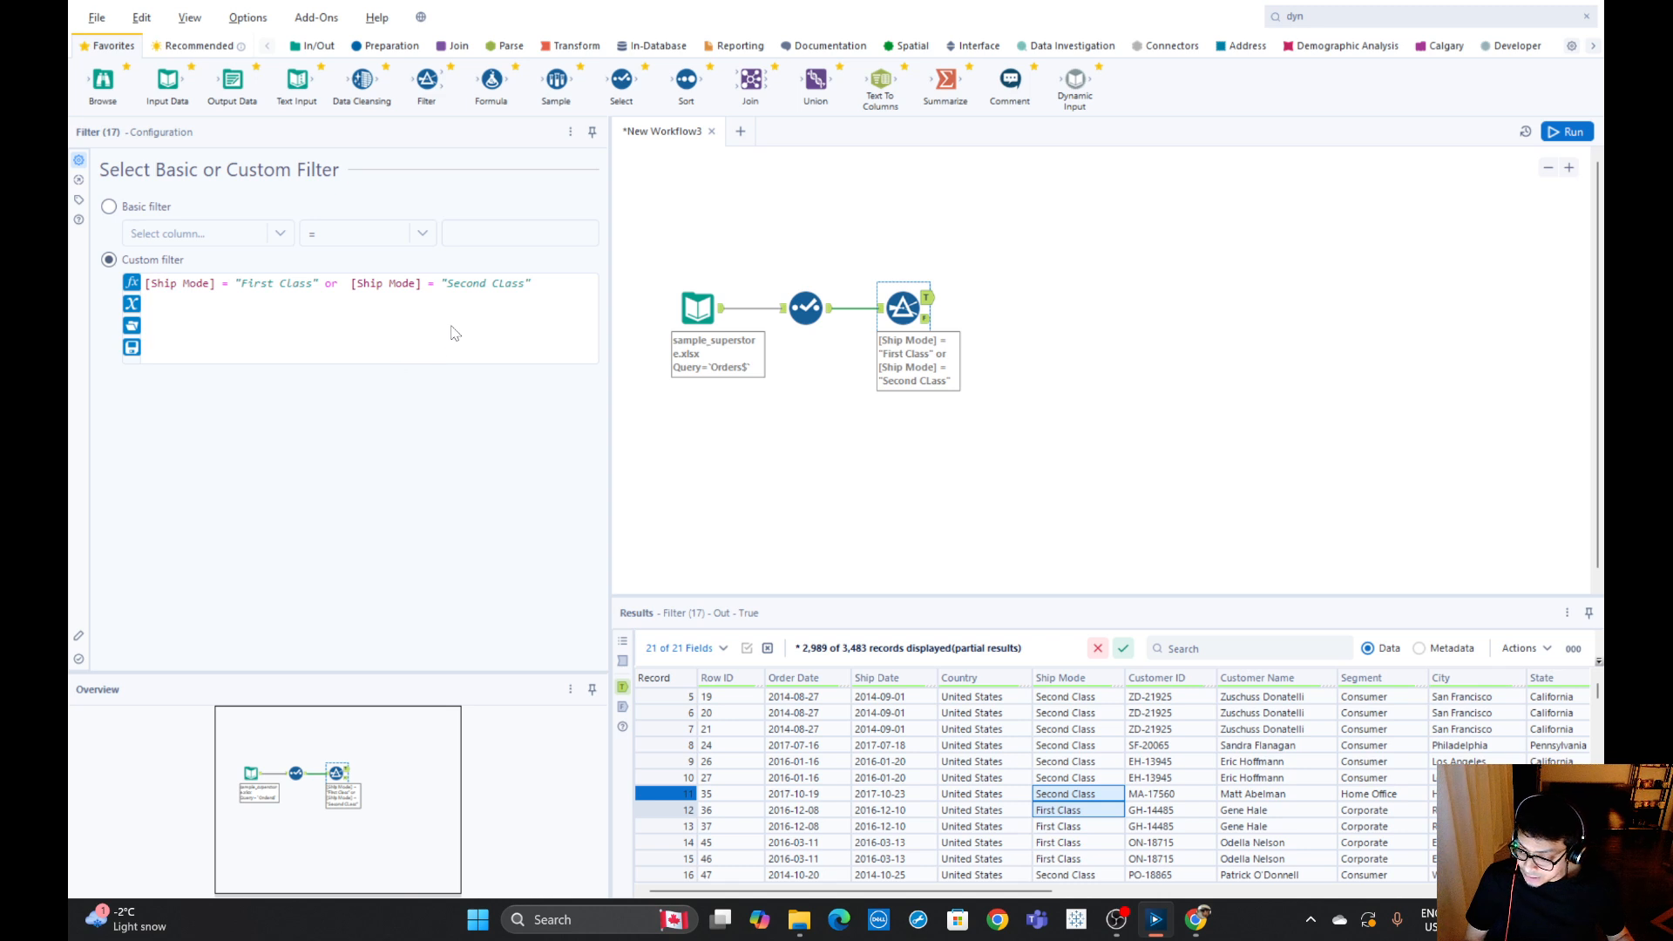
{"action": "right_click", "coordinate": [1063, 800]}
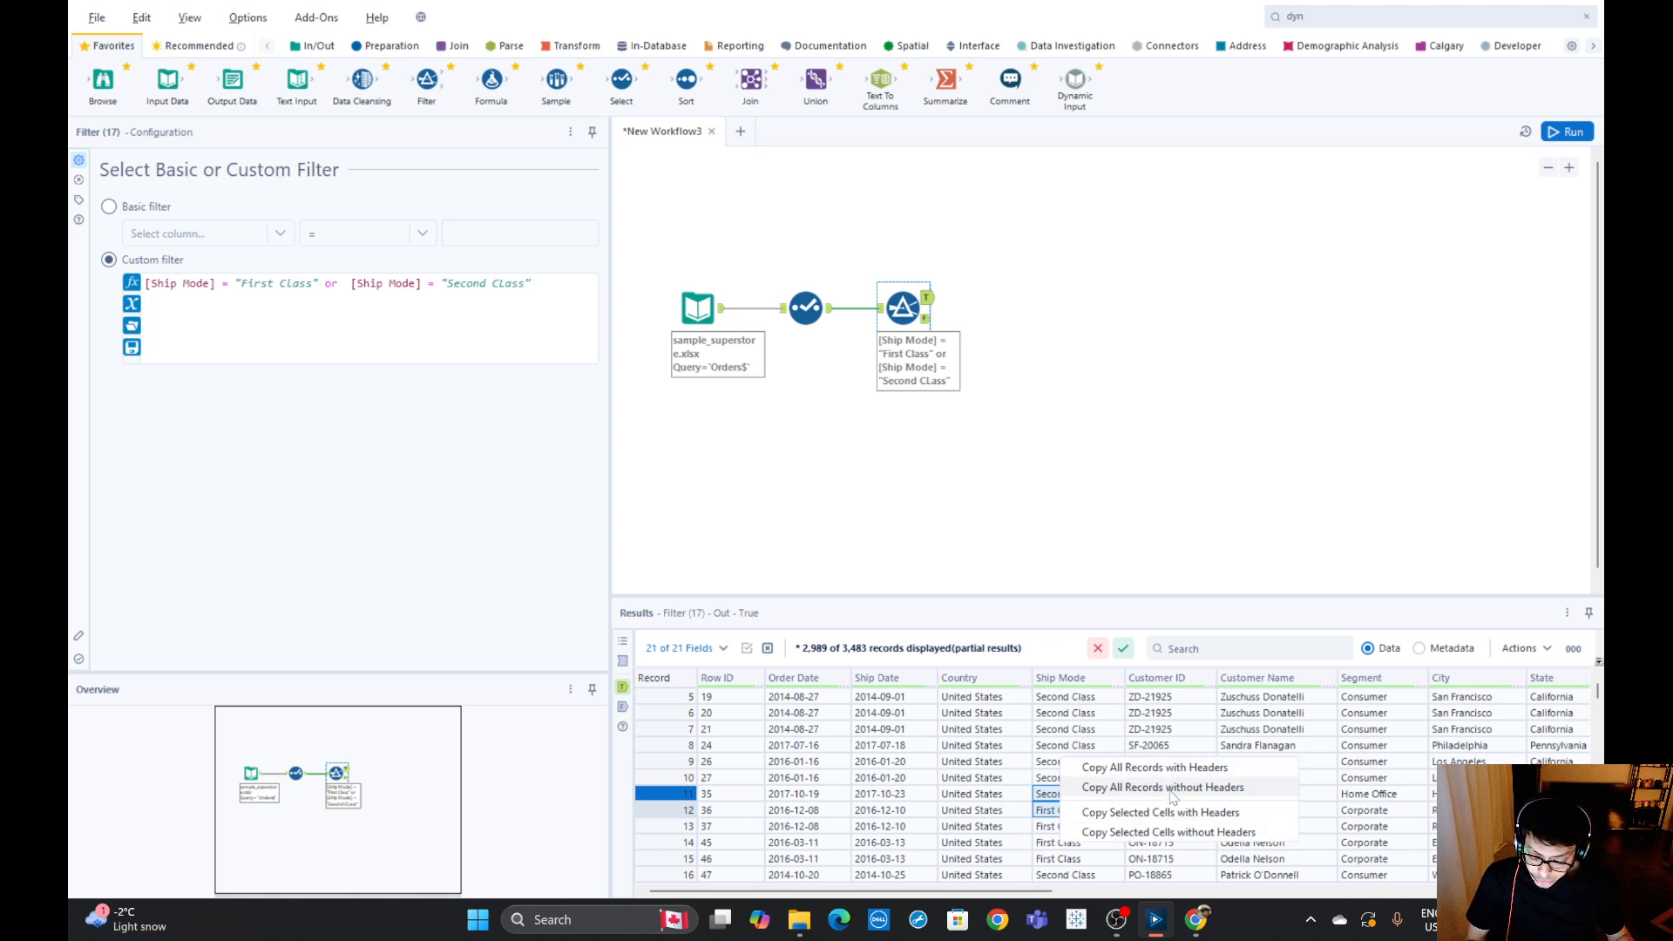
{"action": "left_click", "coordinate": [1178, 833]}
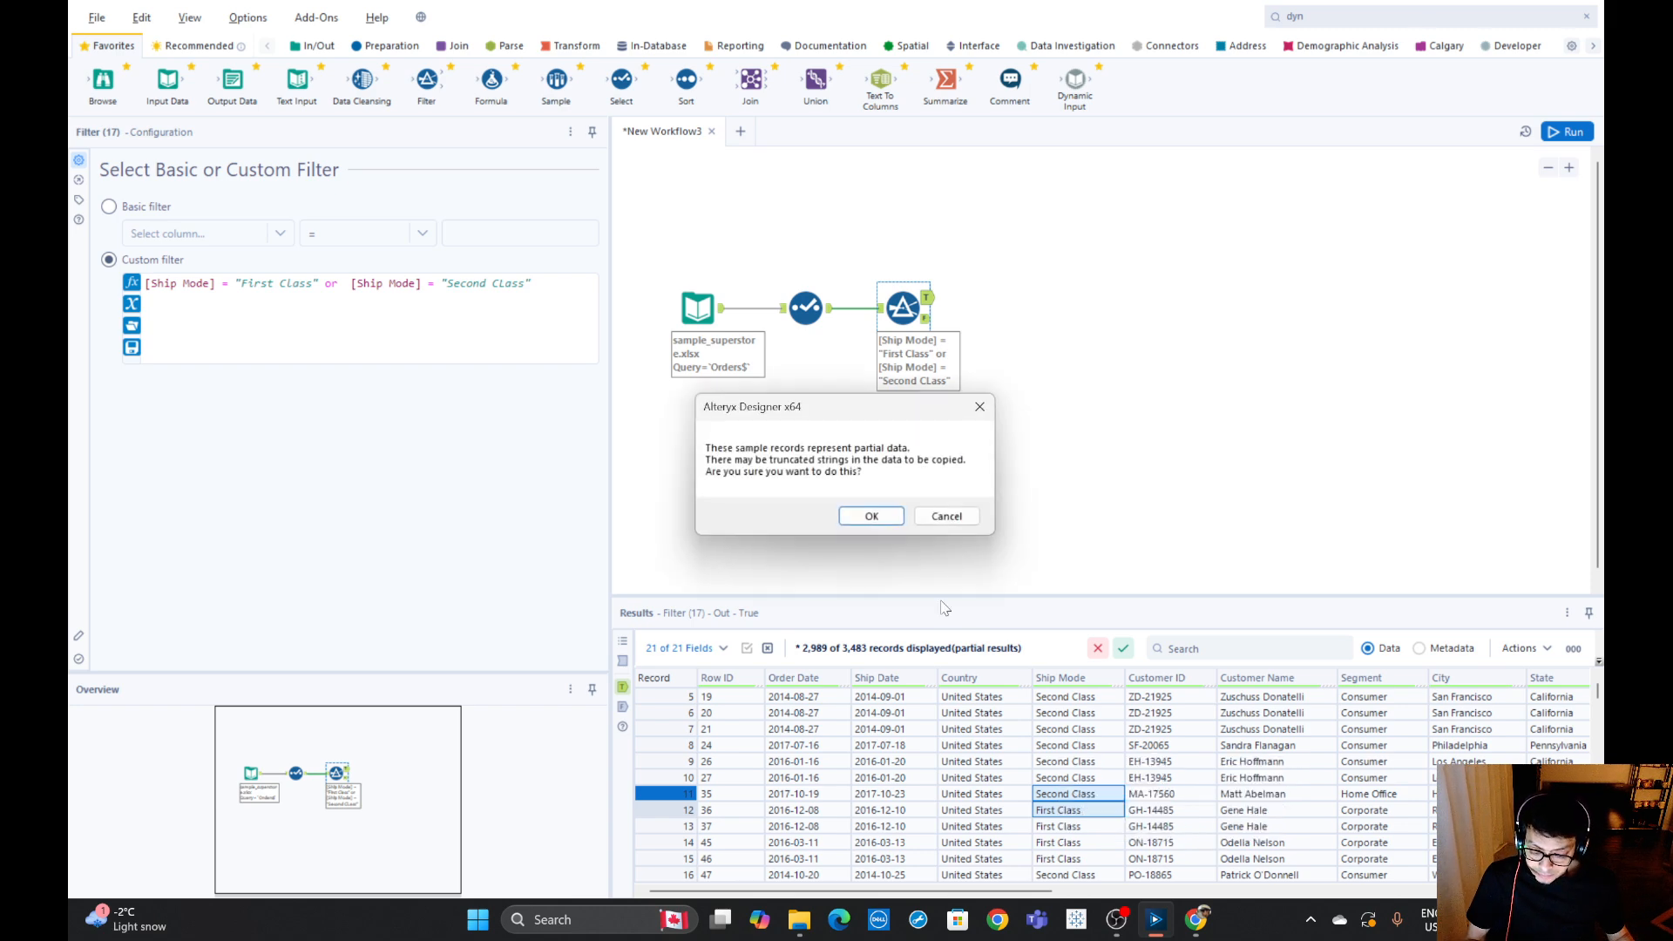
{"action": "left_click", "coordinate": [897, 517]}
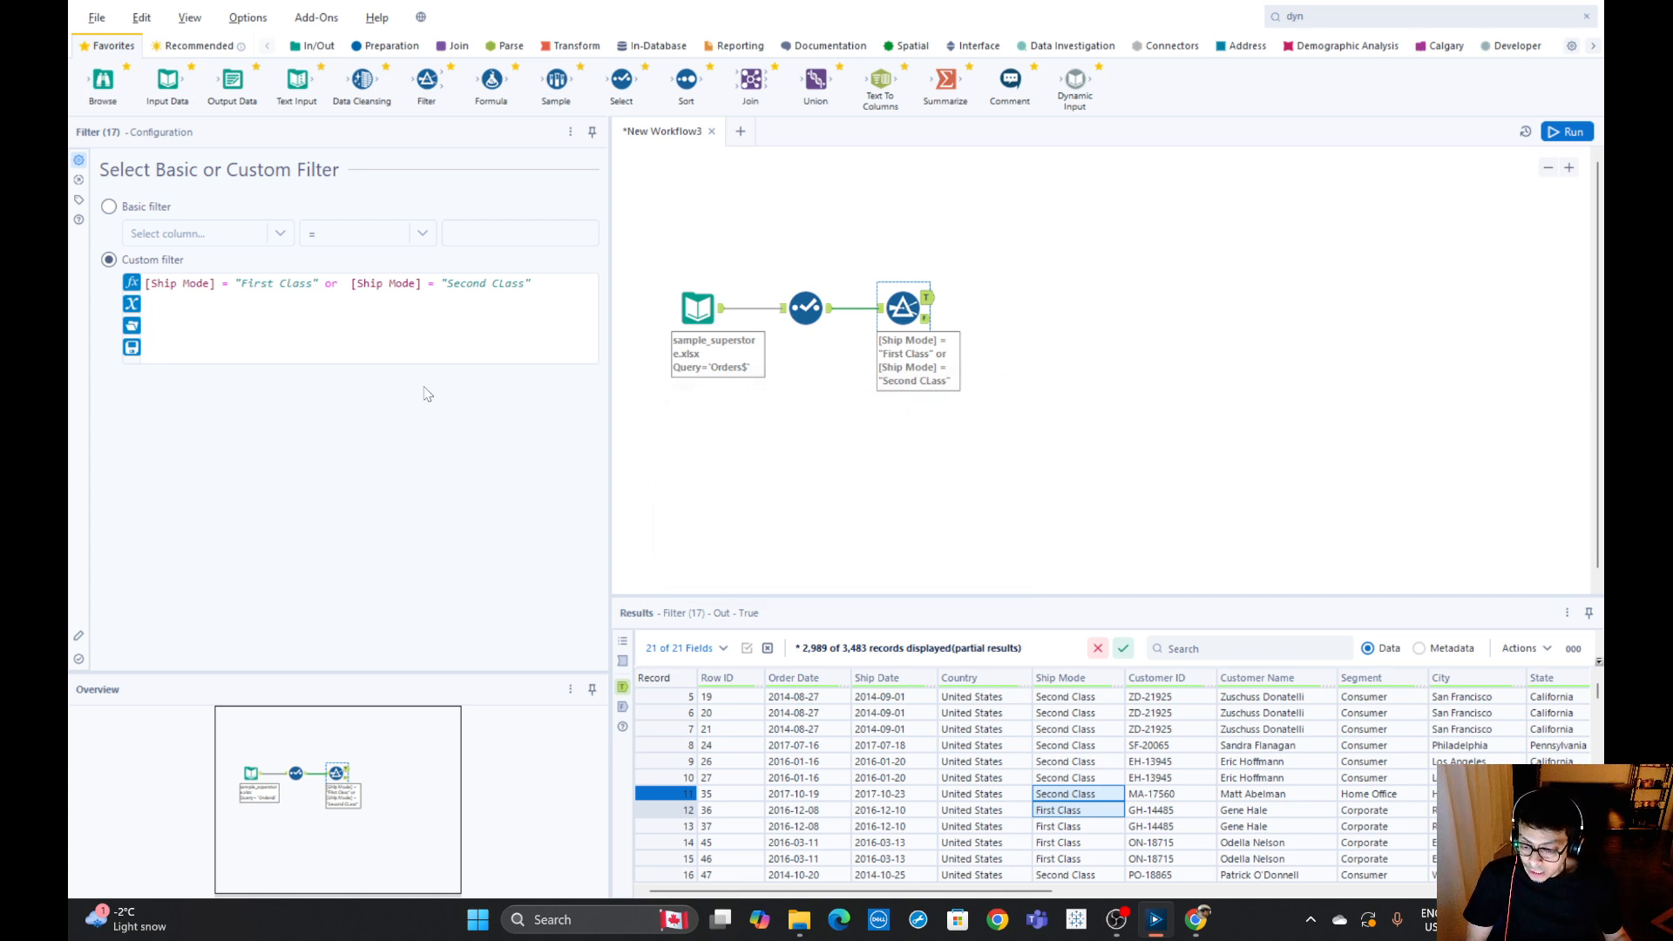
Replace the custom filter expression with [Ship Mode] in ( followed by the two copied ship modes.
{"action": "left_click_drag", "start_coordinate": [548, 283], "coordinate": [230, 275]}
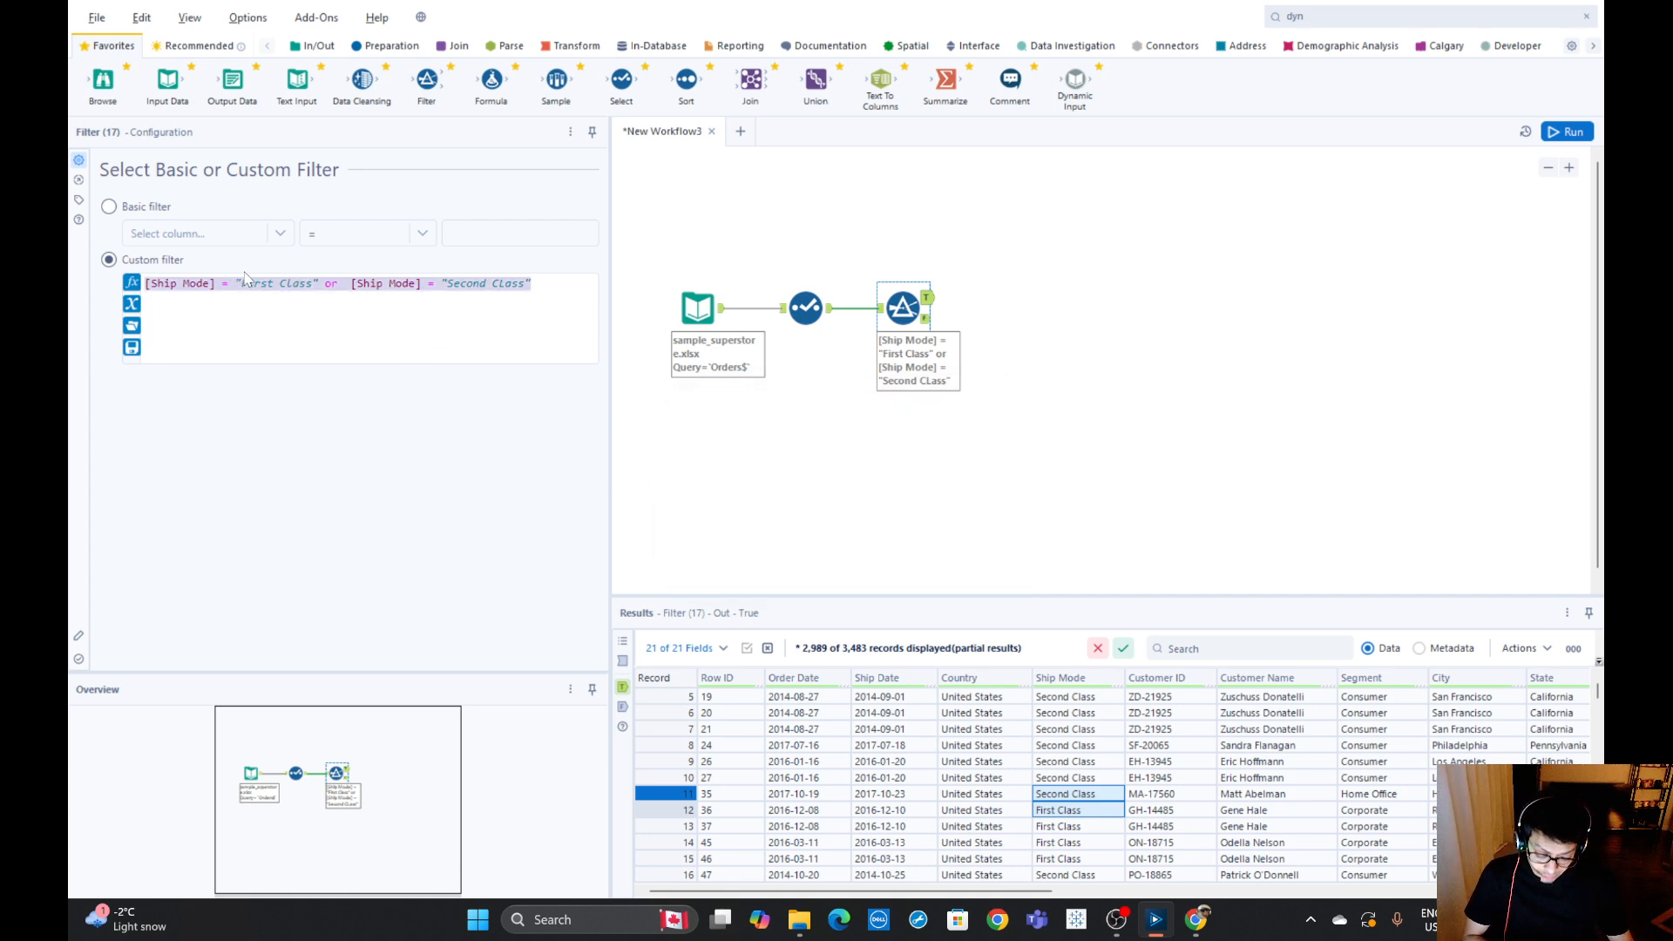
{"action": "key", "text": "Delete"}
{"action": "type", "text": "ship"}
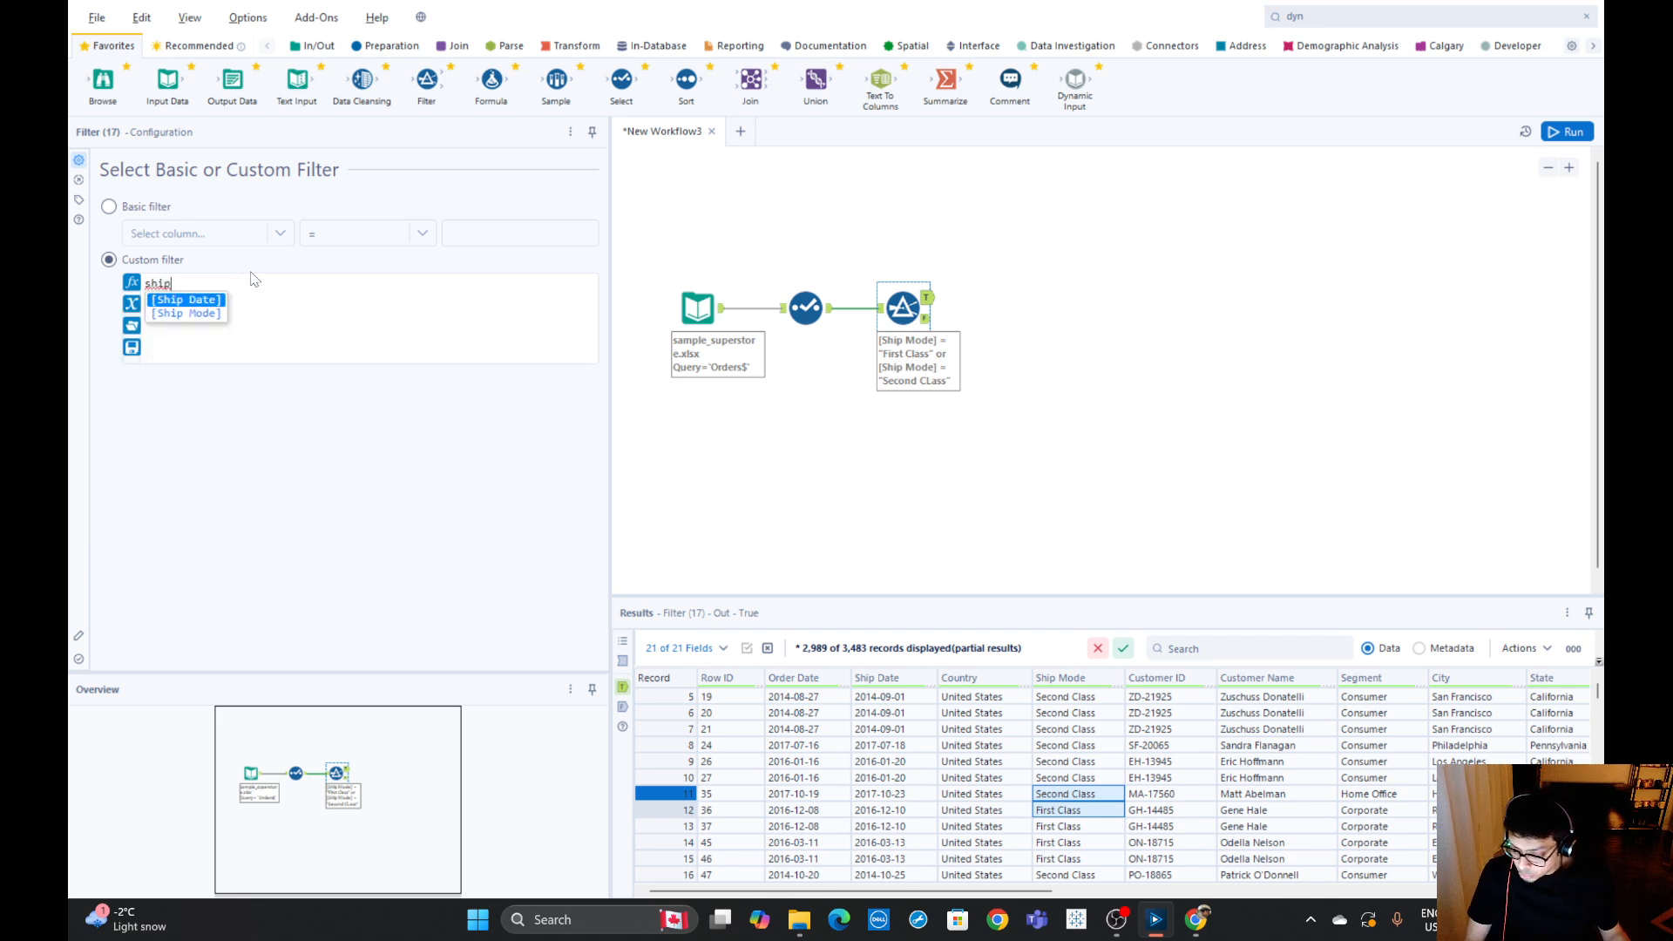
{"action": "key", "text": "Down"}
{"action": "key", "text": "Return"}
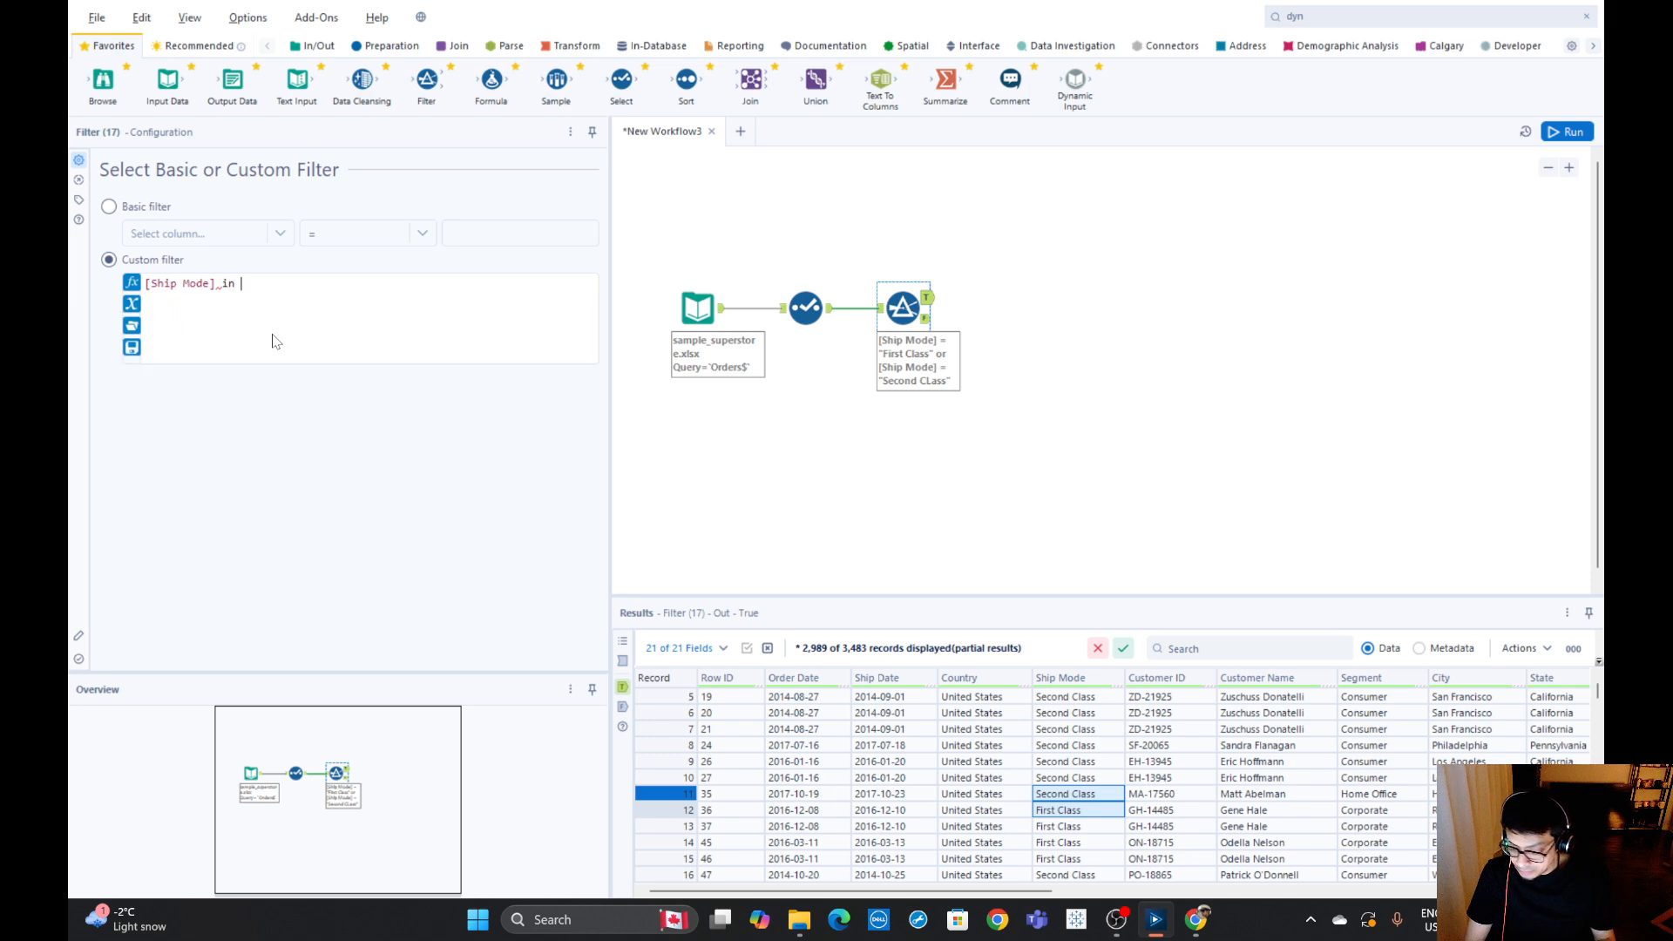
{"action": "type", "text": "("}
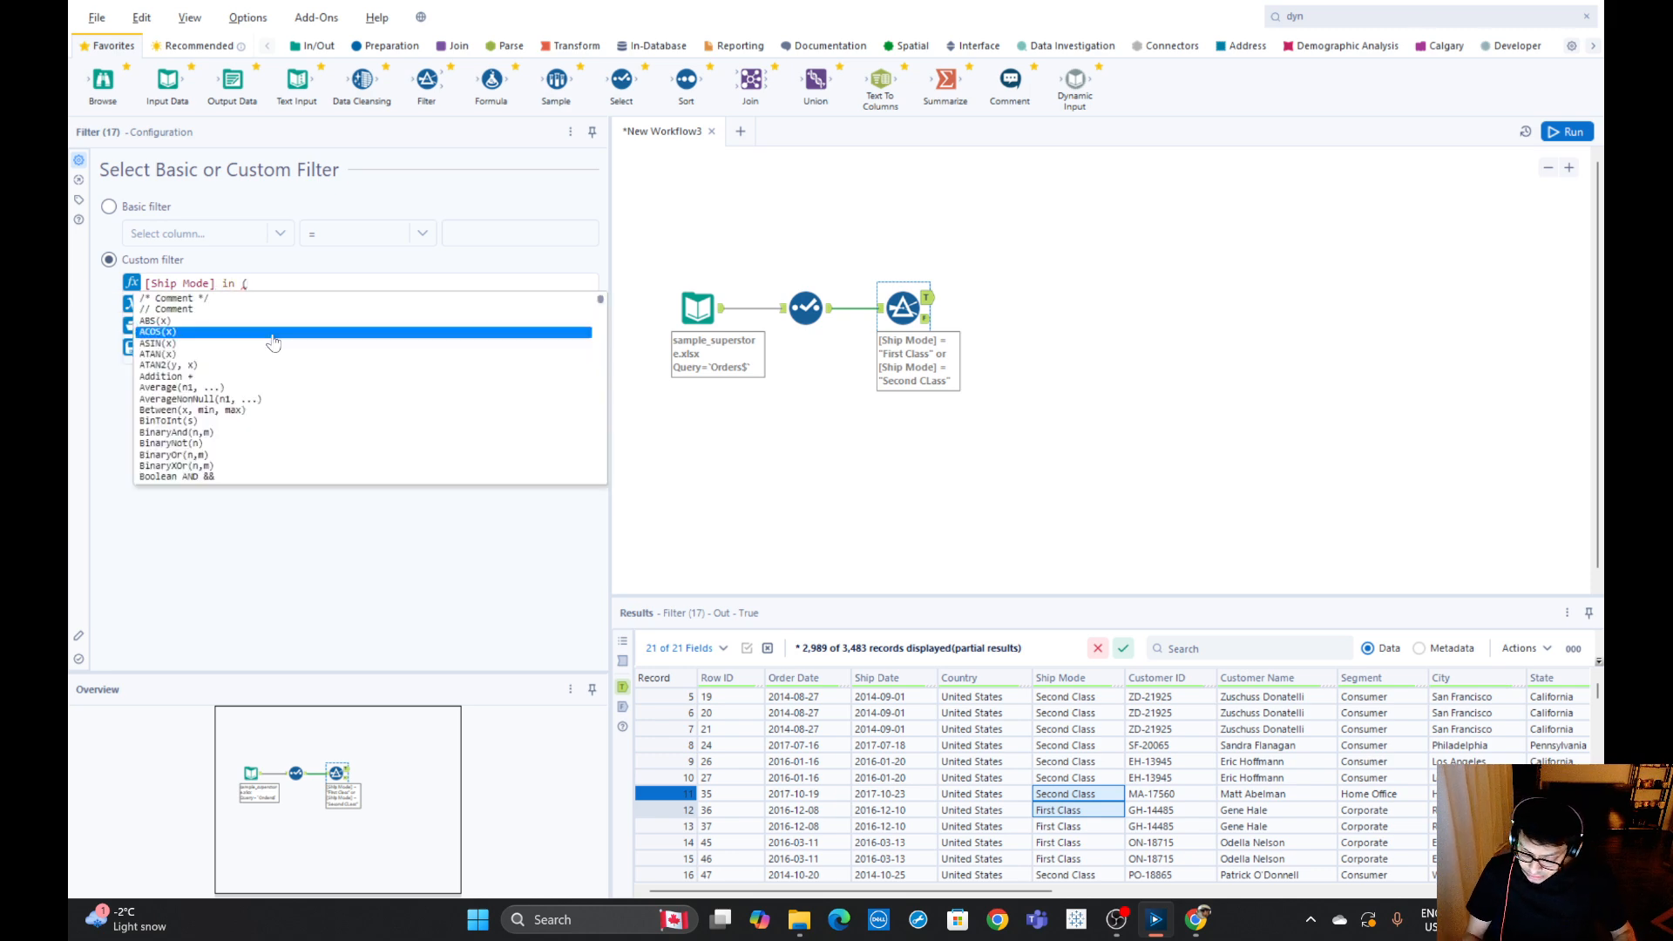
{"action": "key", "text": "ctrl+v"}
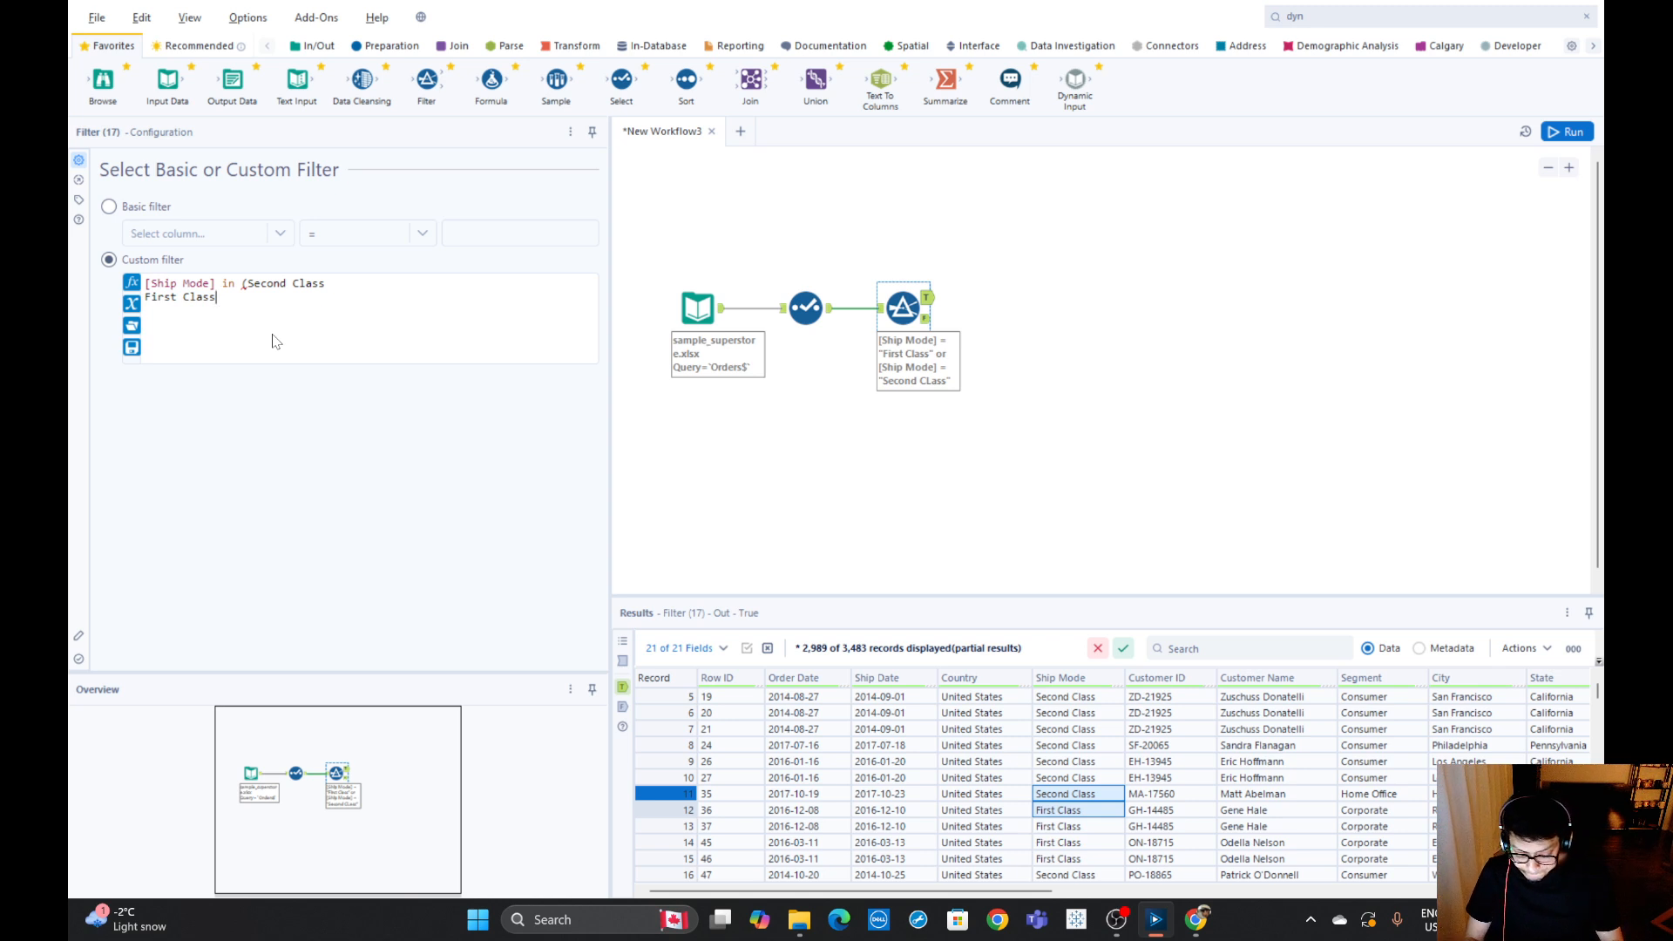
Quote and comma-separate Second Class and First Class in the in list, close the parenthesis, and run the workflow.
{"action": "left_click", "coordinate": [247, 284]}
{"action": "type", "text": "\""}
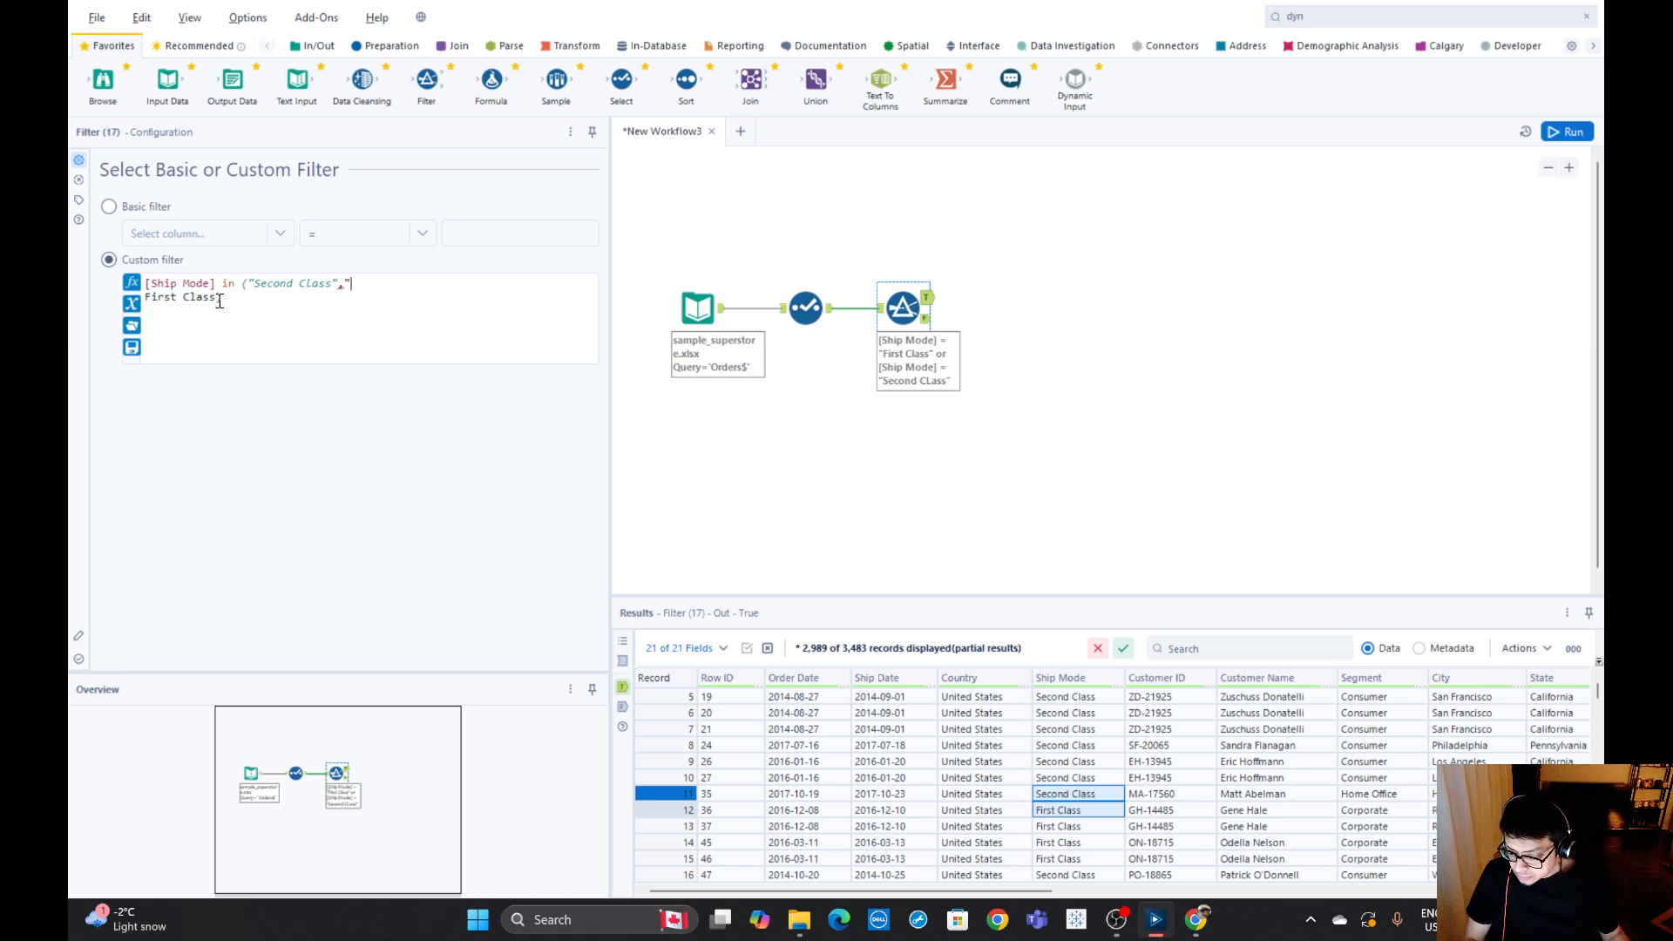
{"action": "type", "text": "\""}
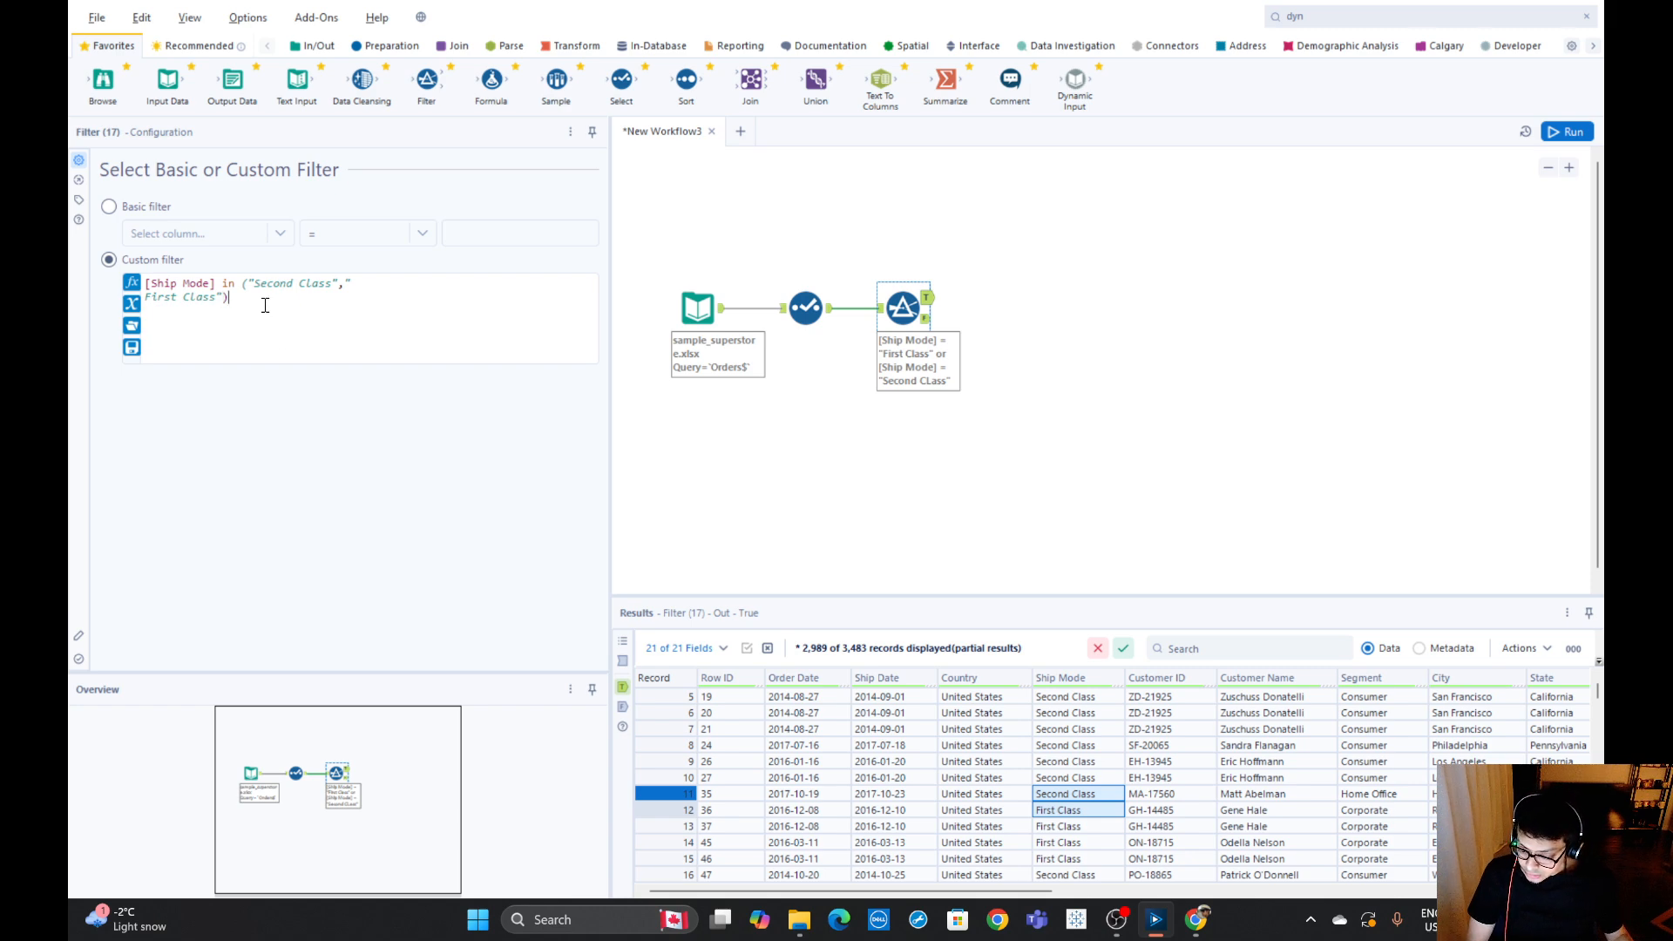
{"action": "left_click_drag", "start_coordinate": [241, 301], "coordinate": [143, 279]}
{"action": "left_click", "coordinate": [222, 298]}
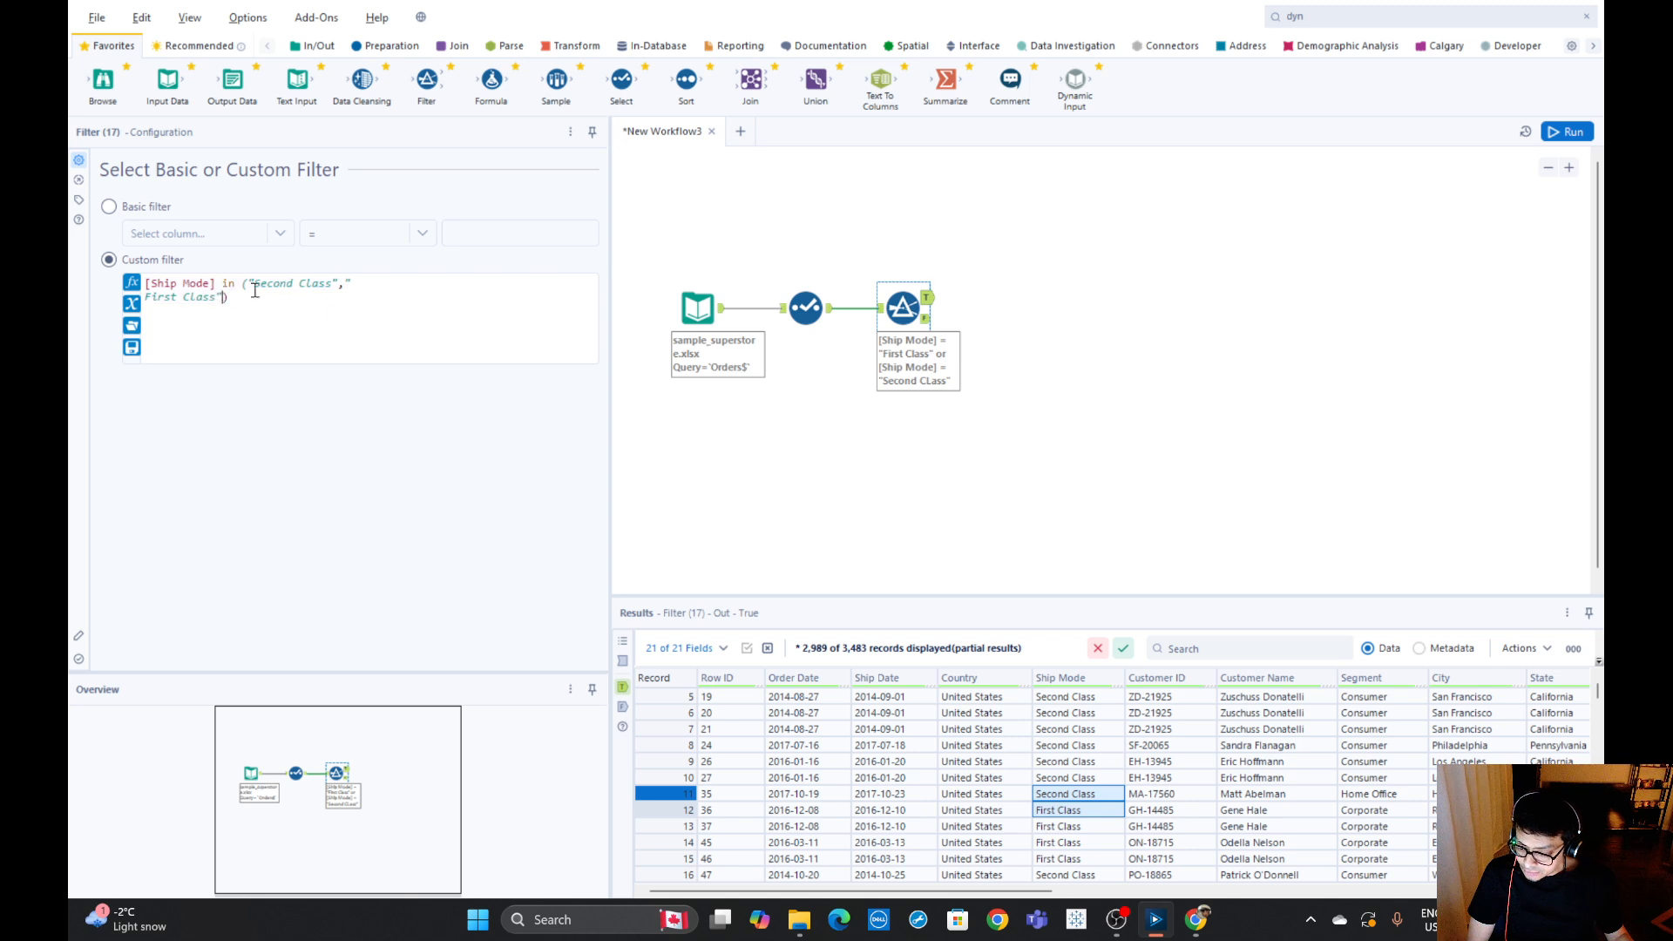
{"action": "left_click", "coordinate": [1566, 131]}
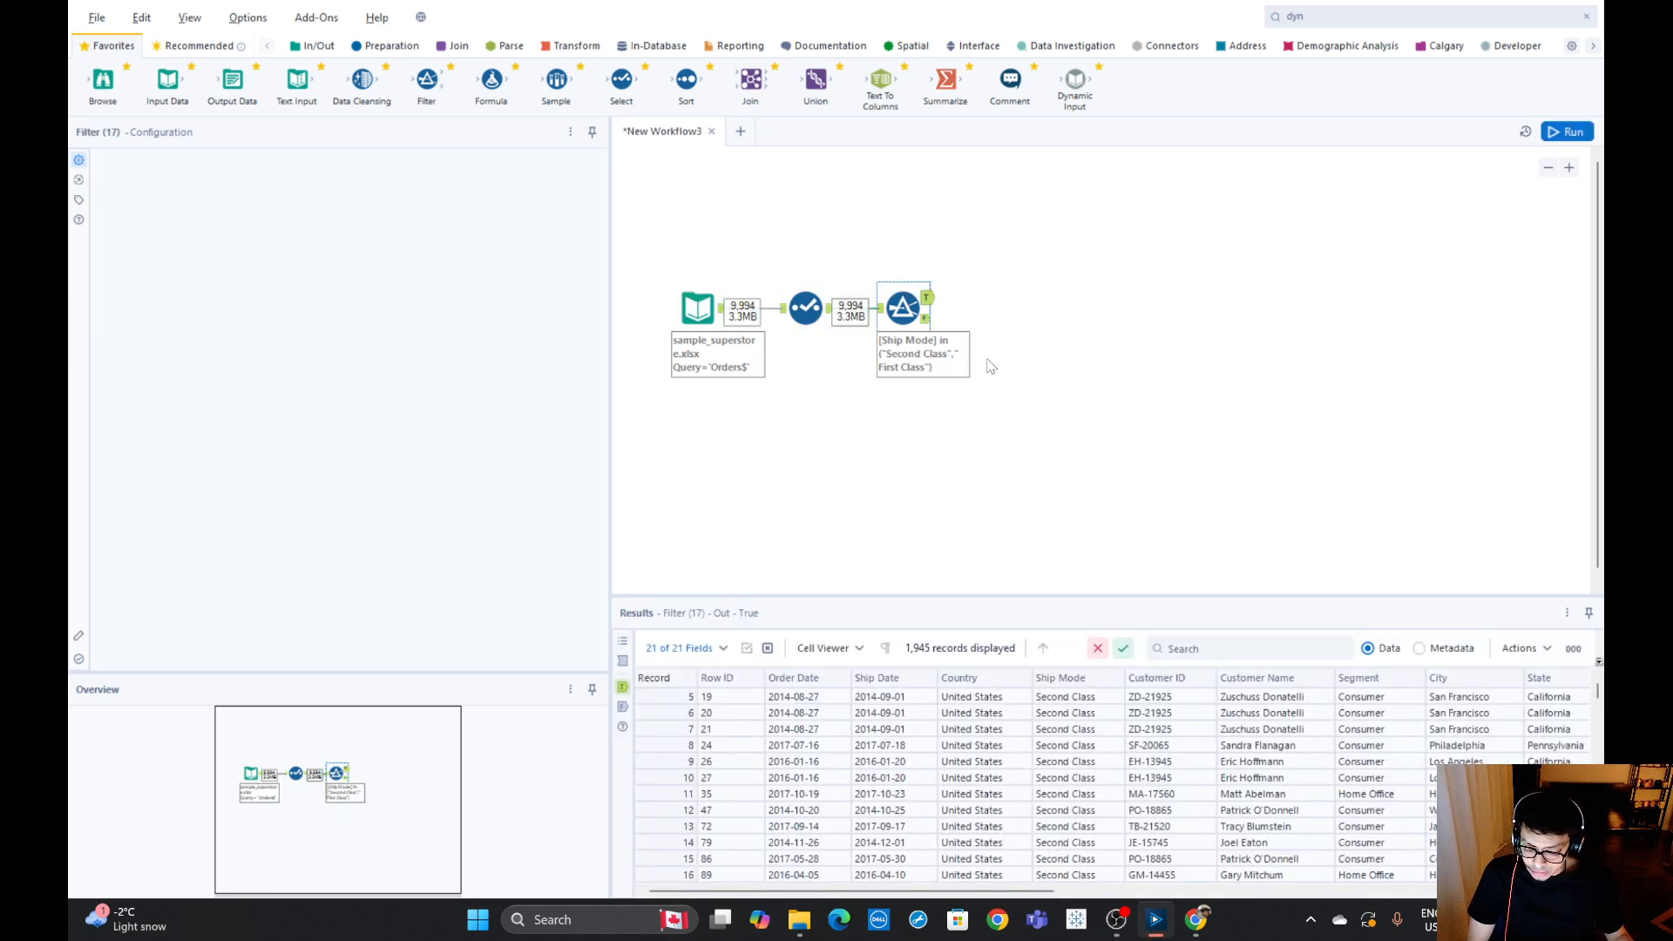
{"action": "left_click", "coordinate": [930, 299]}
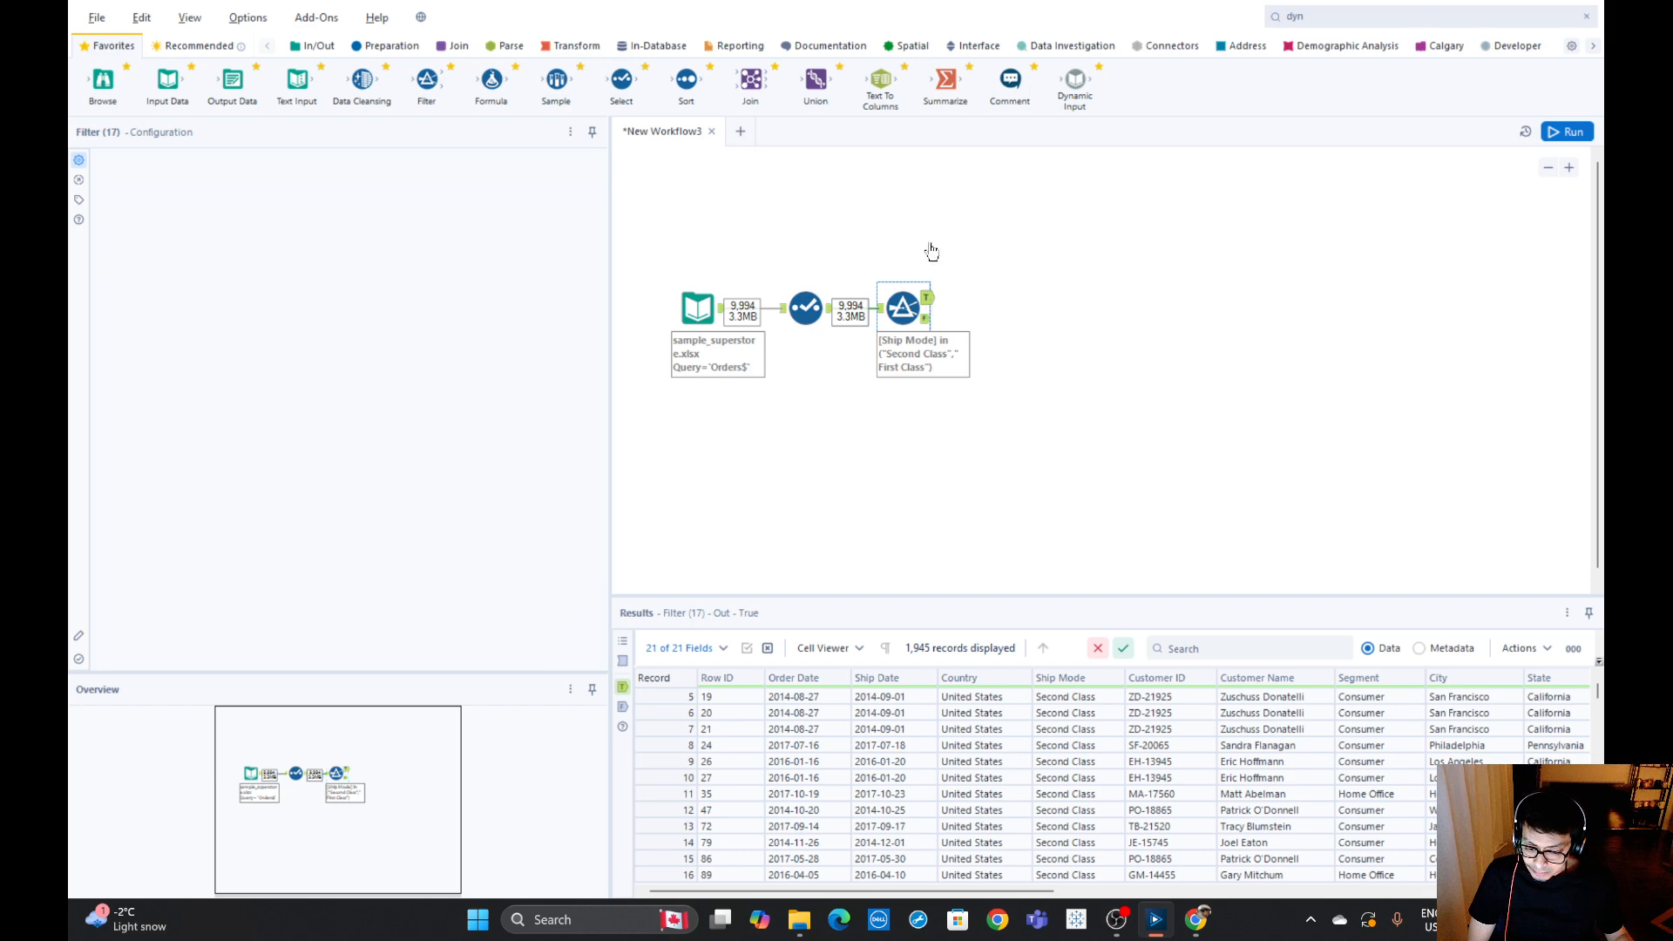
Add a Summarize tool to the Filter's True output grouped by Ship Mode, then run the workflow and view its output.
{"action": "left_click_drag", "start_coordinate": [945, 90], "coordinate": [968, 276]}
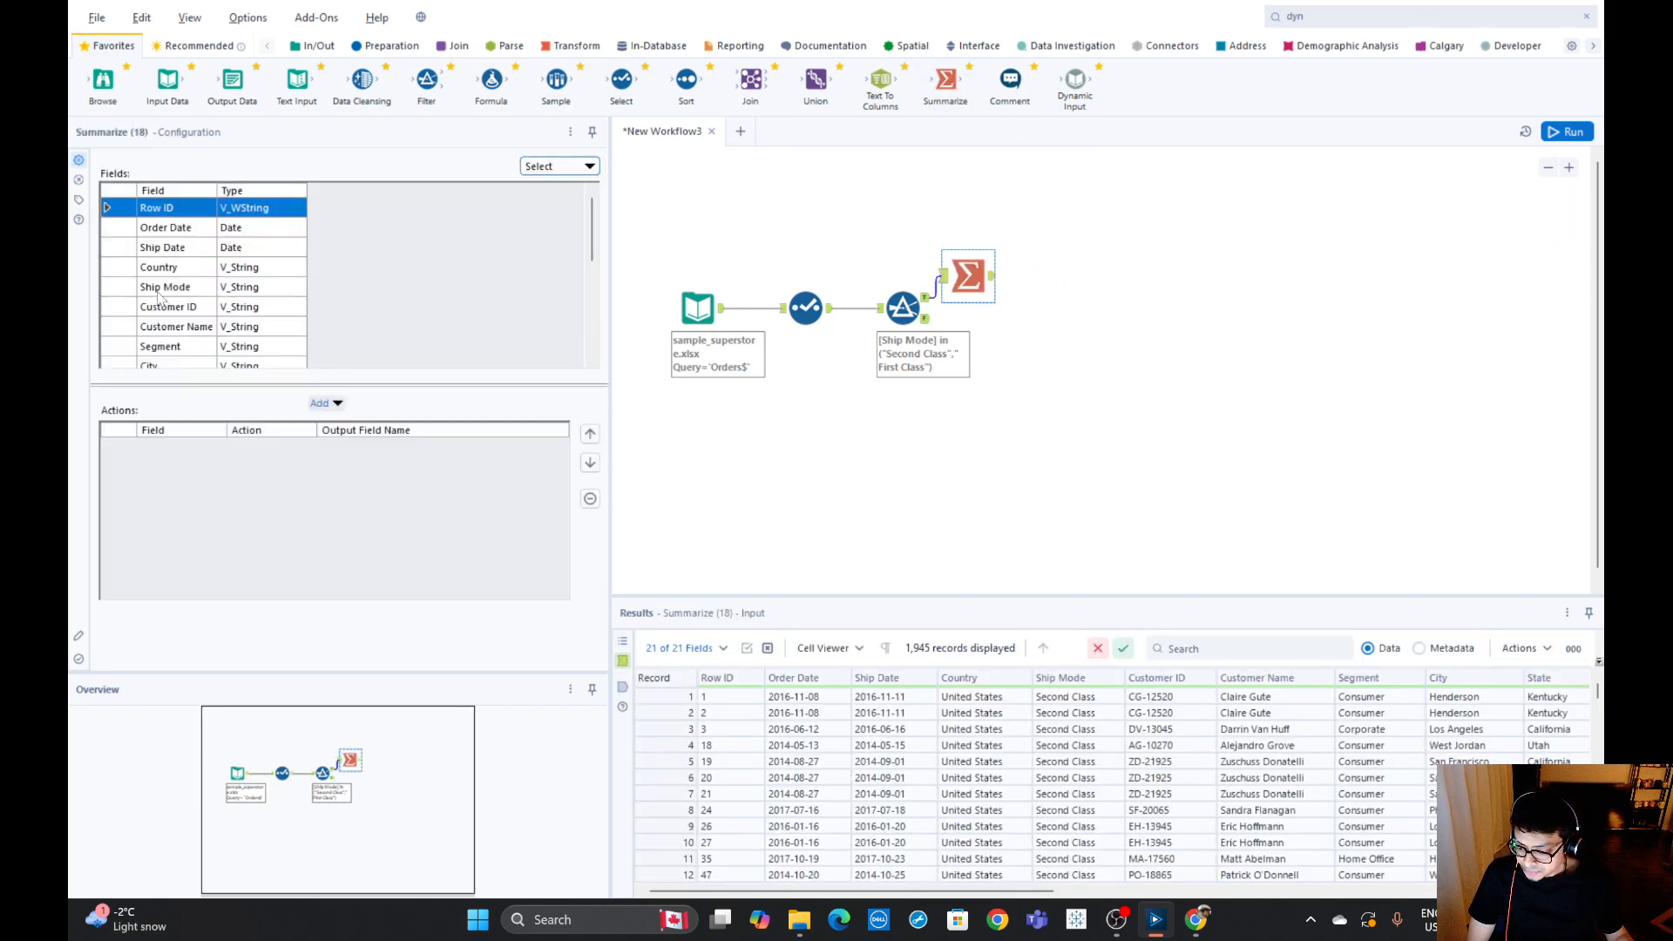
{"action": "scroll", "coordinate": [173, 254], "scroll_direction": "down", "scroll_amount": 1}
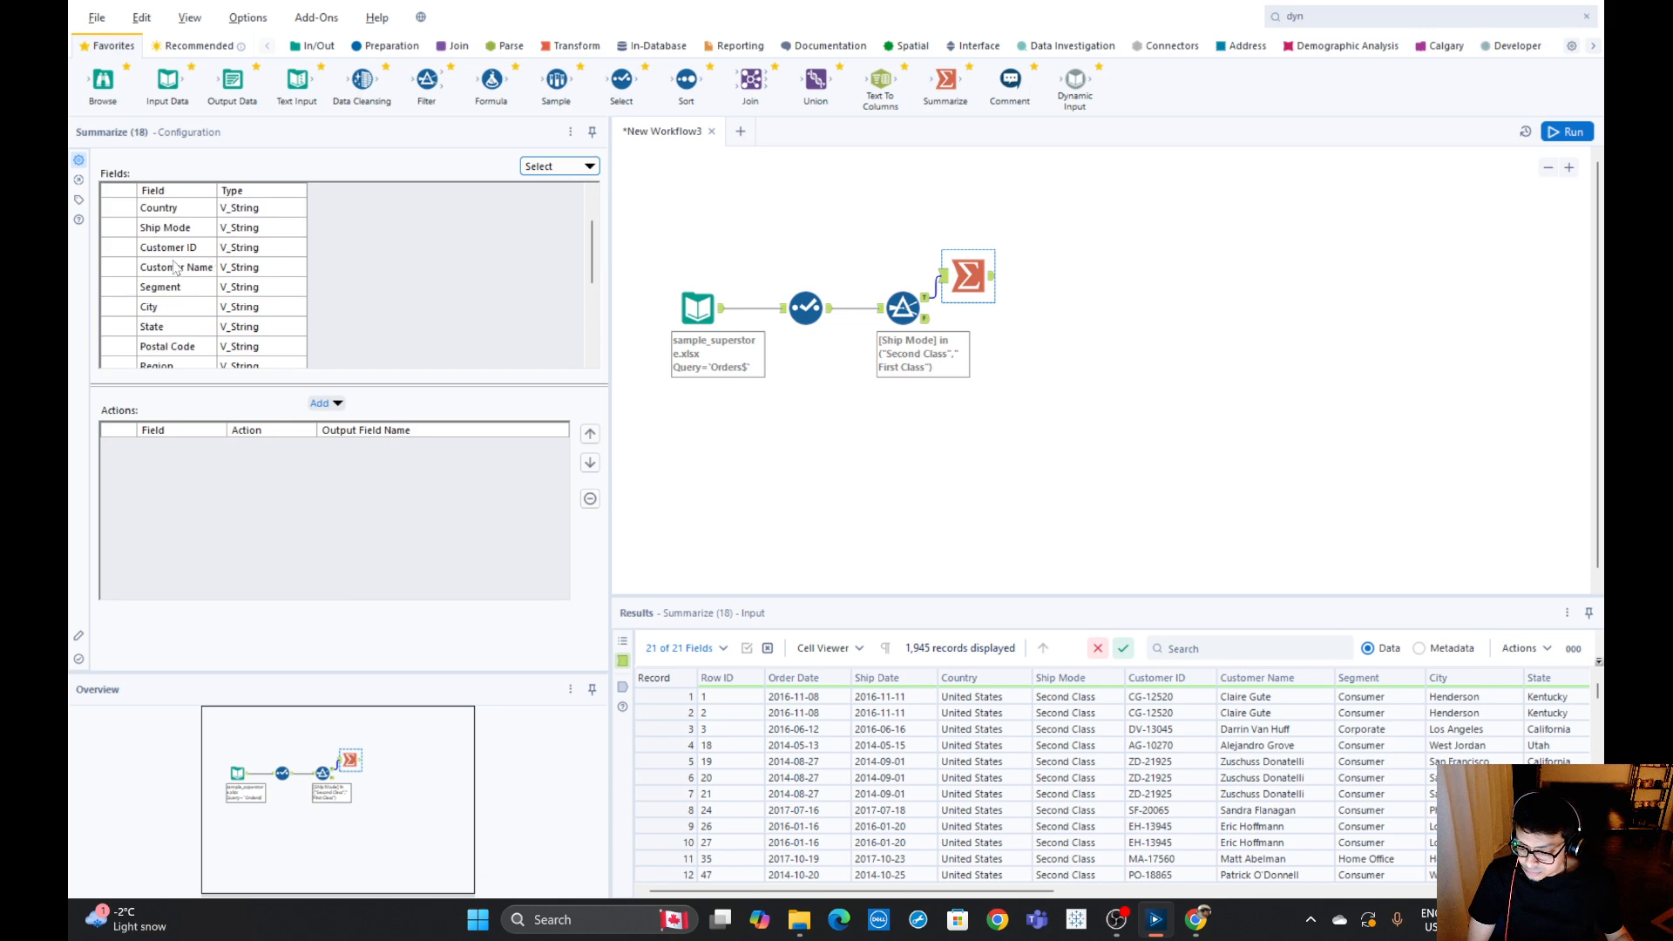
{"action": "left_click", "coordinate": [173, 230]}
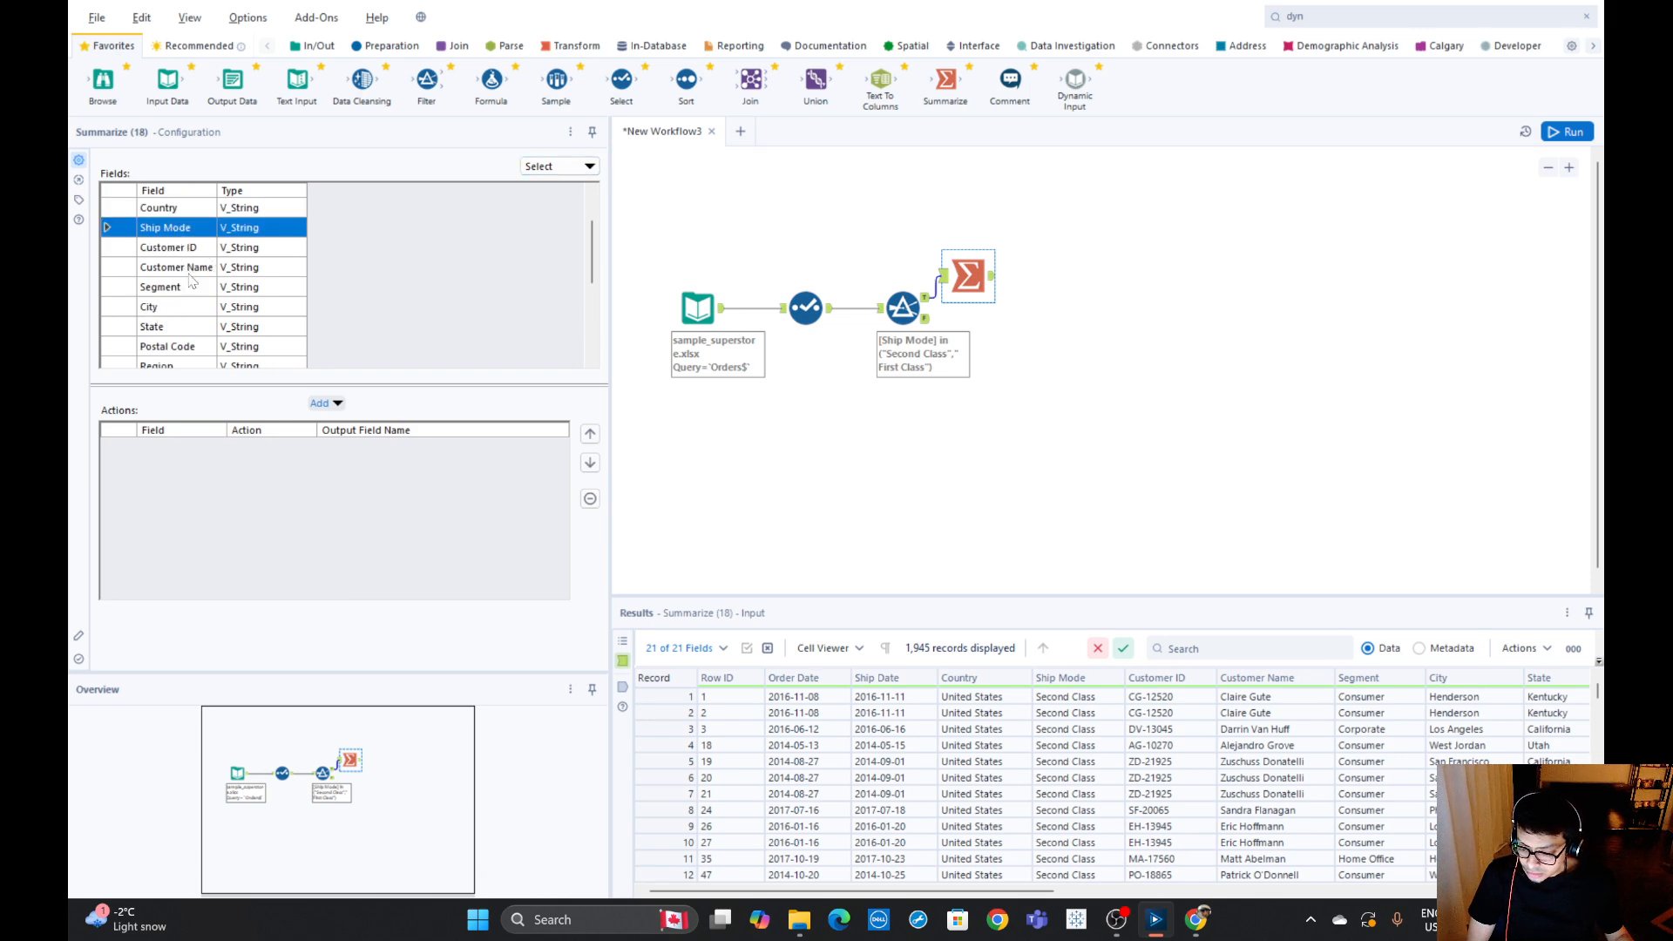
{"action": "left_click", "coordinate": [324, 404]}
{"action": "left_click", "coordinate": [427, 424]}
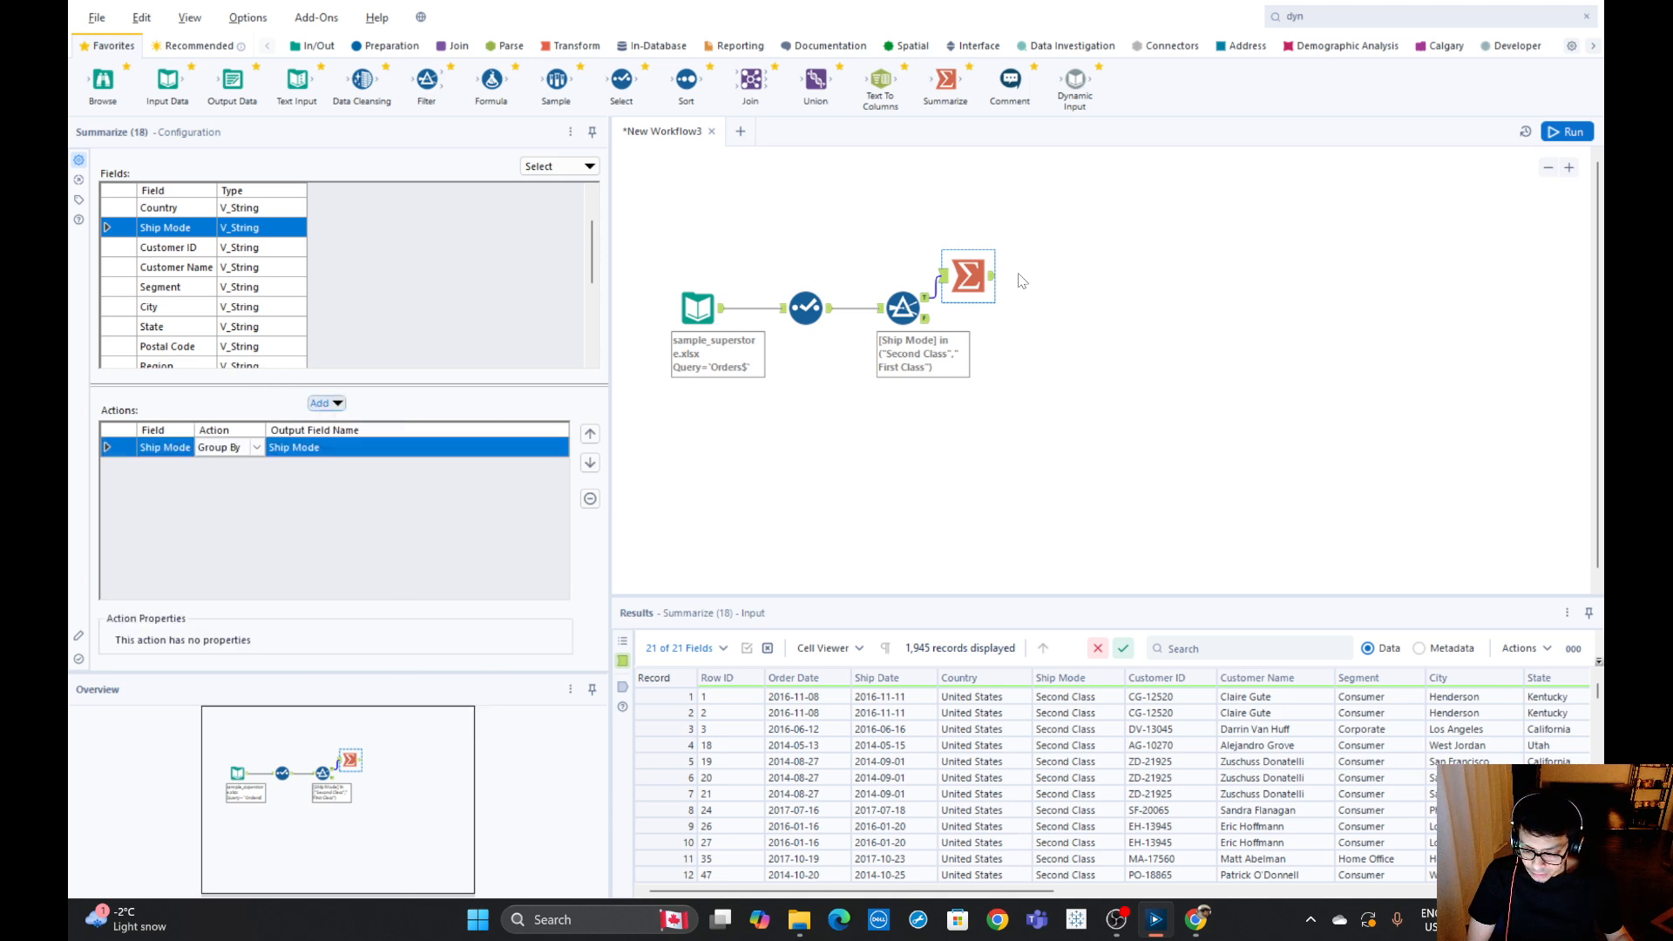
{"action": "left_click", "coordinate": [1566, 131]}
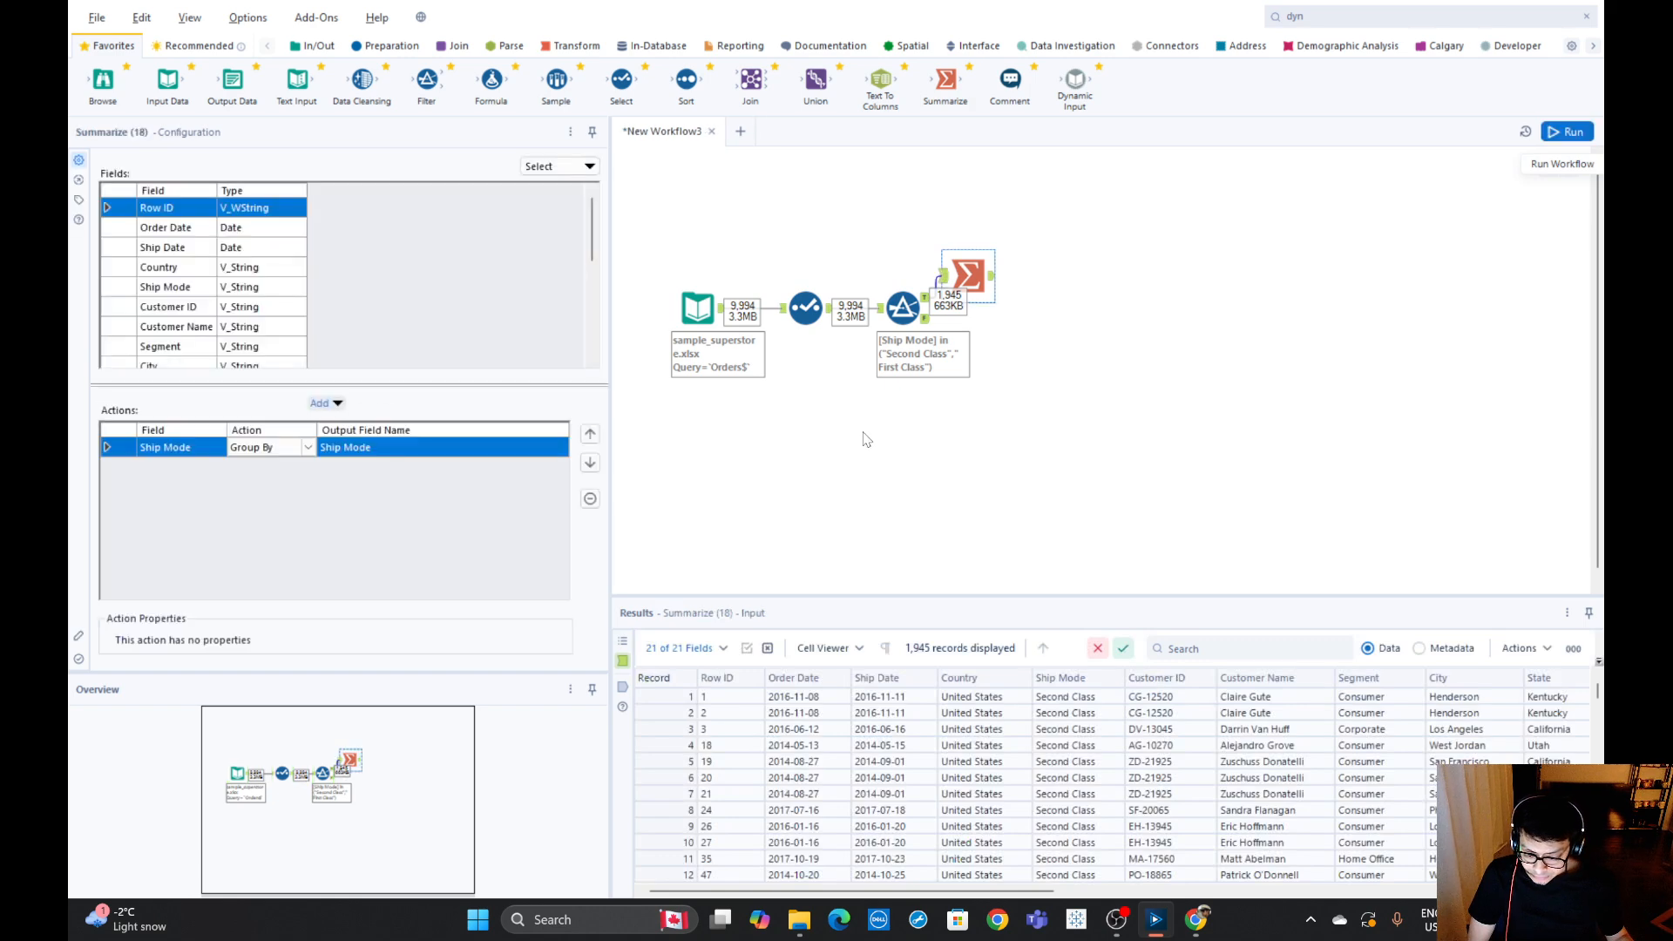
{"action": "left_click", "coordinate": [994, 287]}
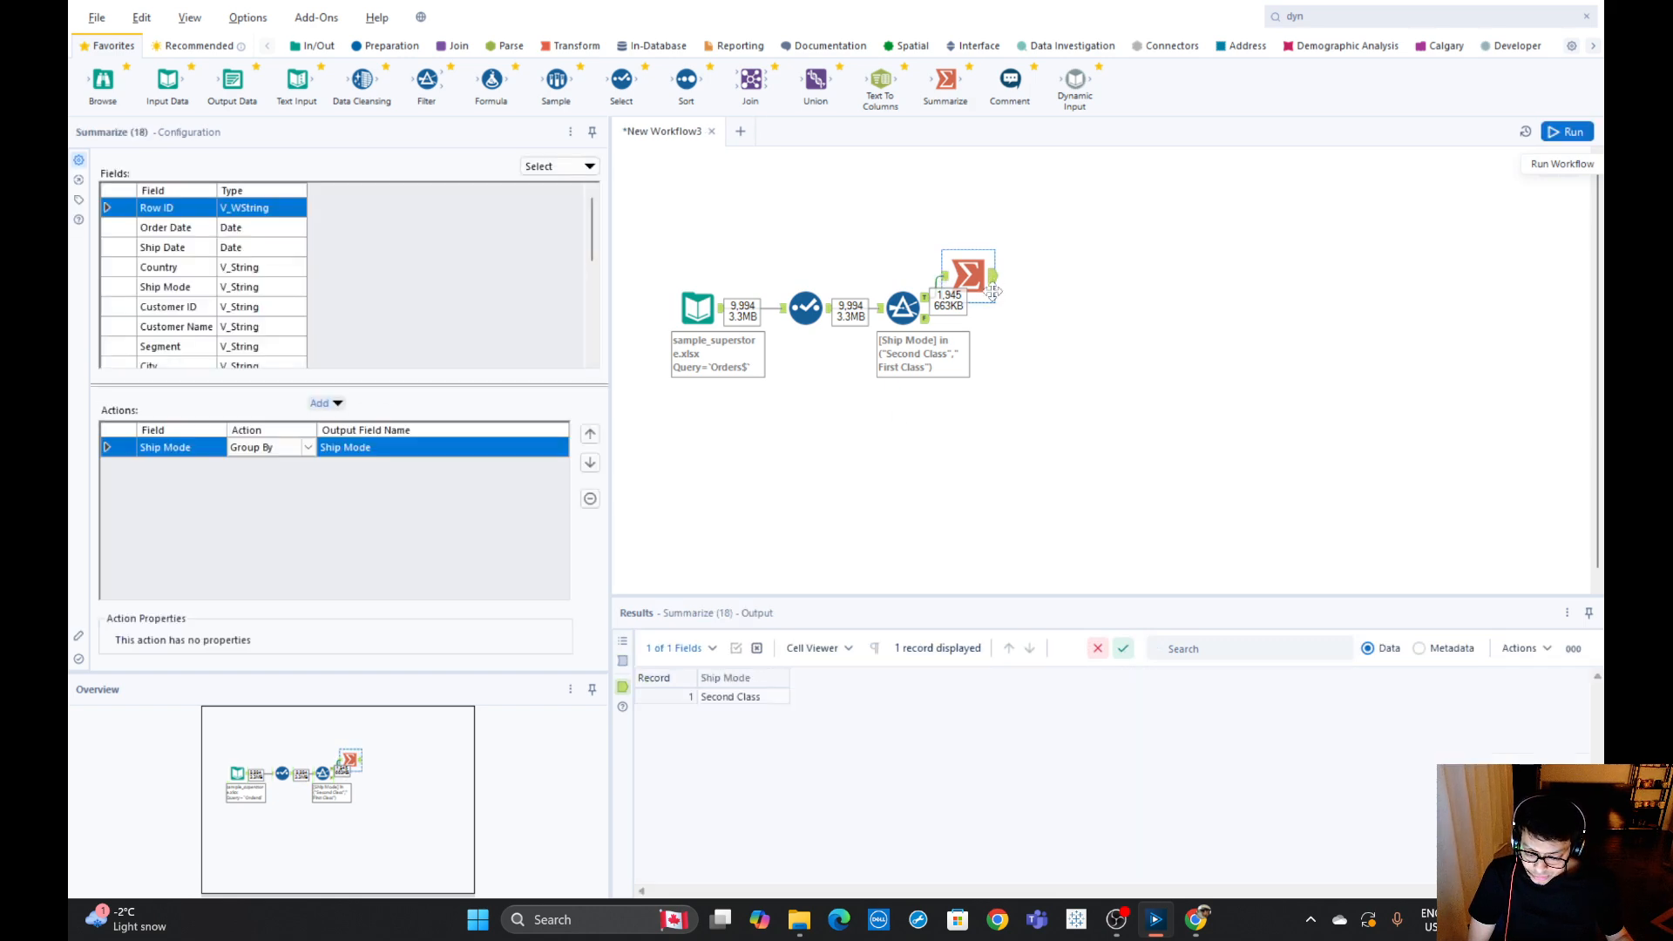
Remove the line break and extra space before First Class inside the quotes of the Filter's in list.
{"action": "left_click", "coordinate": [906, 310]}
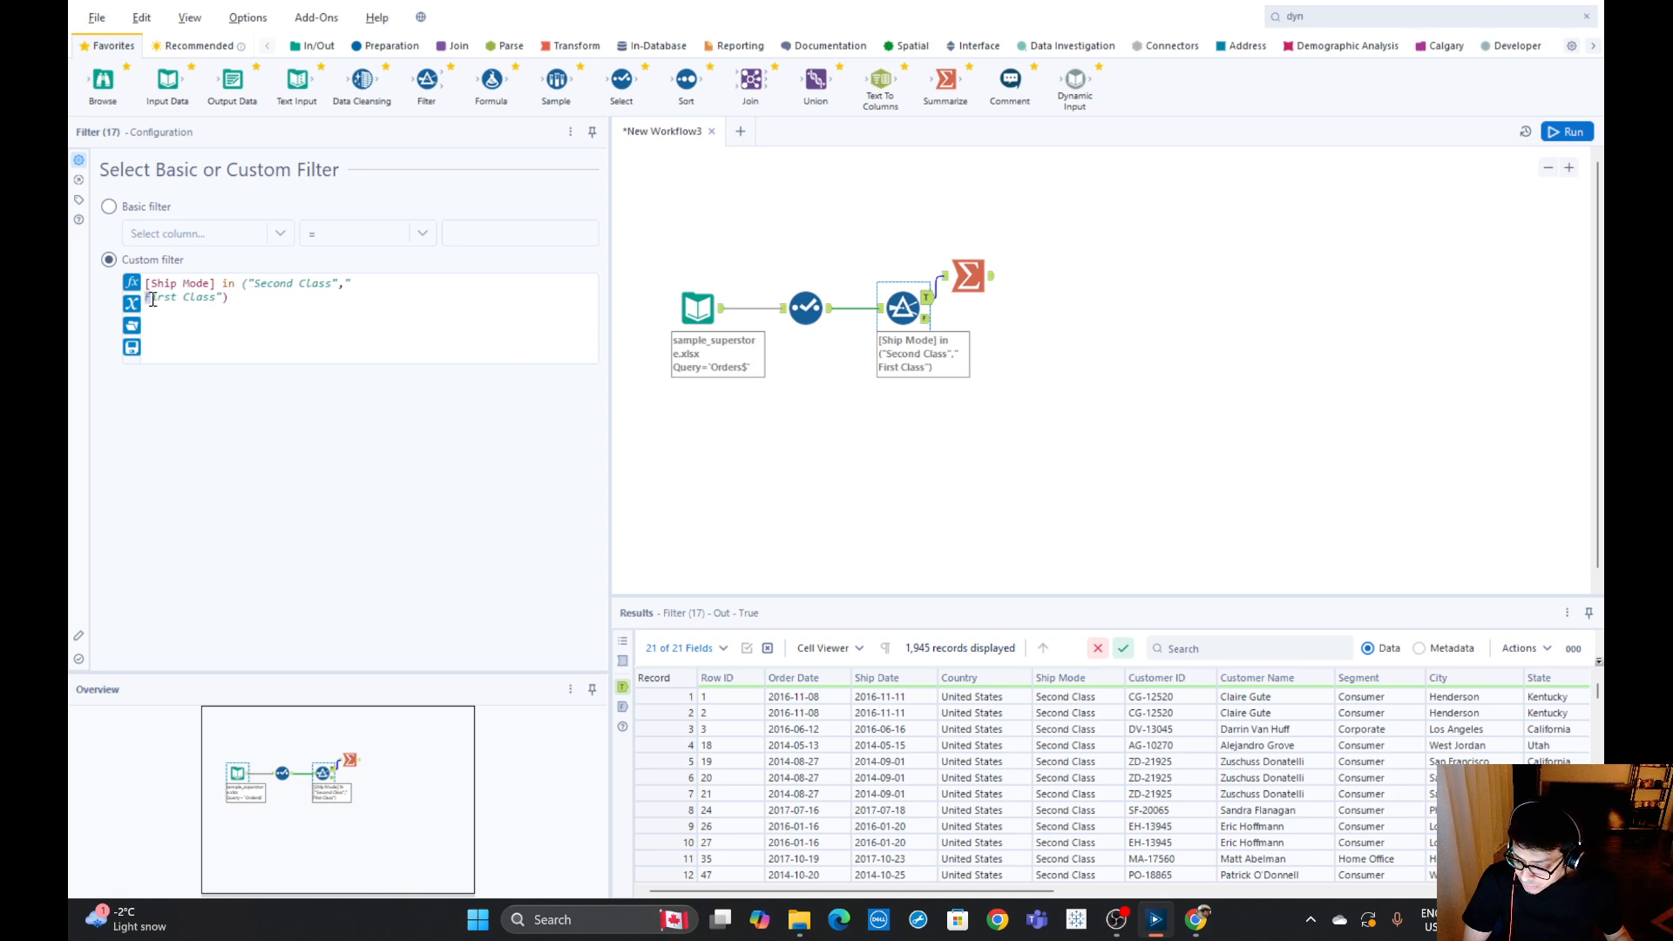
{"action": "left_click_drag", "start_coordinate": [151, 299], "coordinate": [217, 299]}
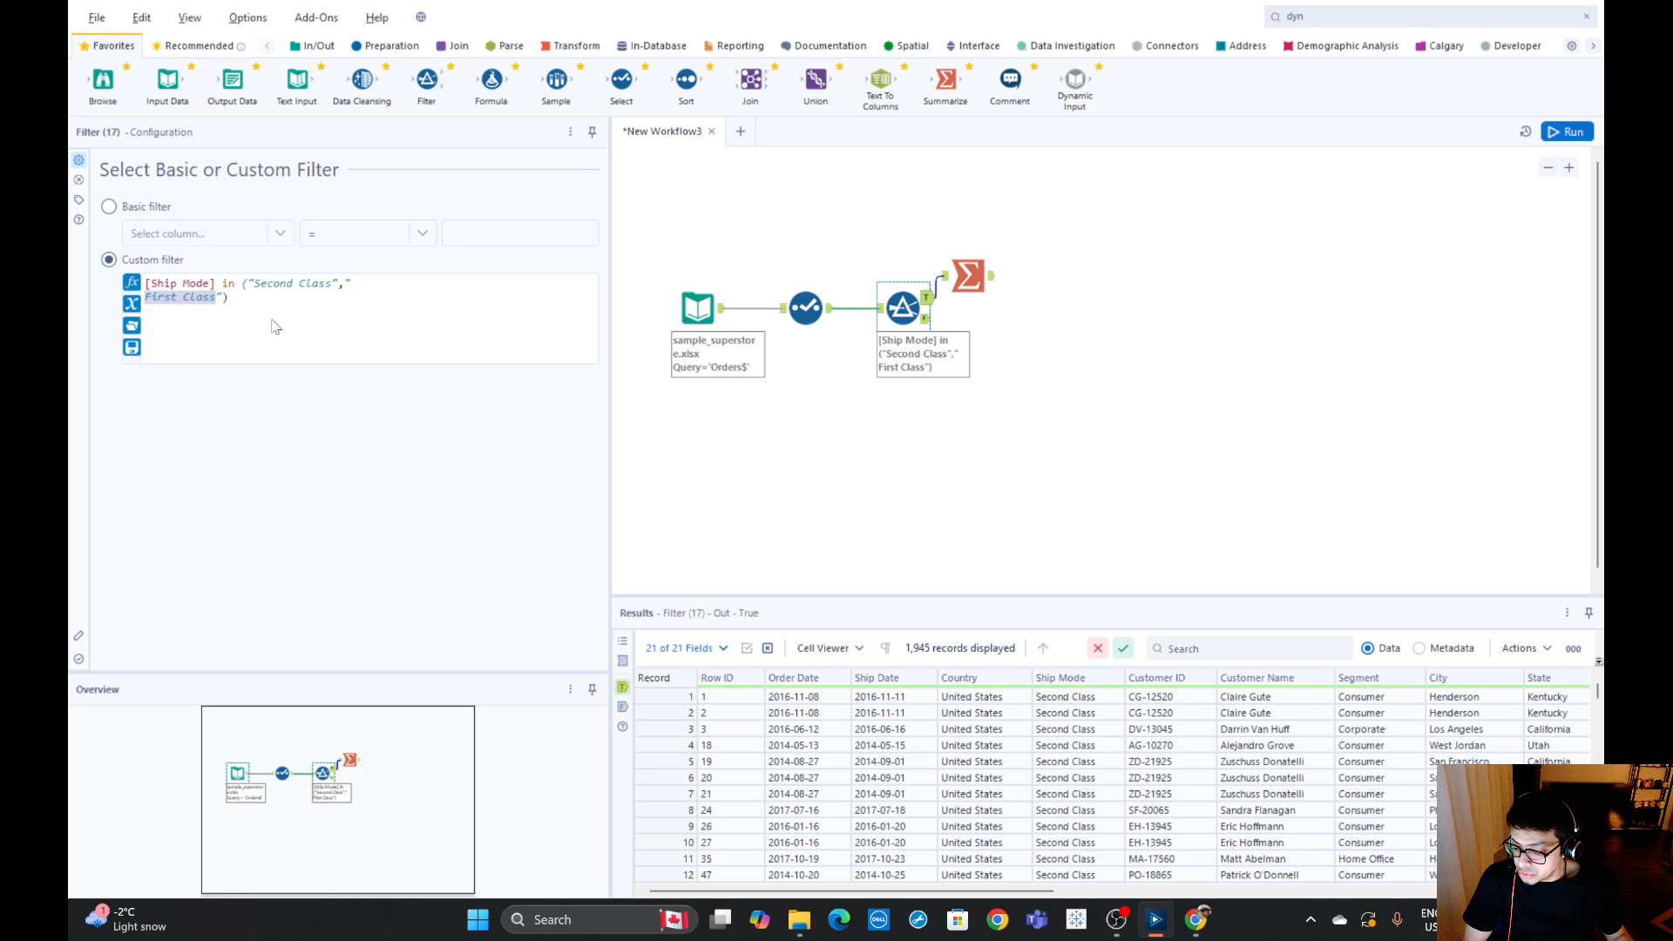
{"action": "left_click", "coordinate": [353, 287]}
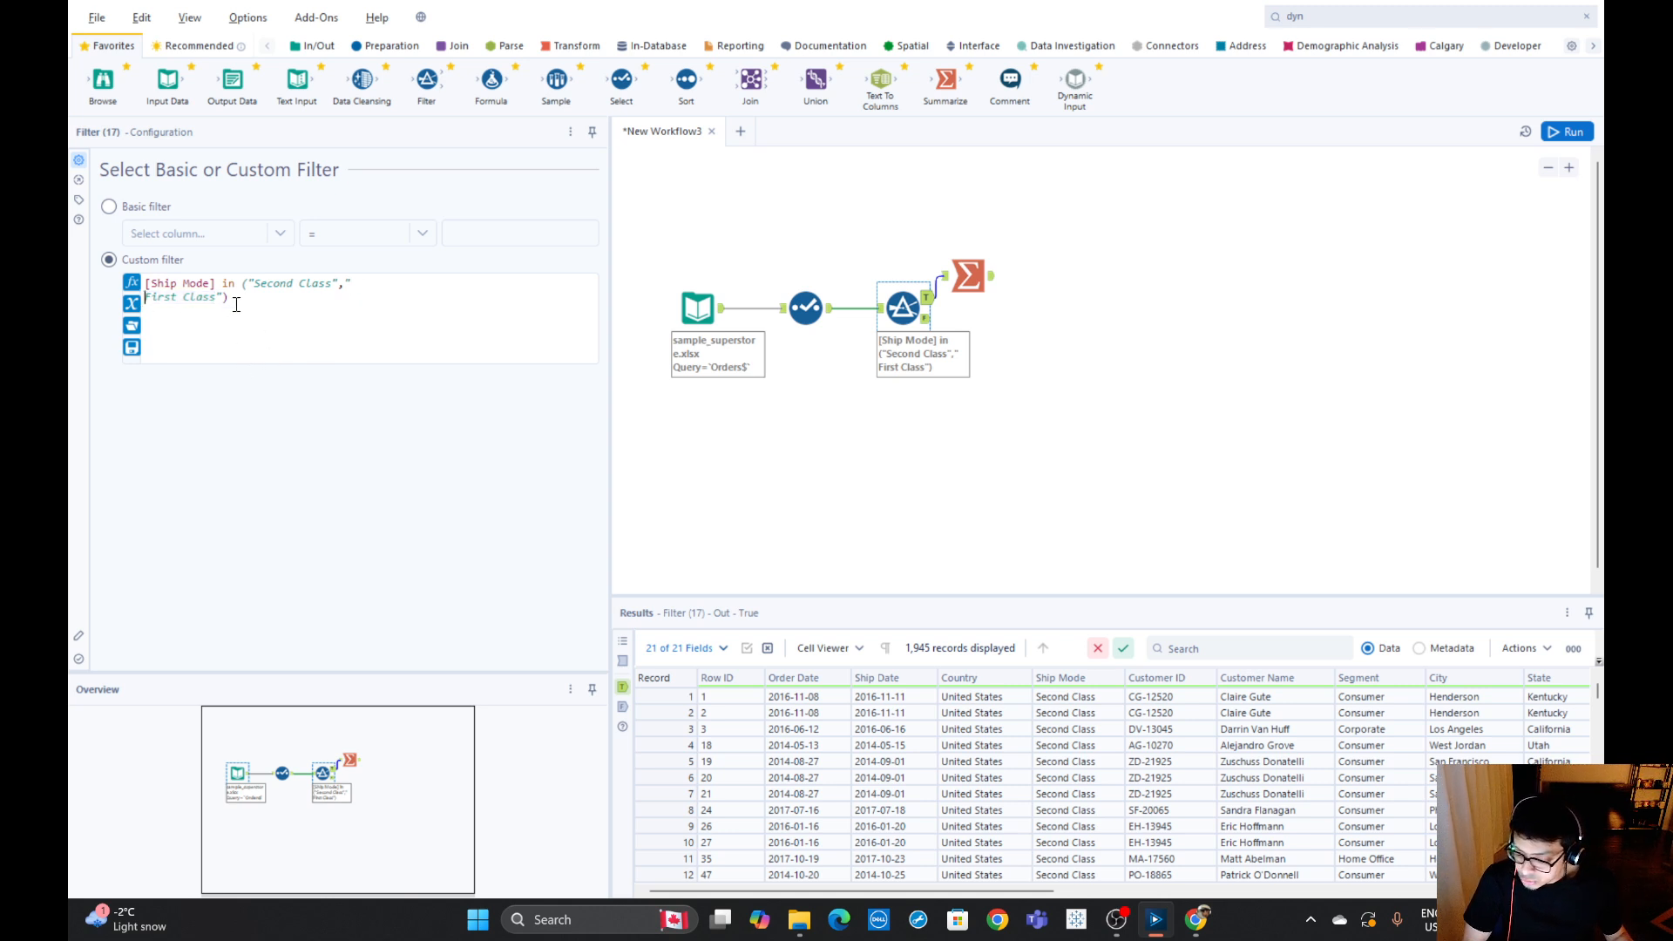
{"action": "key", "text": "Delete"}
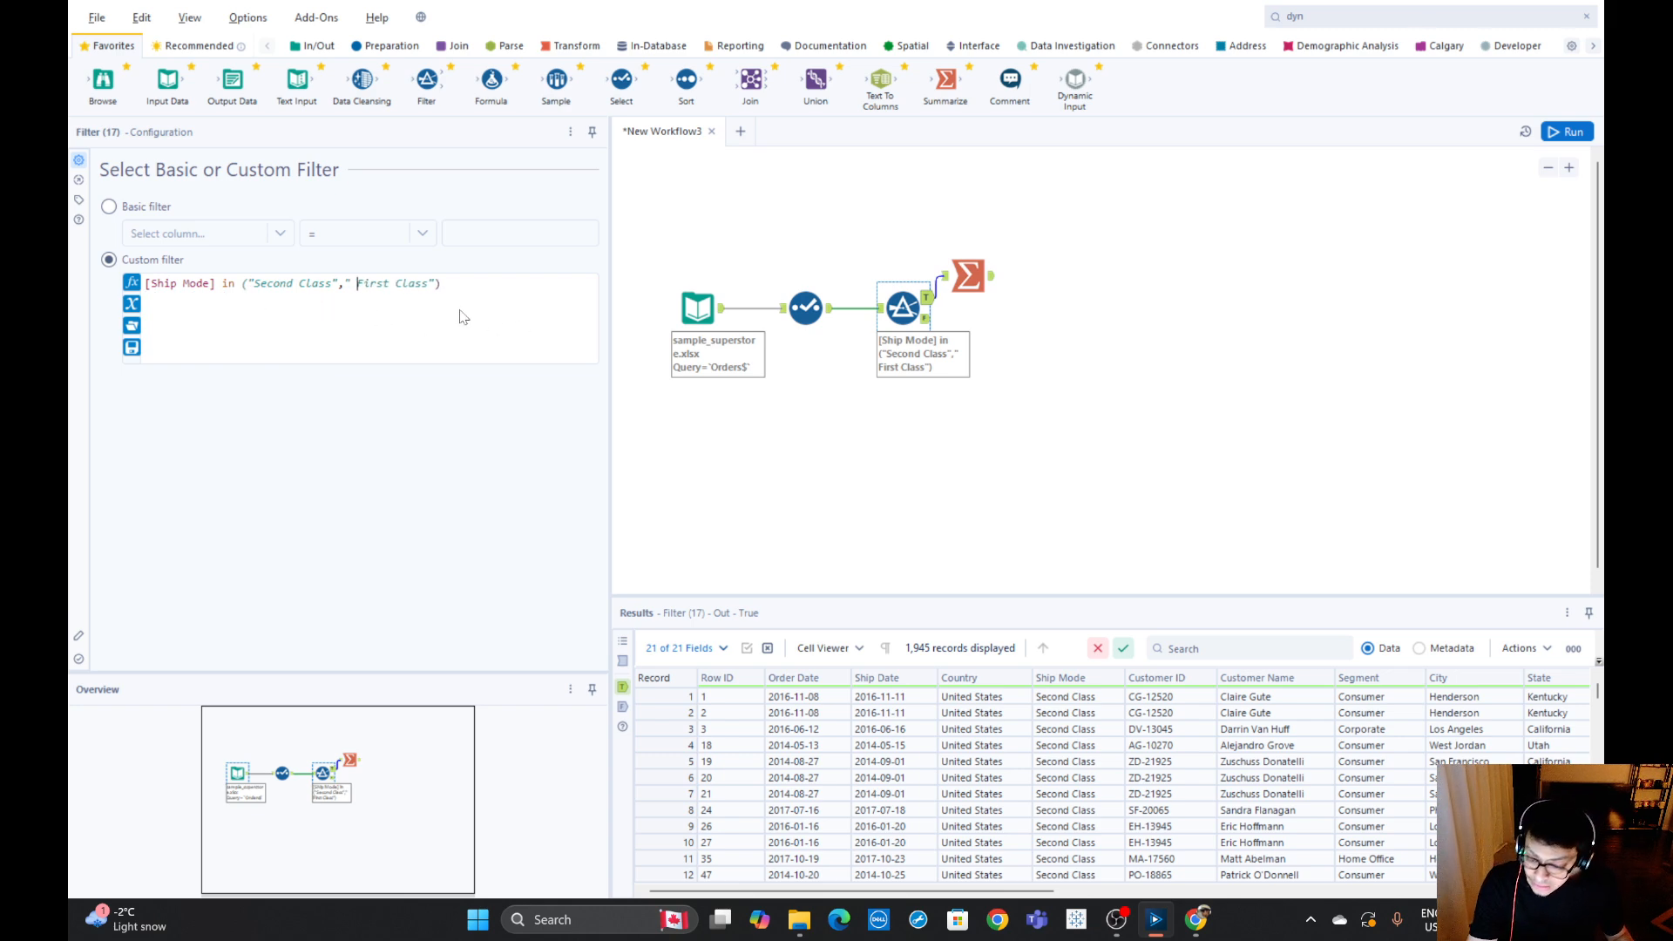
{"action": "left_click_drag", "start_coordinate": [356, 286], "coordinate": [424, 286]}
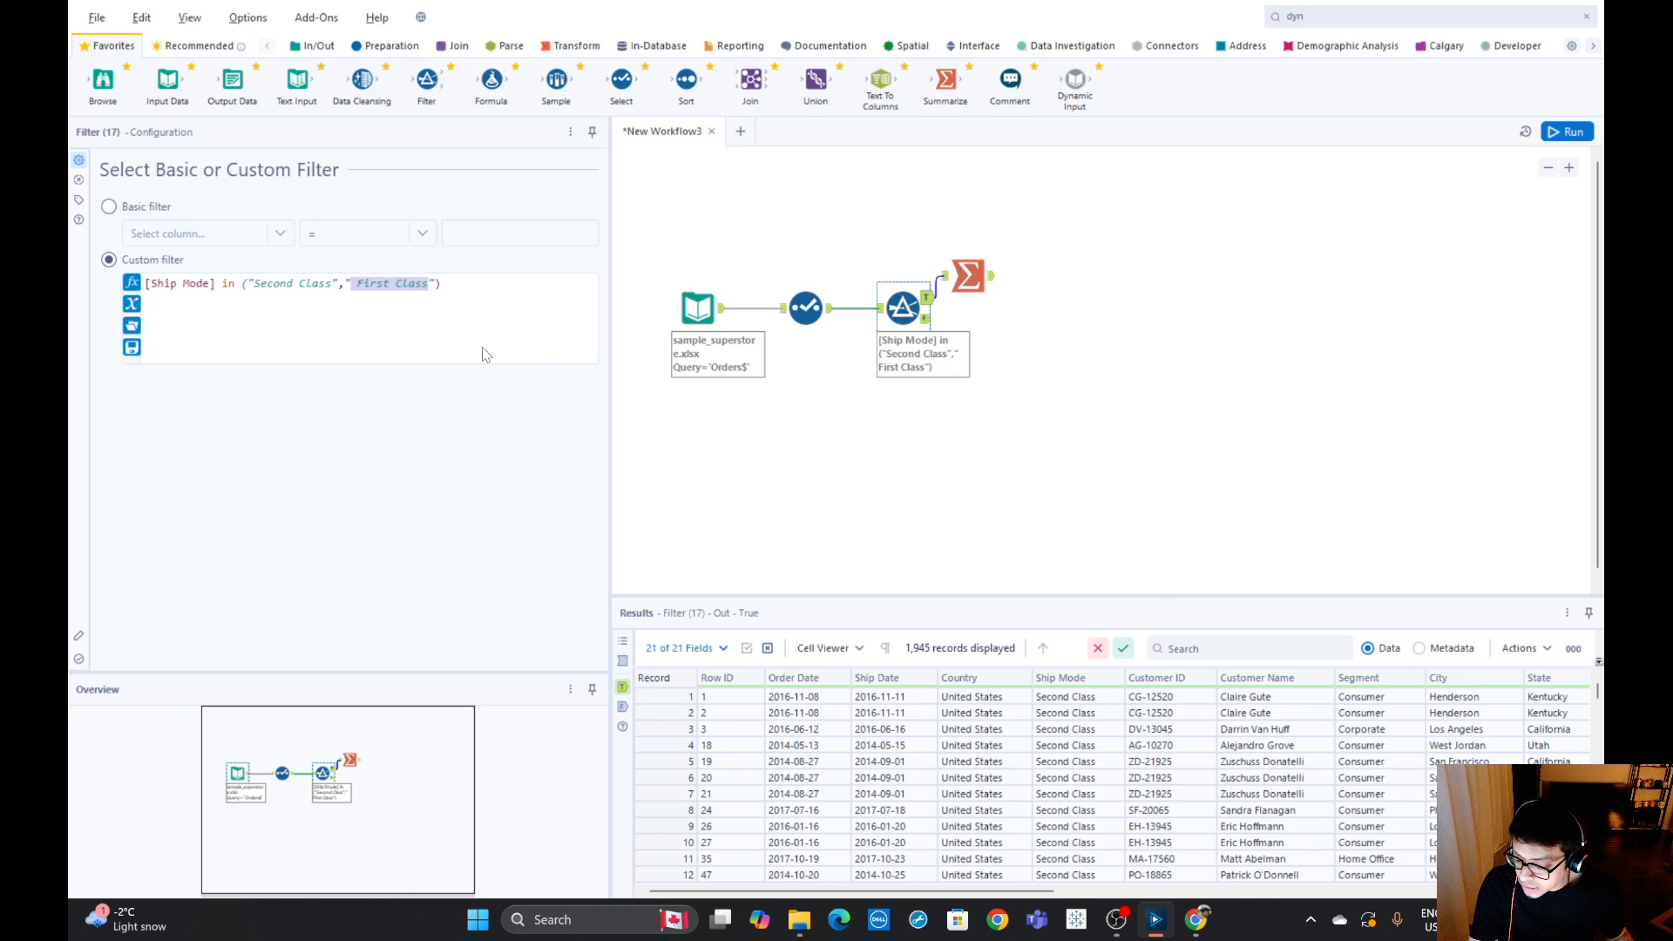
{"action": "left_click", "coordinate": [359, 284]}
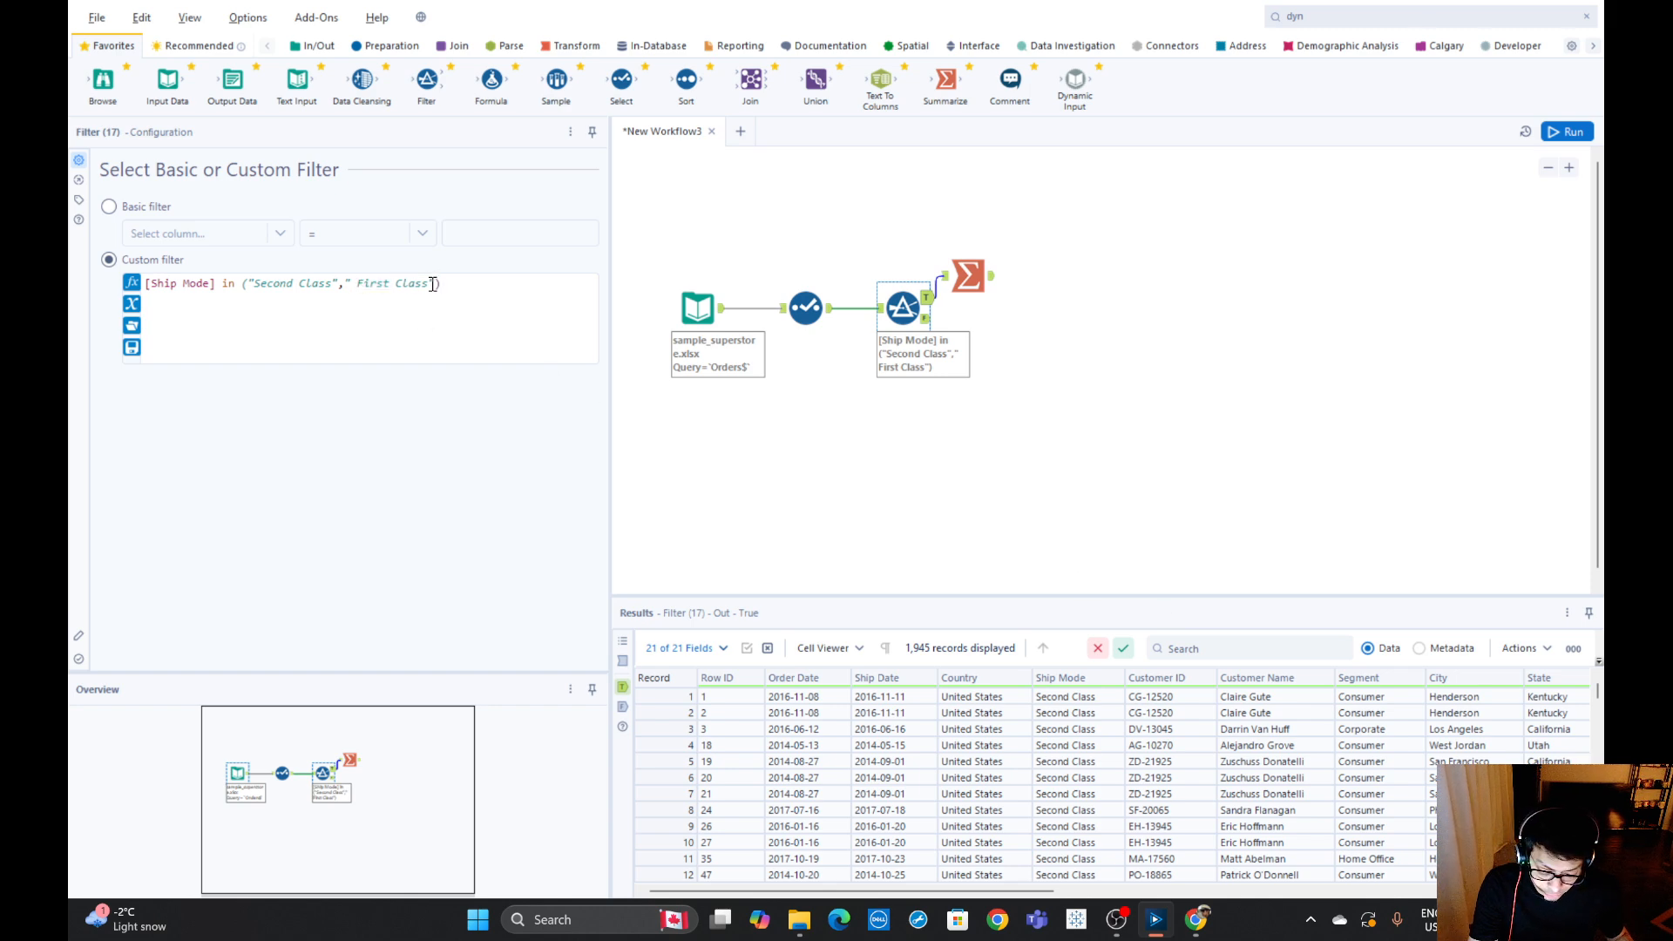
{"action": "key", "text": "BackSpace"}
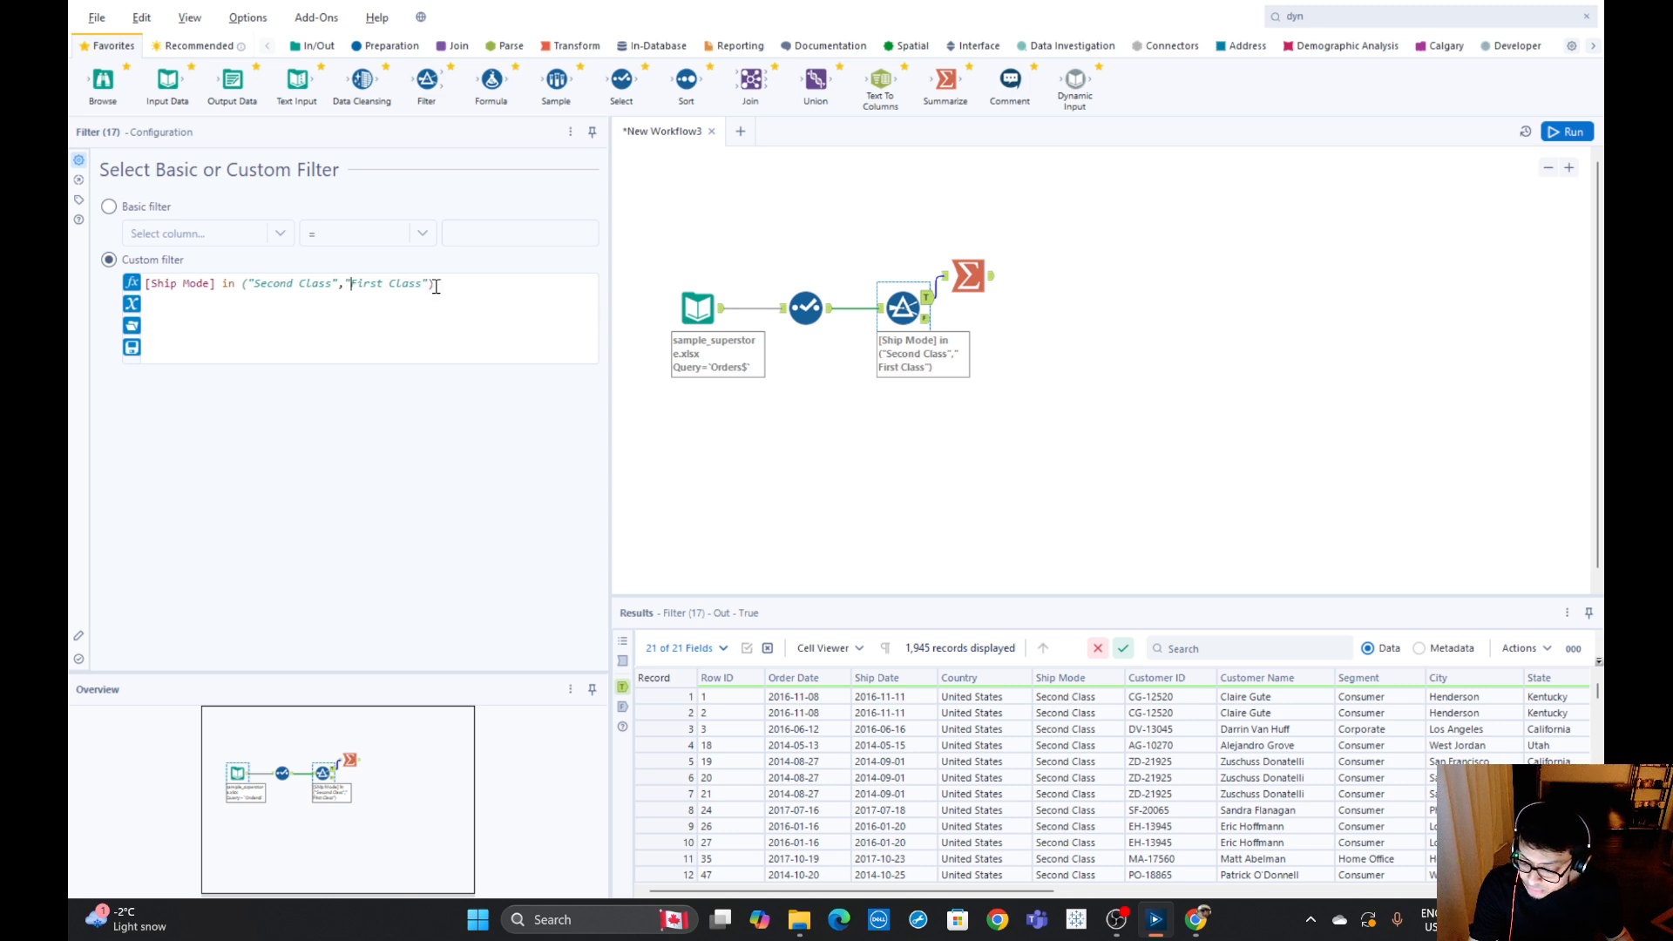
Run the workflow and compare the Summarize output's ship modes with the Filter's in expression.
{"action": "left_click", "coordinate": [1568, 131]}
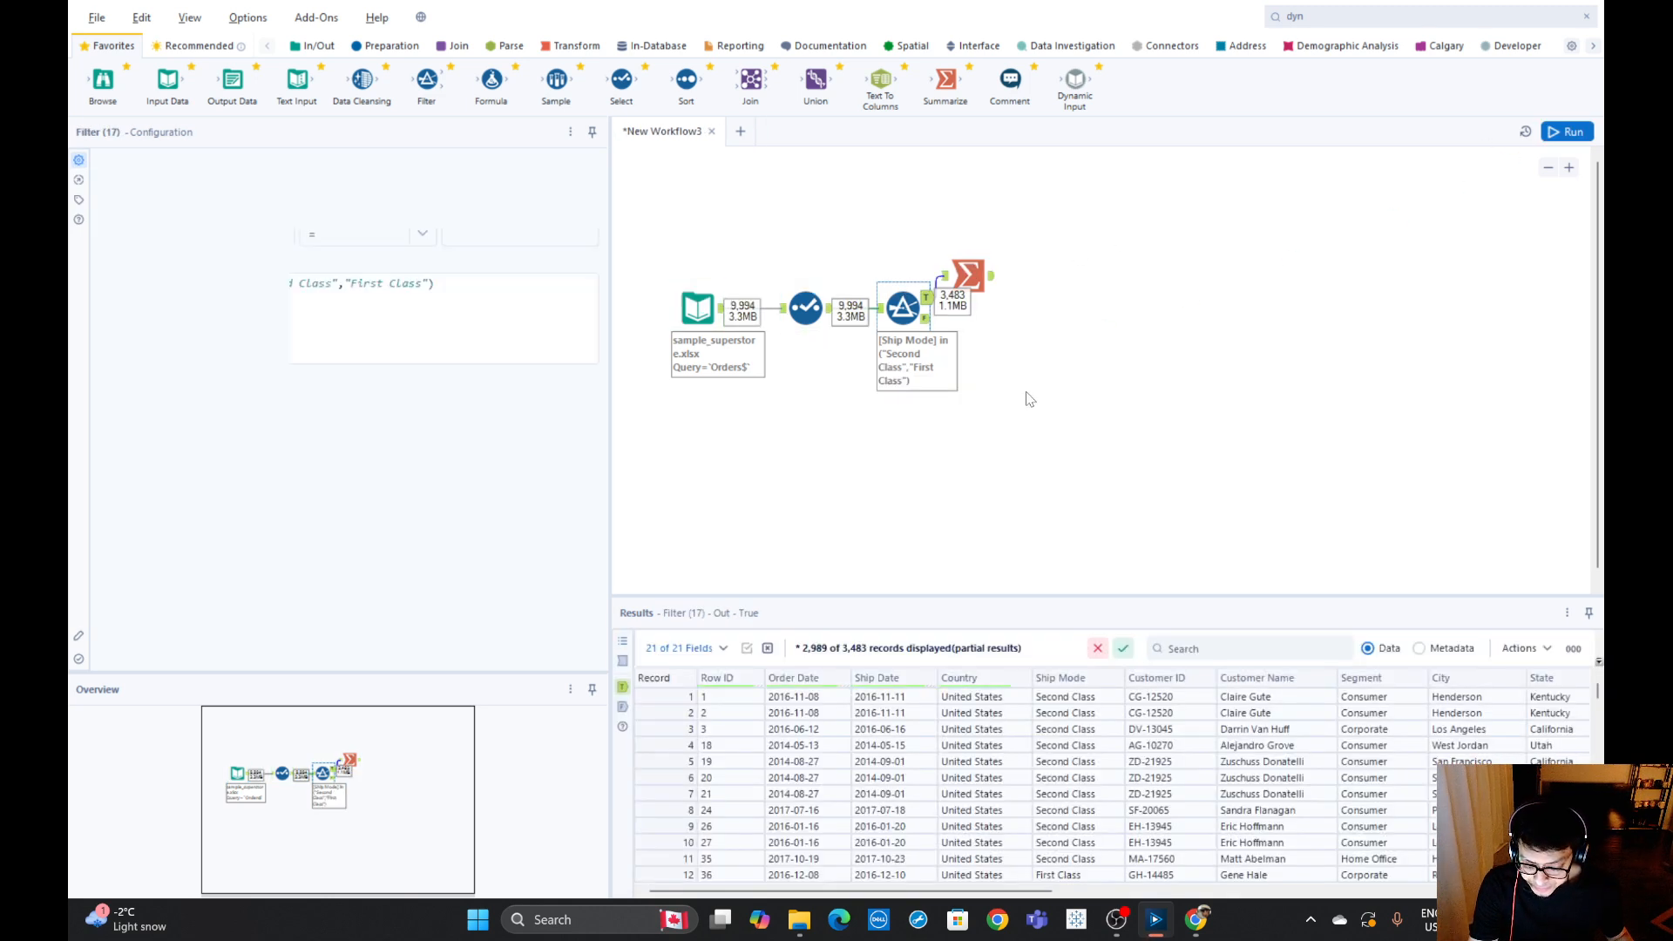
{"action": "left_click", "coordinate": [967, 276]}
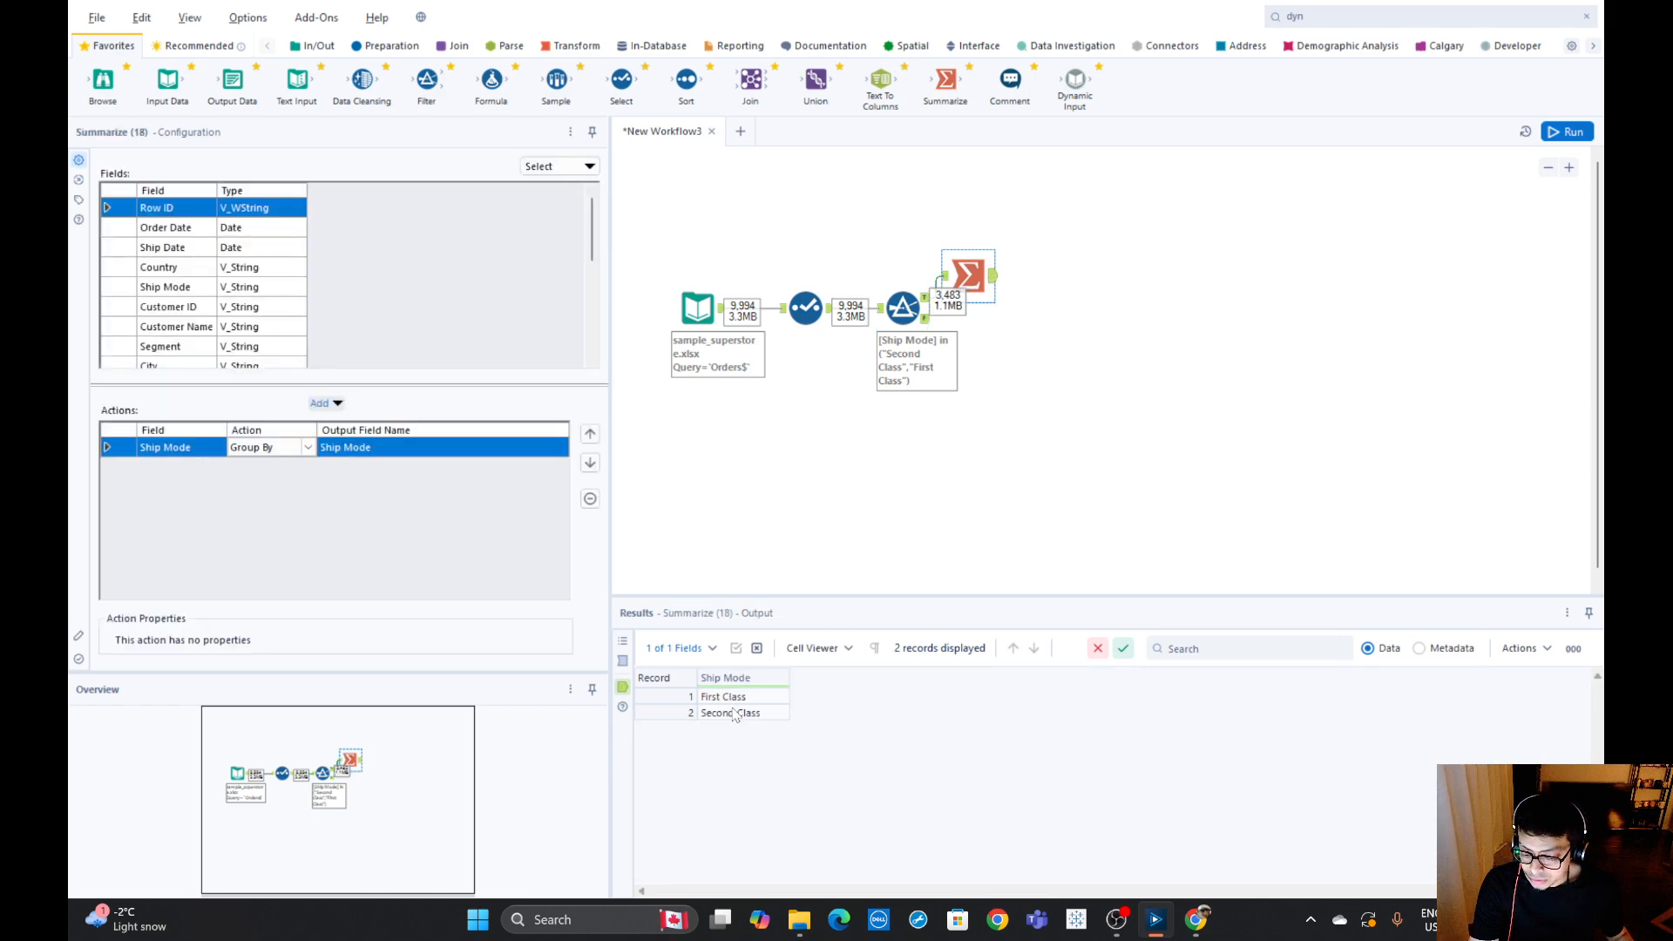
{"action": "left_click", "coordinate": [903, 309]}
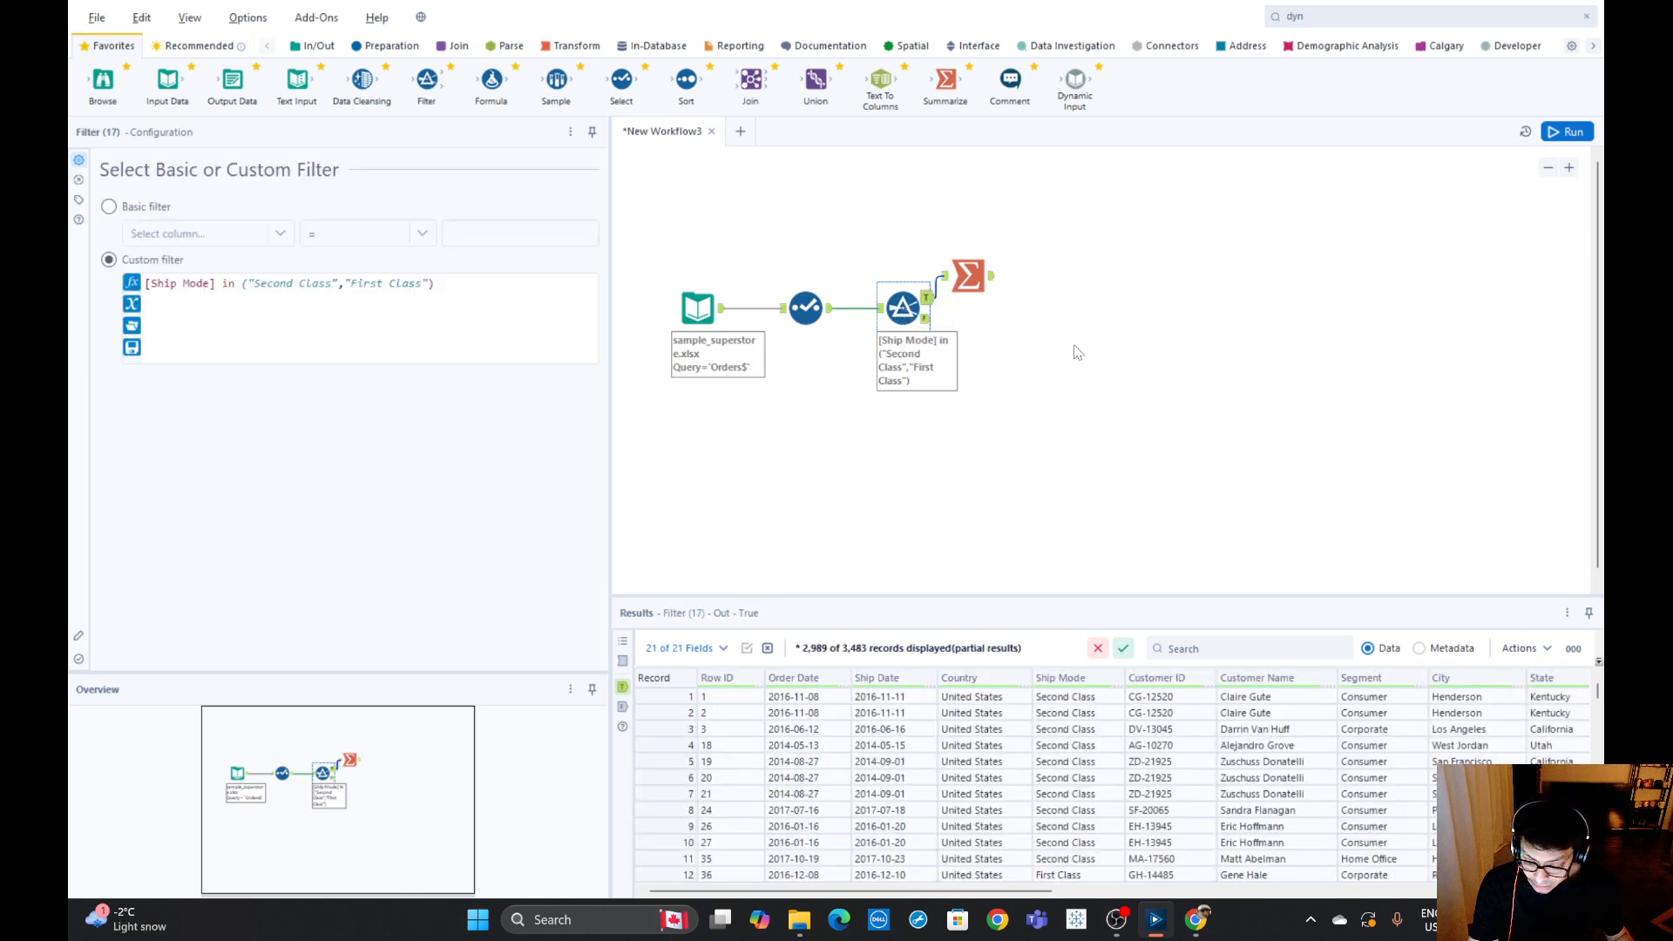
{"action": "left_click_drag", "start_coordinate": [449, 280], "coordinate": [146, 282]}
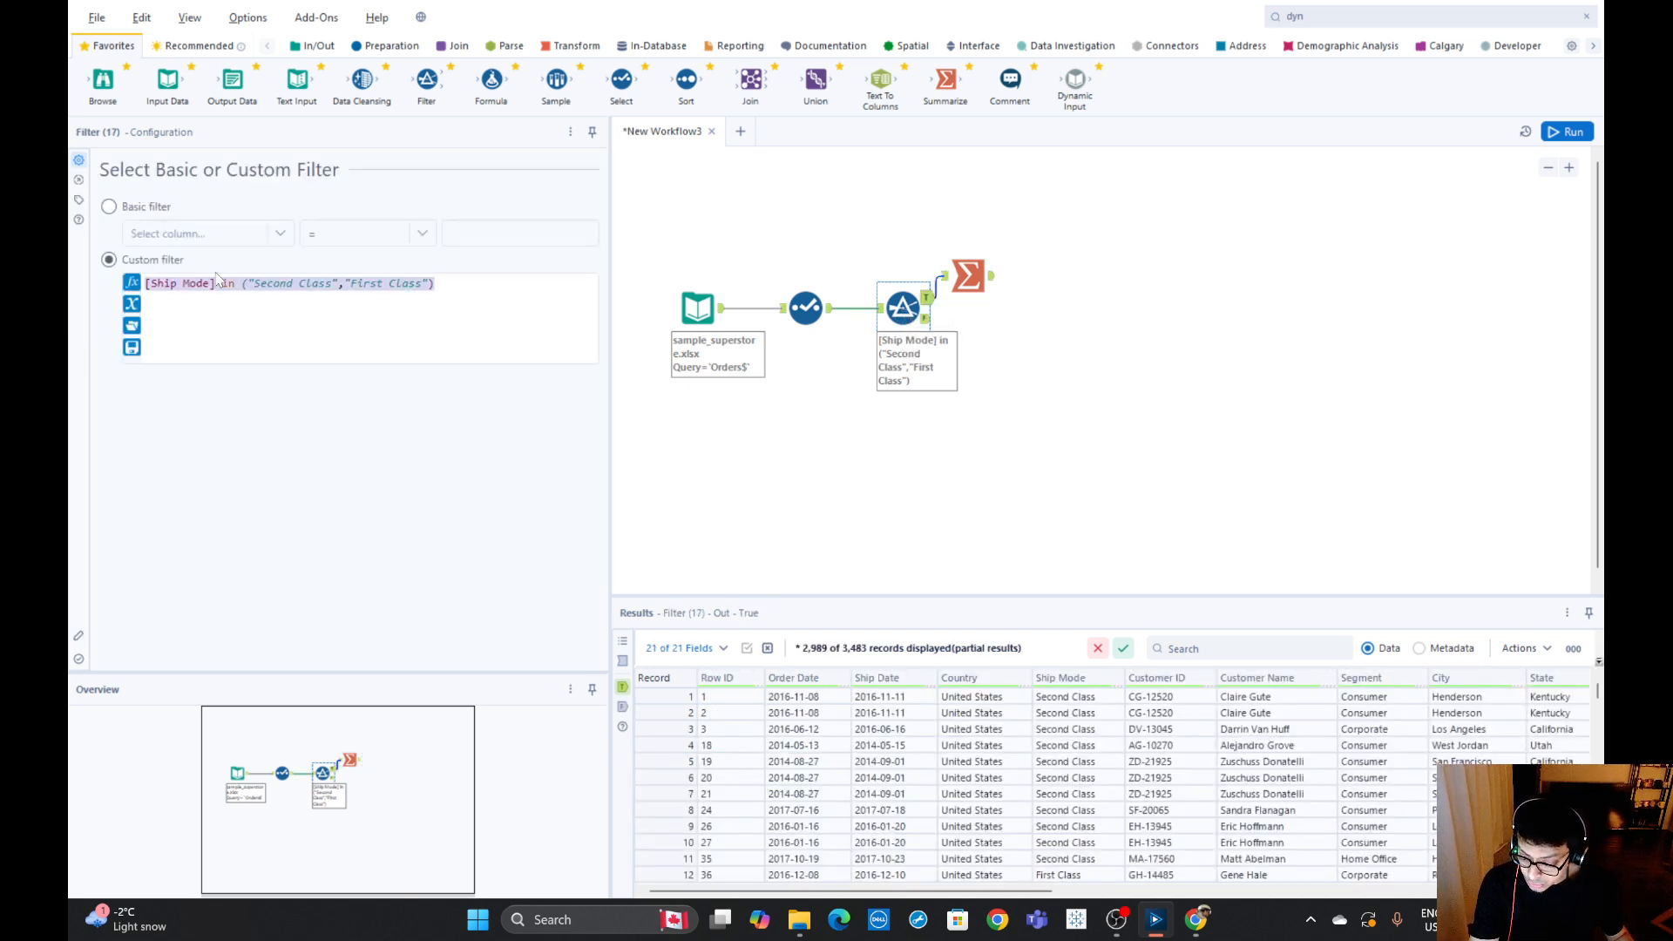
{"action": "left_click", "coordinate": [346, 288]}
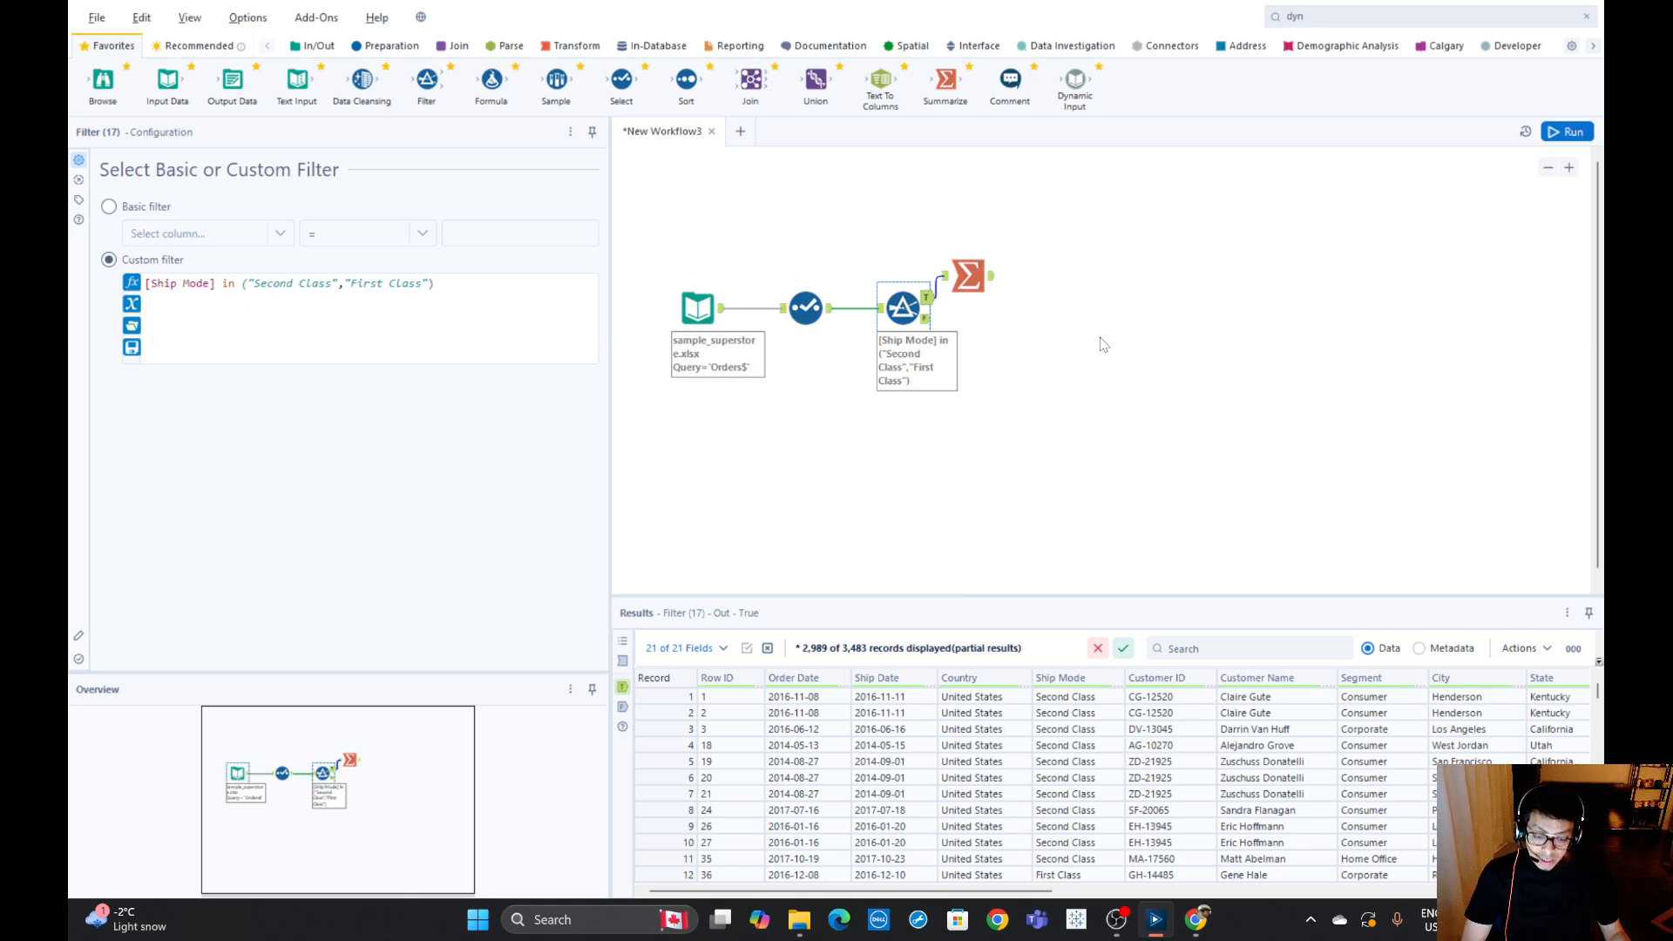
Move the Summarize tool farther from the Filter and connect a second Filter tool to the first Filter's True output.
{"action": "left_click", "coordinate": [994, 312]}
{"action": "left_click_drag", "start_coordinate": [994, 312], "coordinate": [1081, 281]}
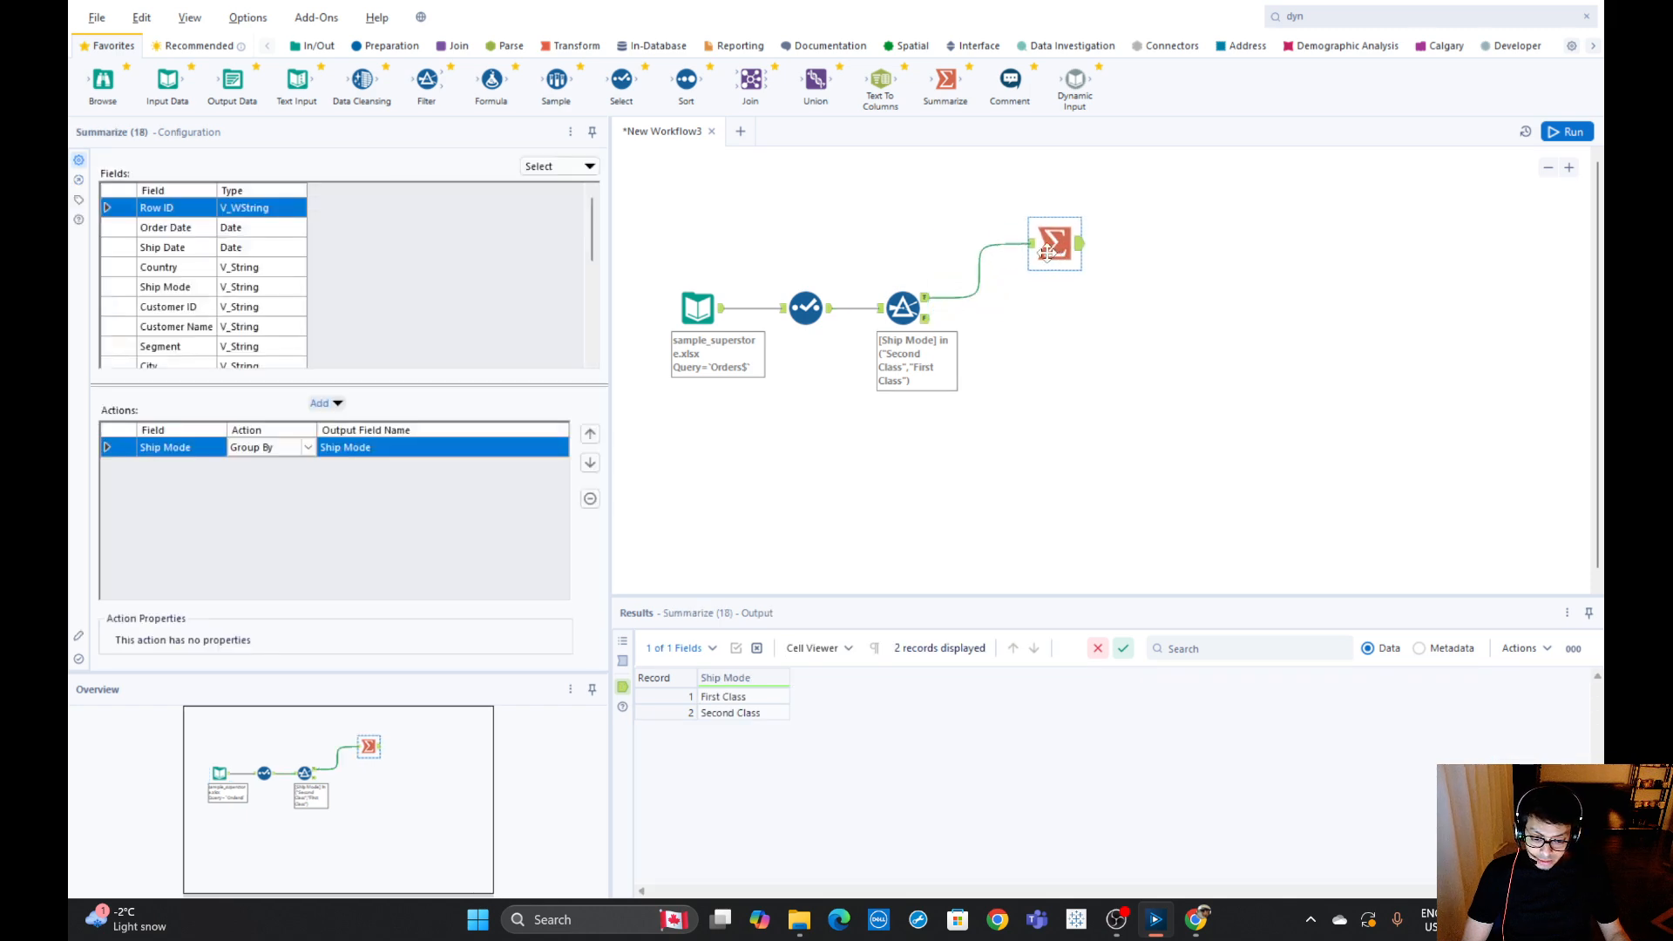
{"action": "left_click_drag", "start_coordinate": [426, 80], "coordinate": [1060, 328]}
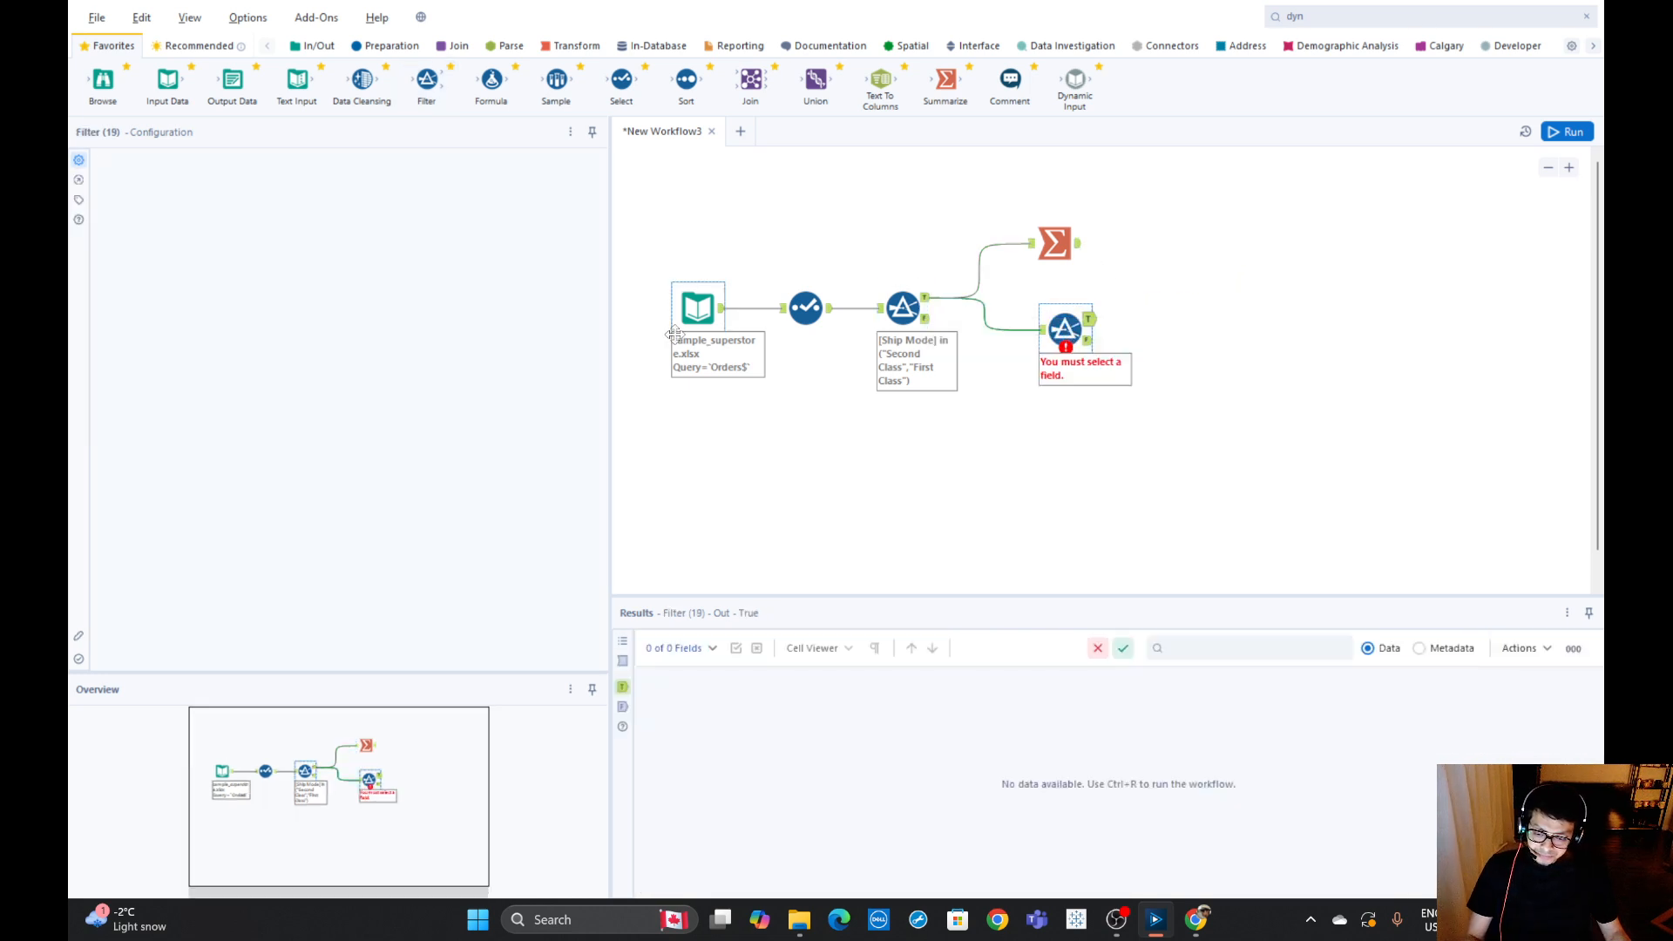
Choose Category as the basic filter column of the second Filter tool.
{"action": "left_click", "coordinate": [180, 241]}
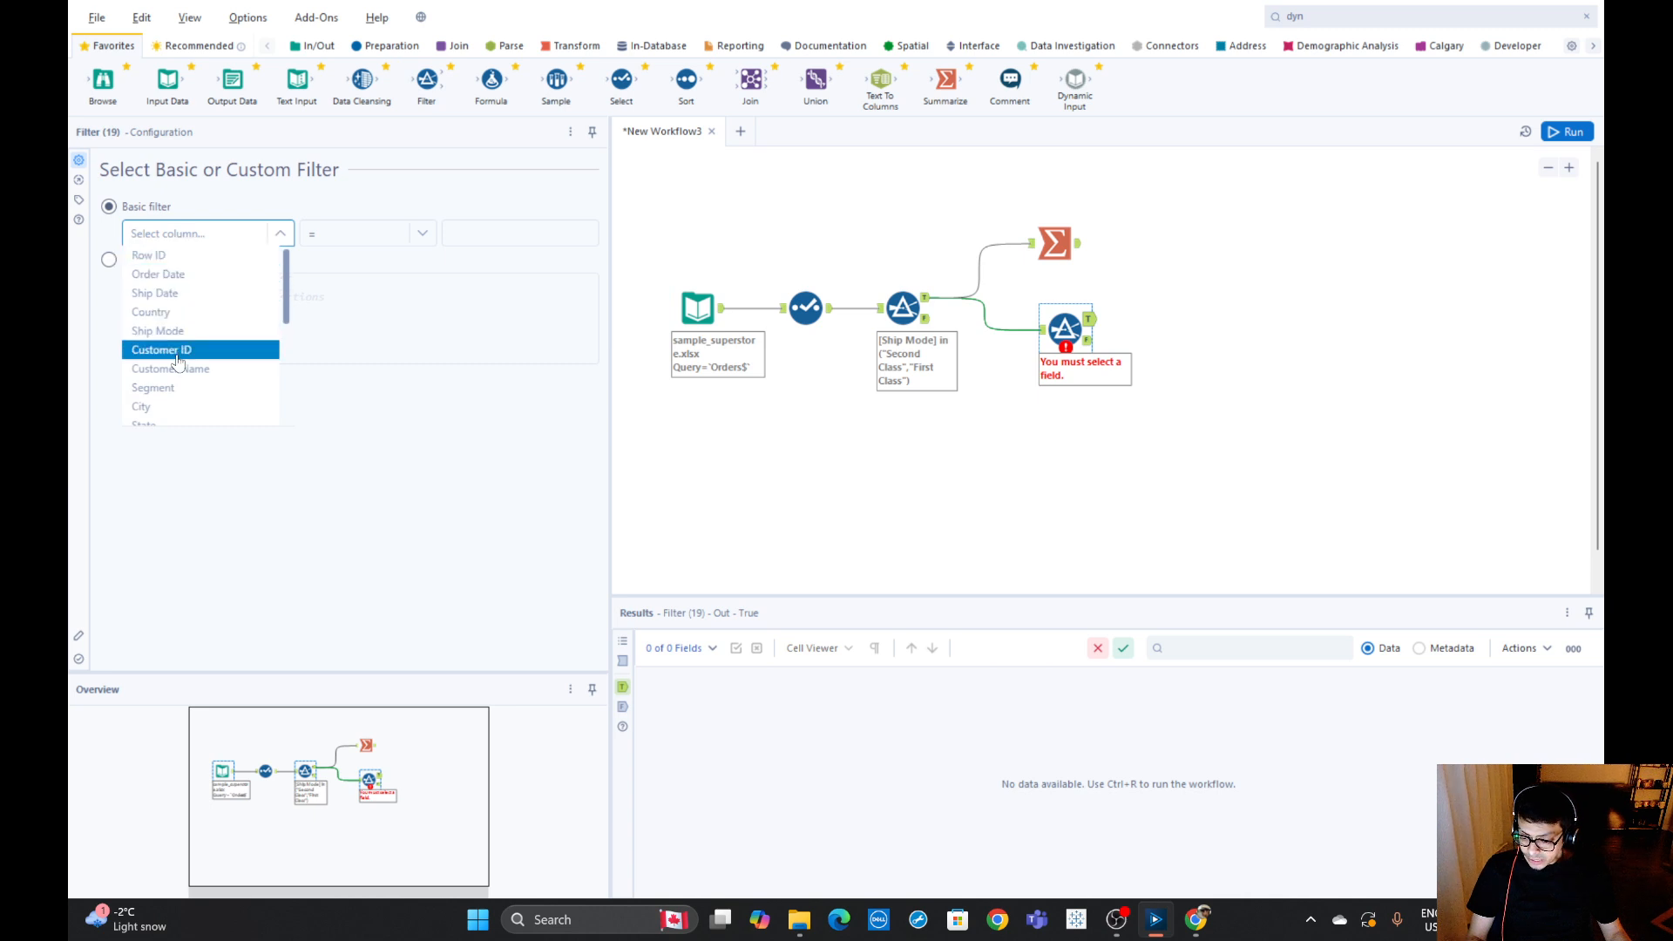
{"action": "scroll", "coordinate": [170, 383], "scroll_direction": "down", "scroll_amount": 2}
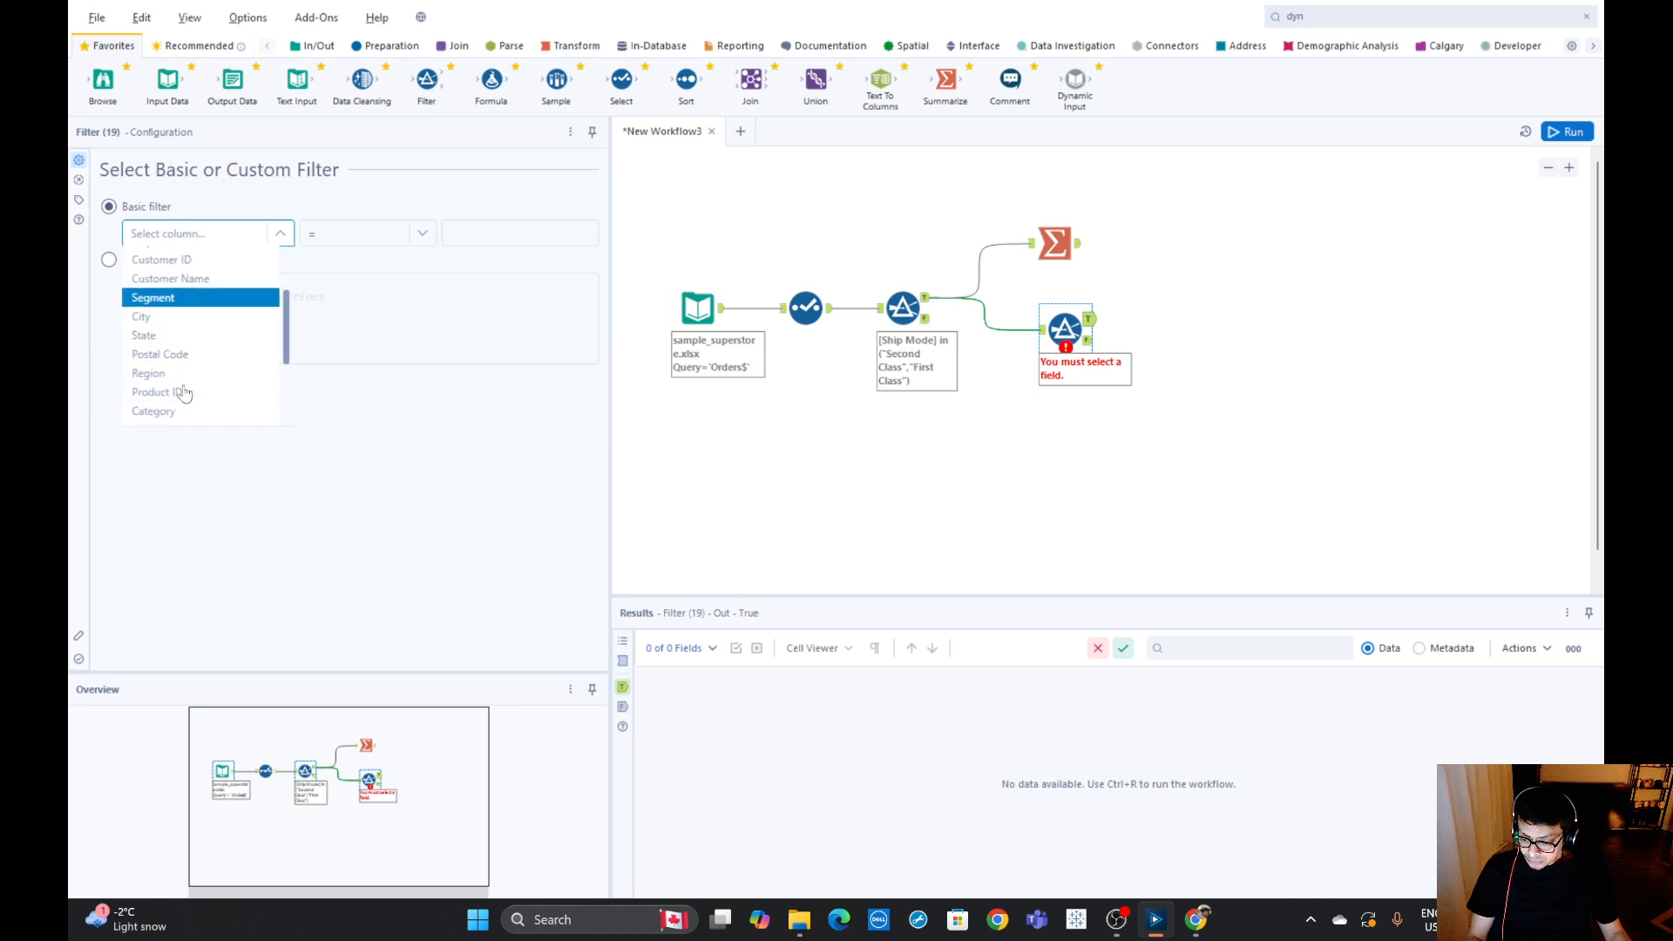
{"action": "left_click", "coordinate": [168, 413]}
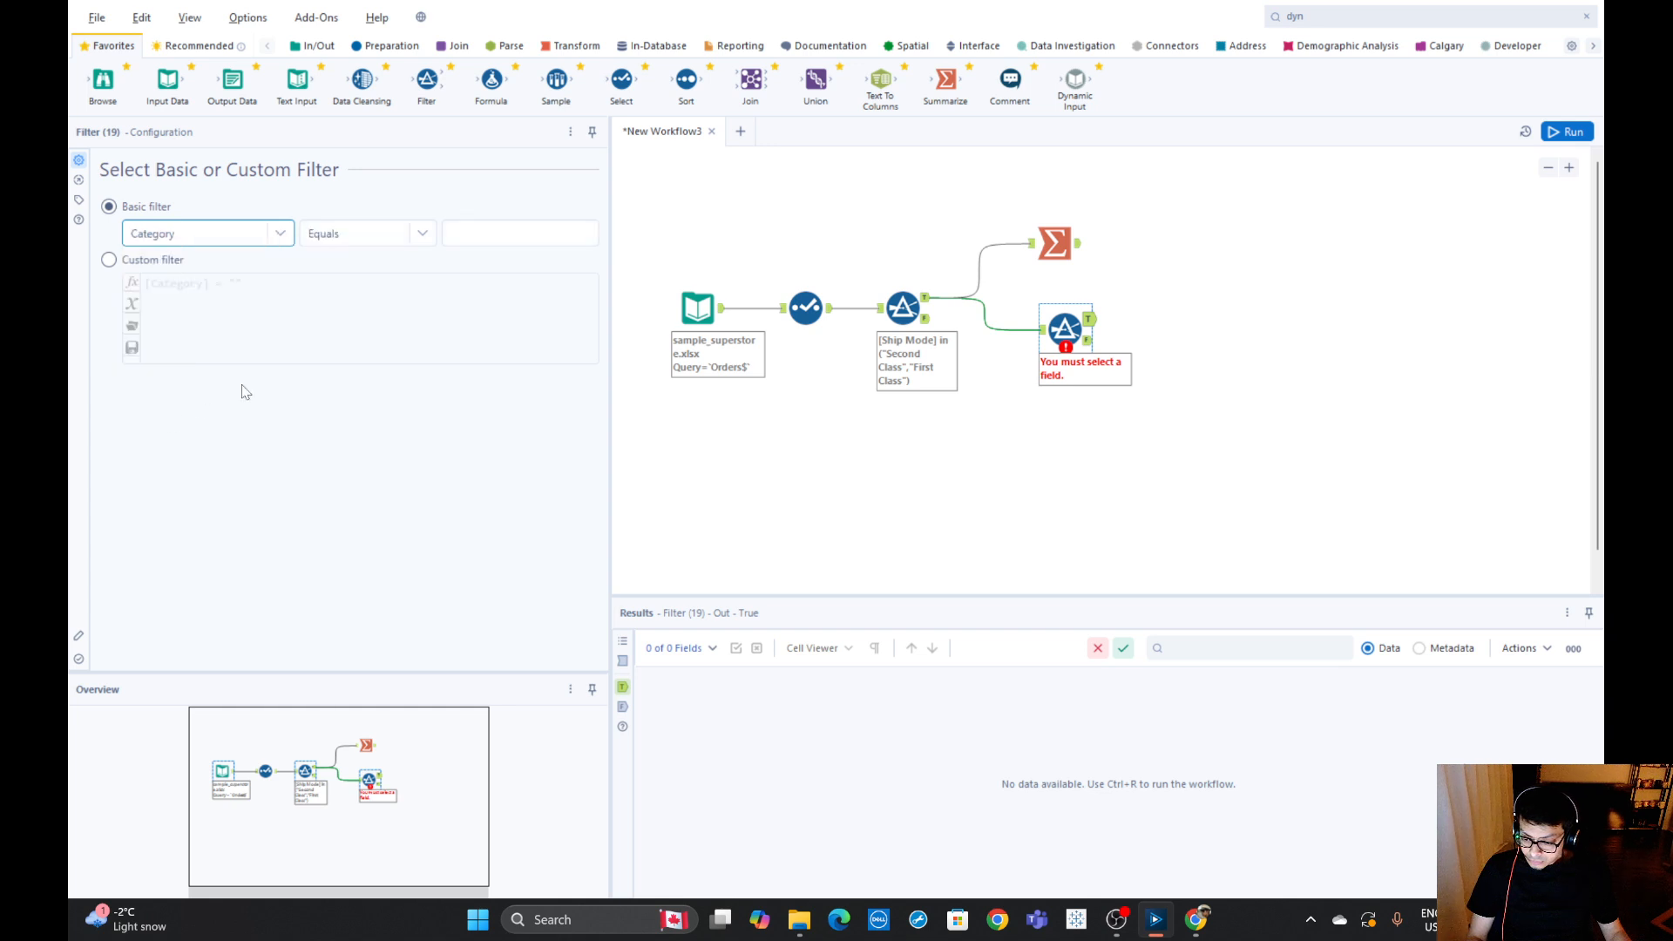
Copy the first Furniture cell of the Category column from the first Filter's True output without headers.
{"action": "left_click", "coordinate": [922, 301]}
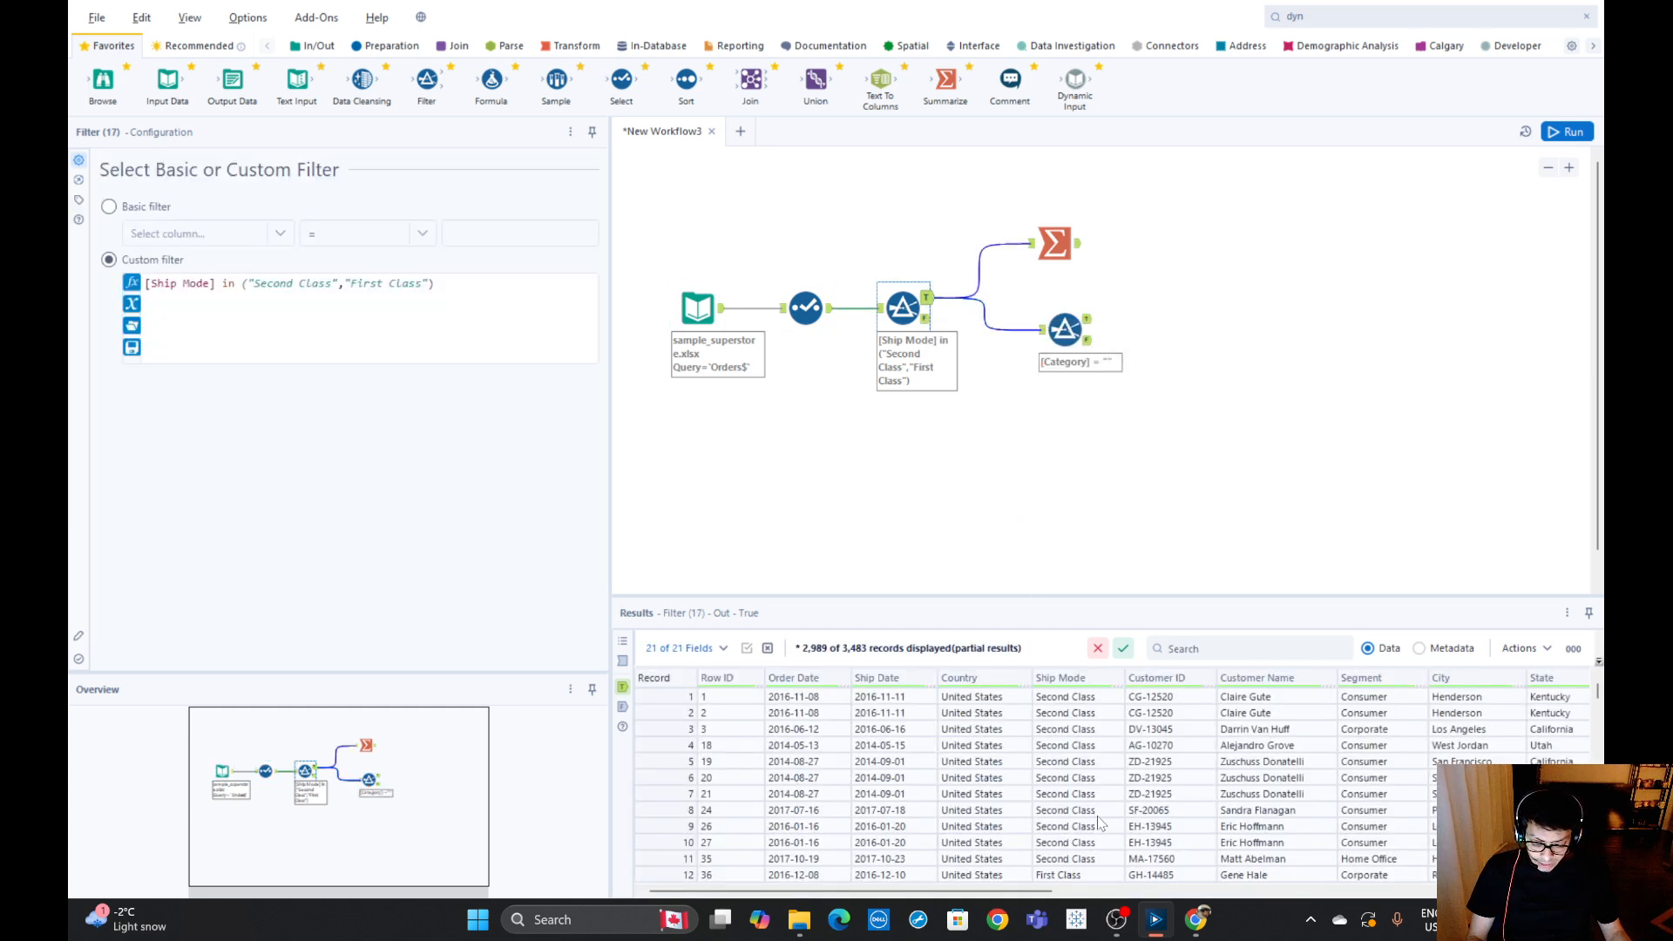
{"action": "left_click_drag", "start_coordinate": [1010, 893], "coordinate": [1294, 915]}
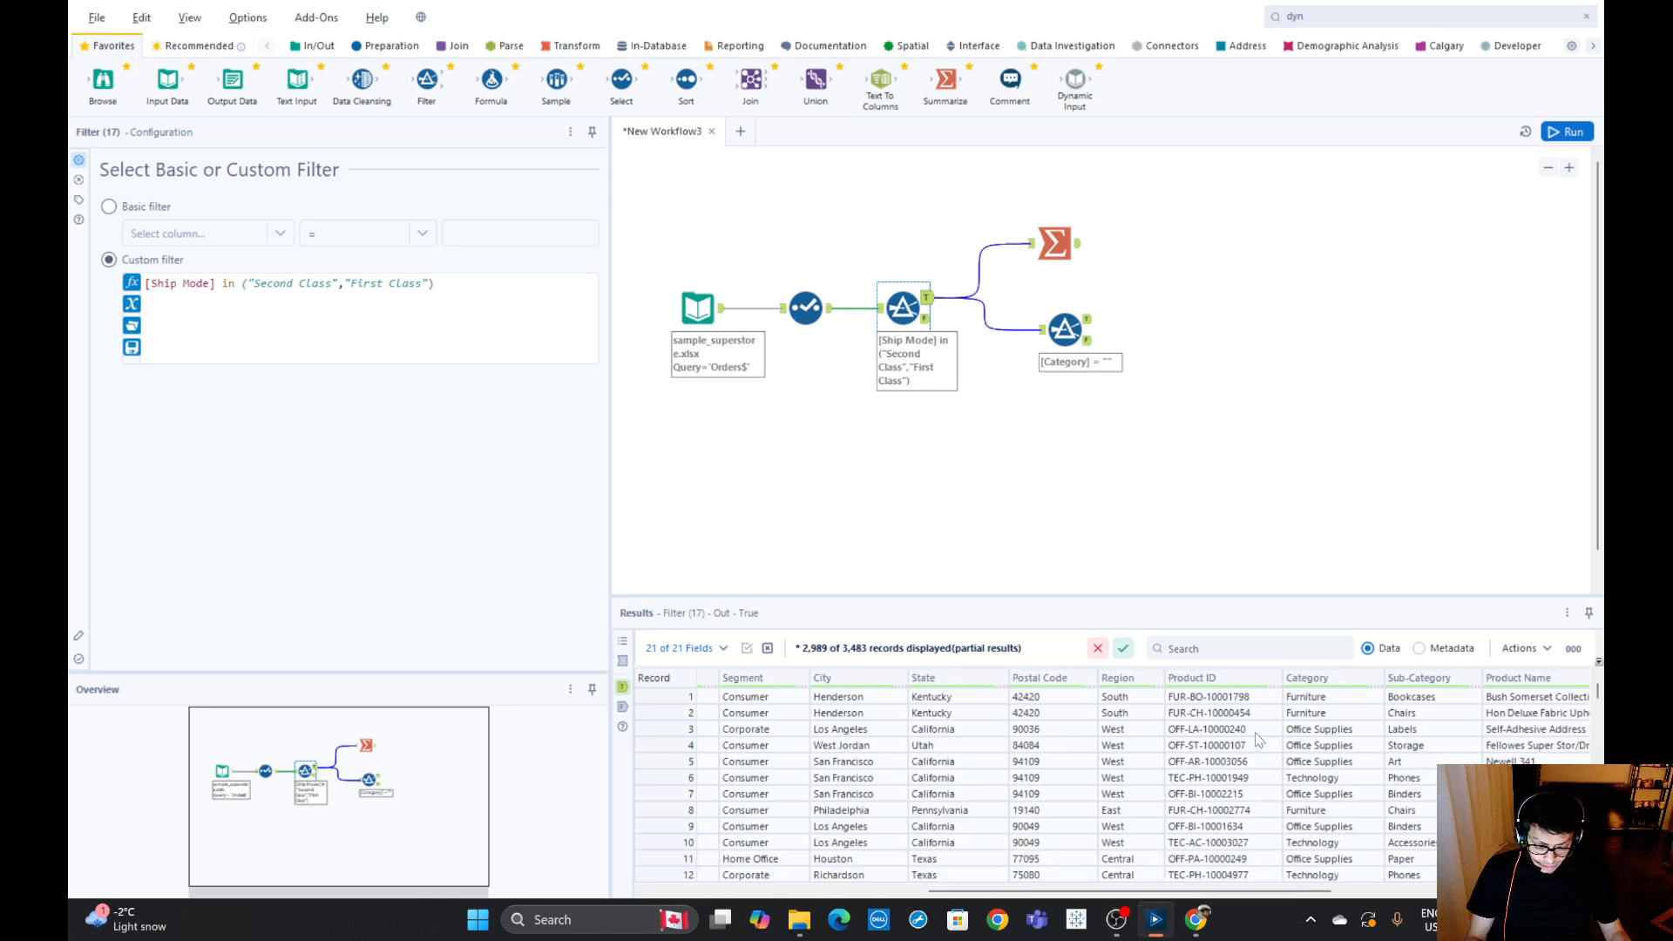
{"action": "left_click", "coordinate": [1311, 701]}
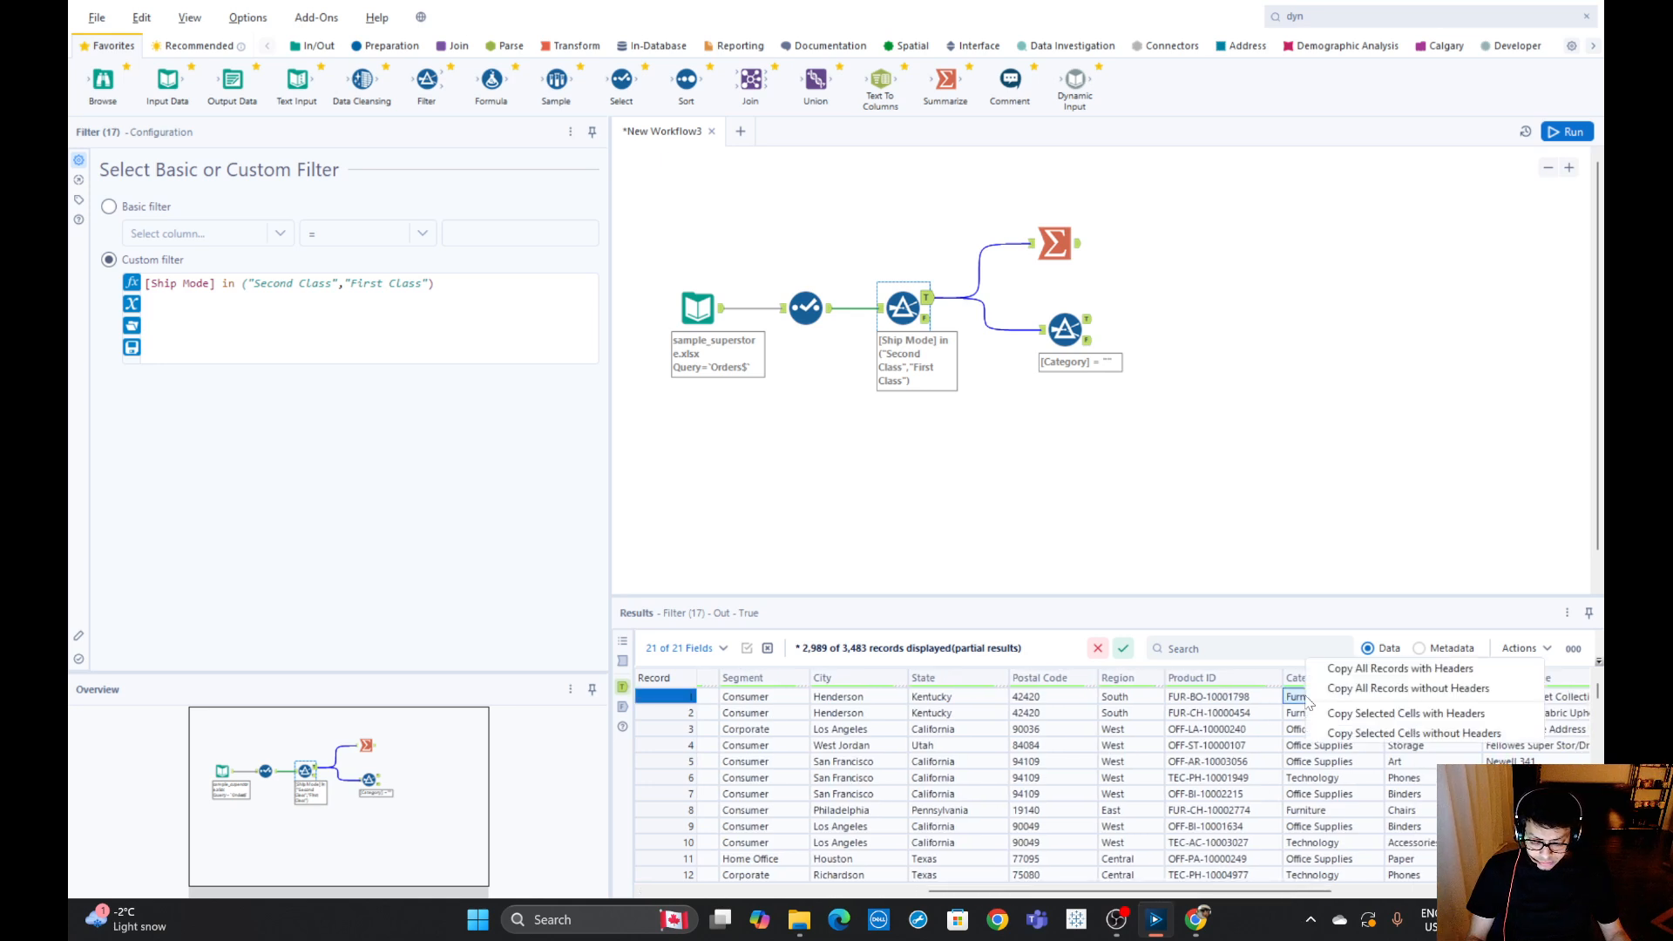
{"action": "right_click", "coordinate": [1311, 702]}
{"action": "left_click", "coordinate": [1368, 692]}
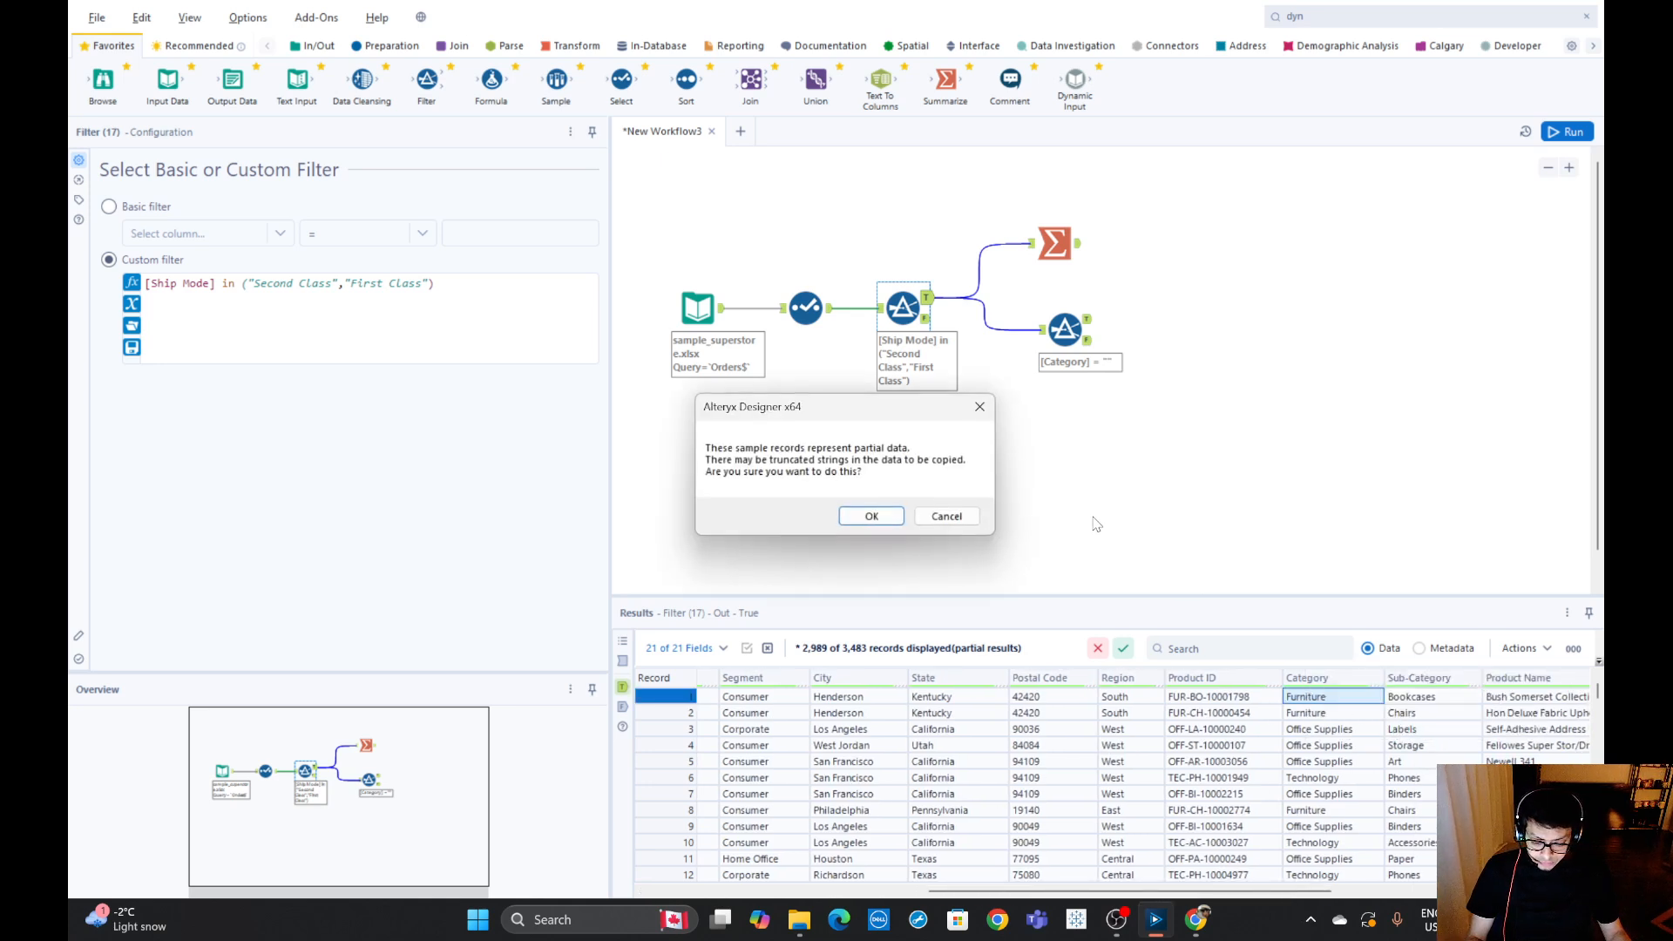
{"action": "left_click", "coordinate": [882, 518]}
Set the second Filter's Category Equals value to Furniture and run the workflow.
{"action": "left_click", "coordinate": [1065, 329]}
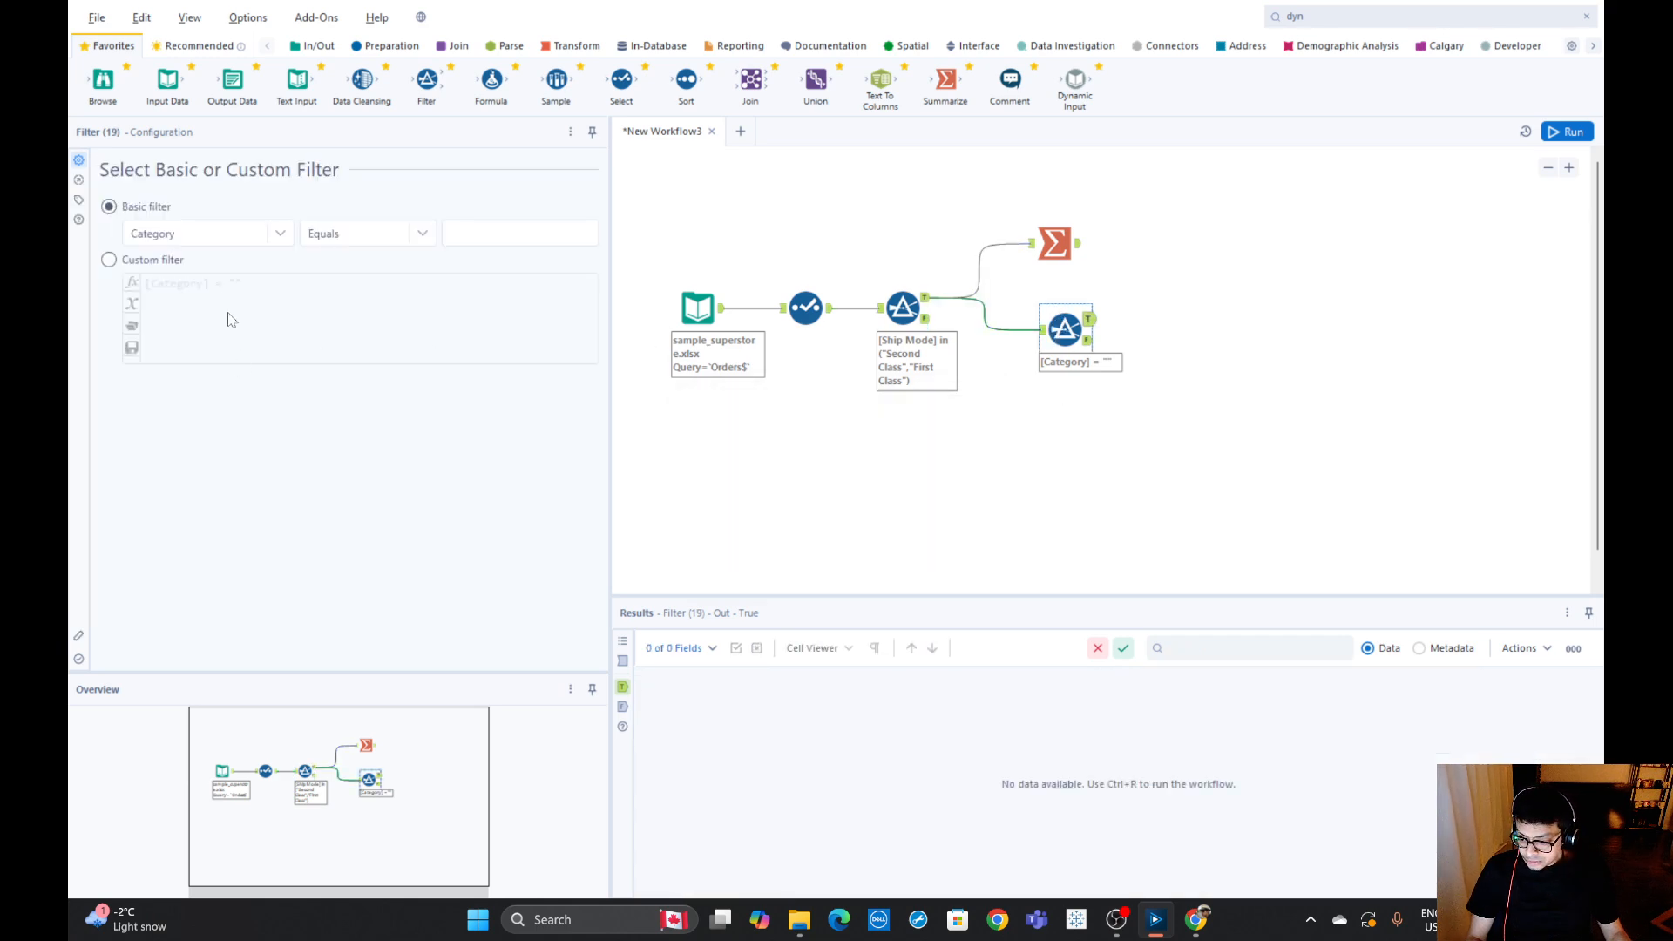
{"action": "left_click", "coordinate": [453, 230]}
{"action": "type", "text": "Furniture"}
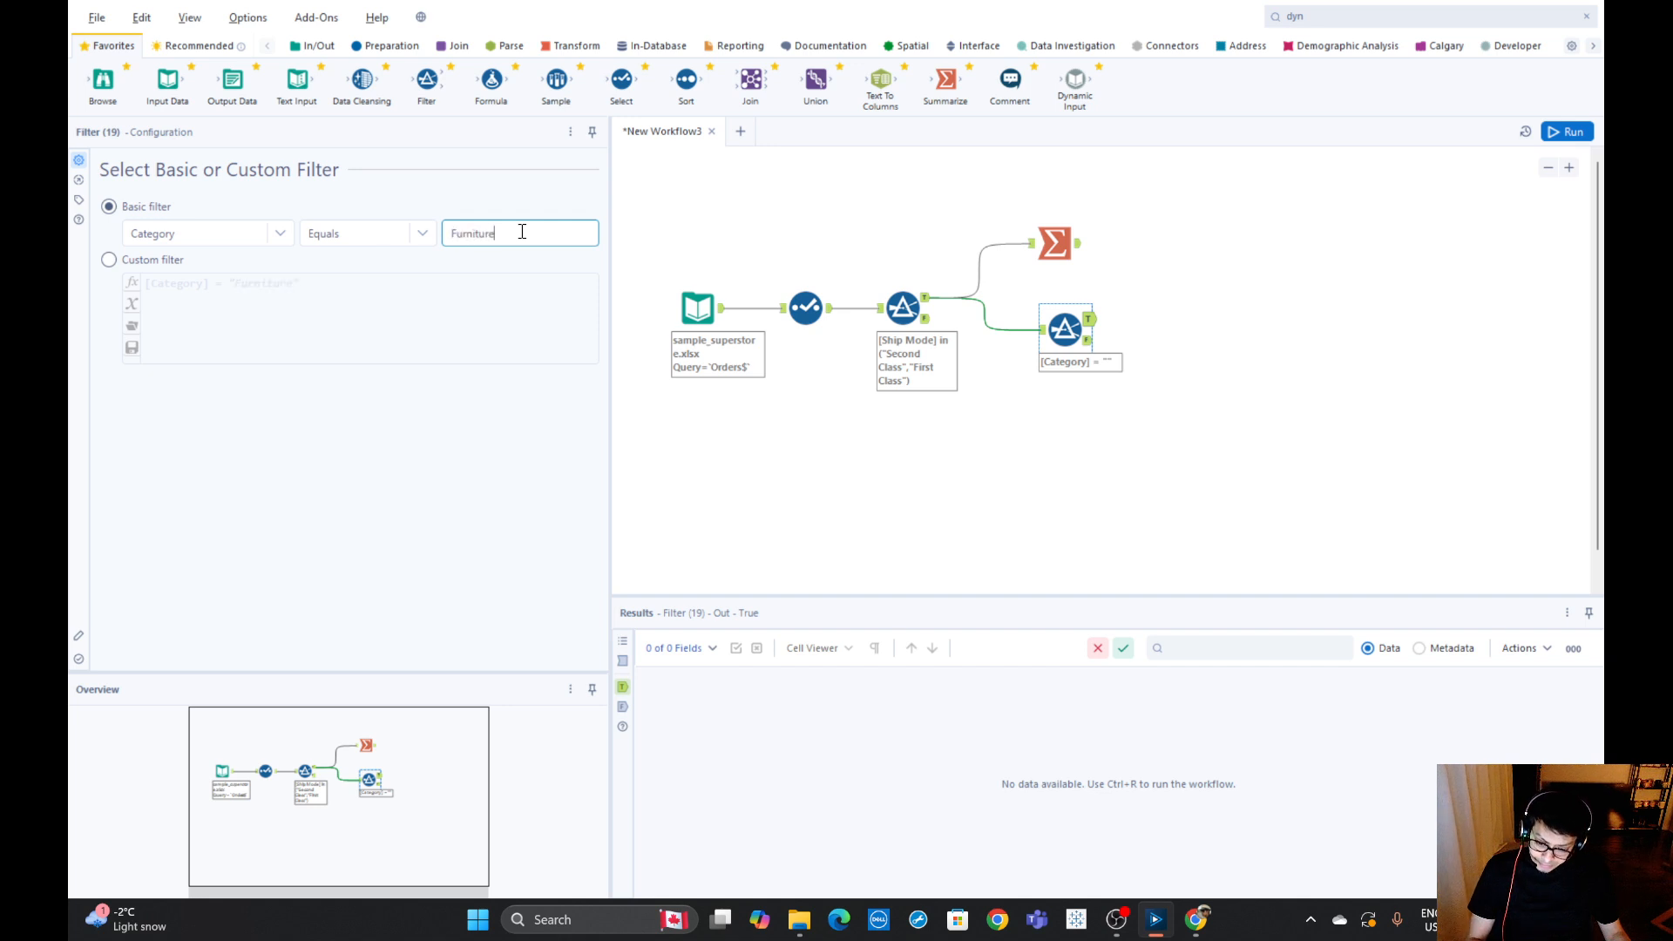
{"action": "left_click", "coordinate": [1568, 135]}
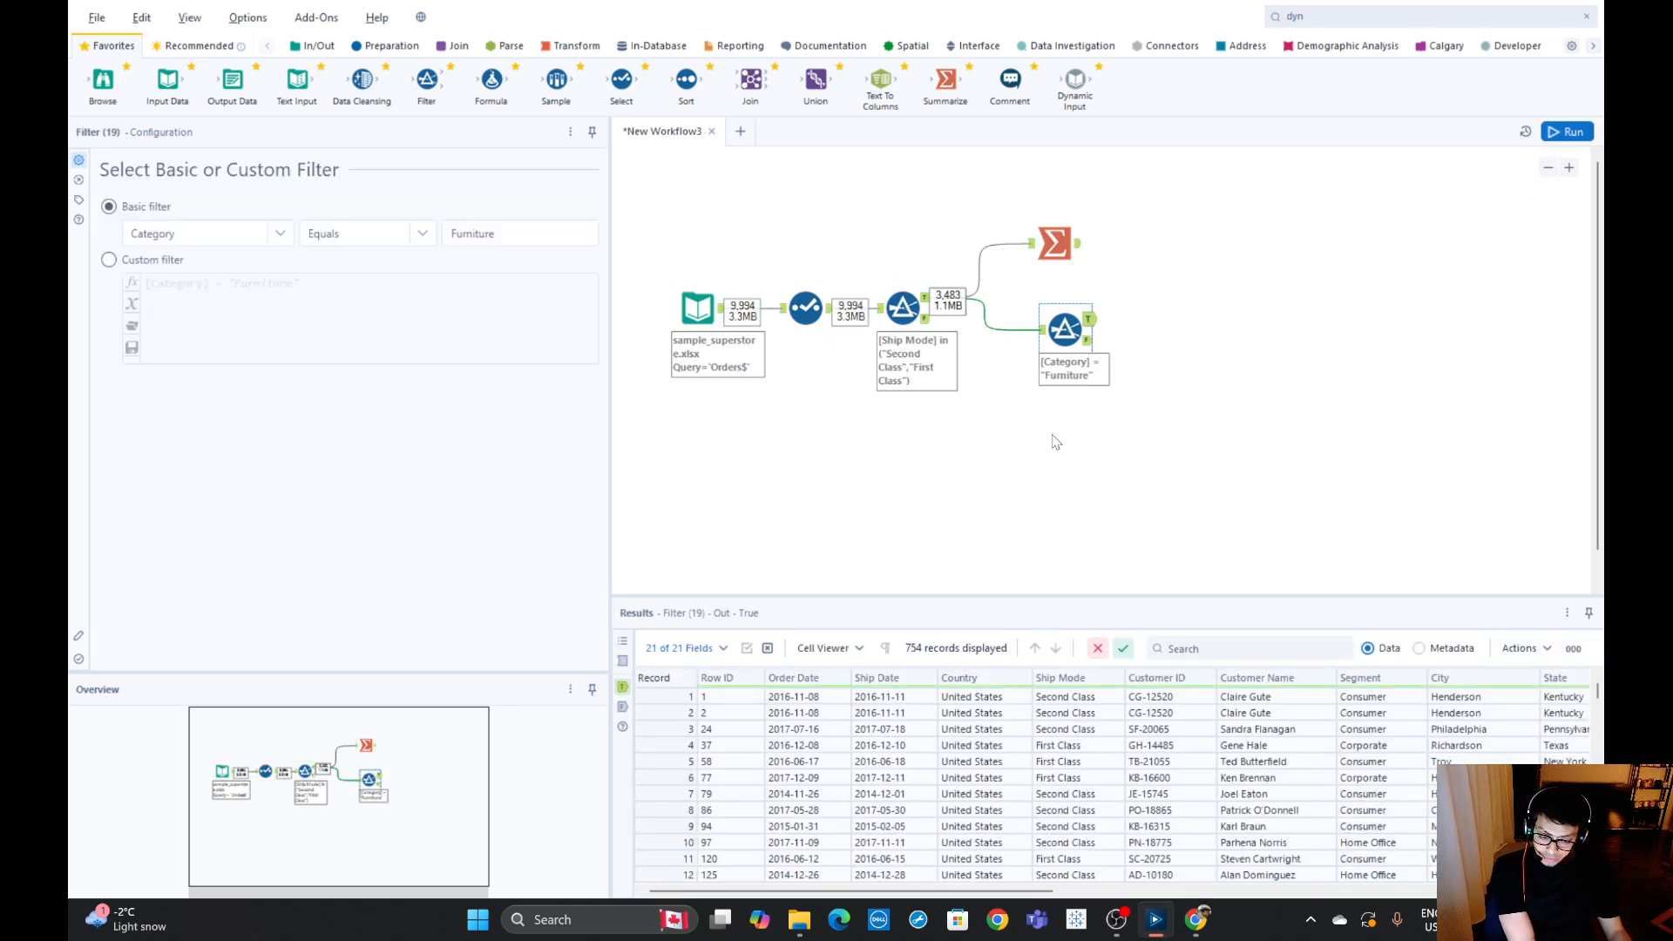
Review the first Filter's ship mode expression and True output, then examine the Category column in the second Filter's True output.
{"action": "left_click", "coordinate": [912, 299]}
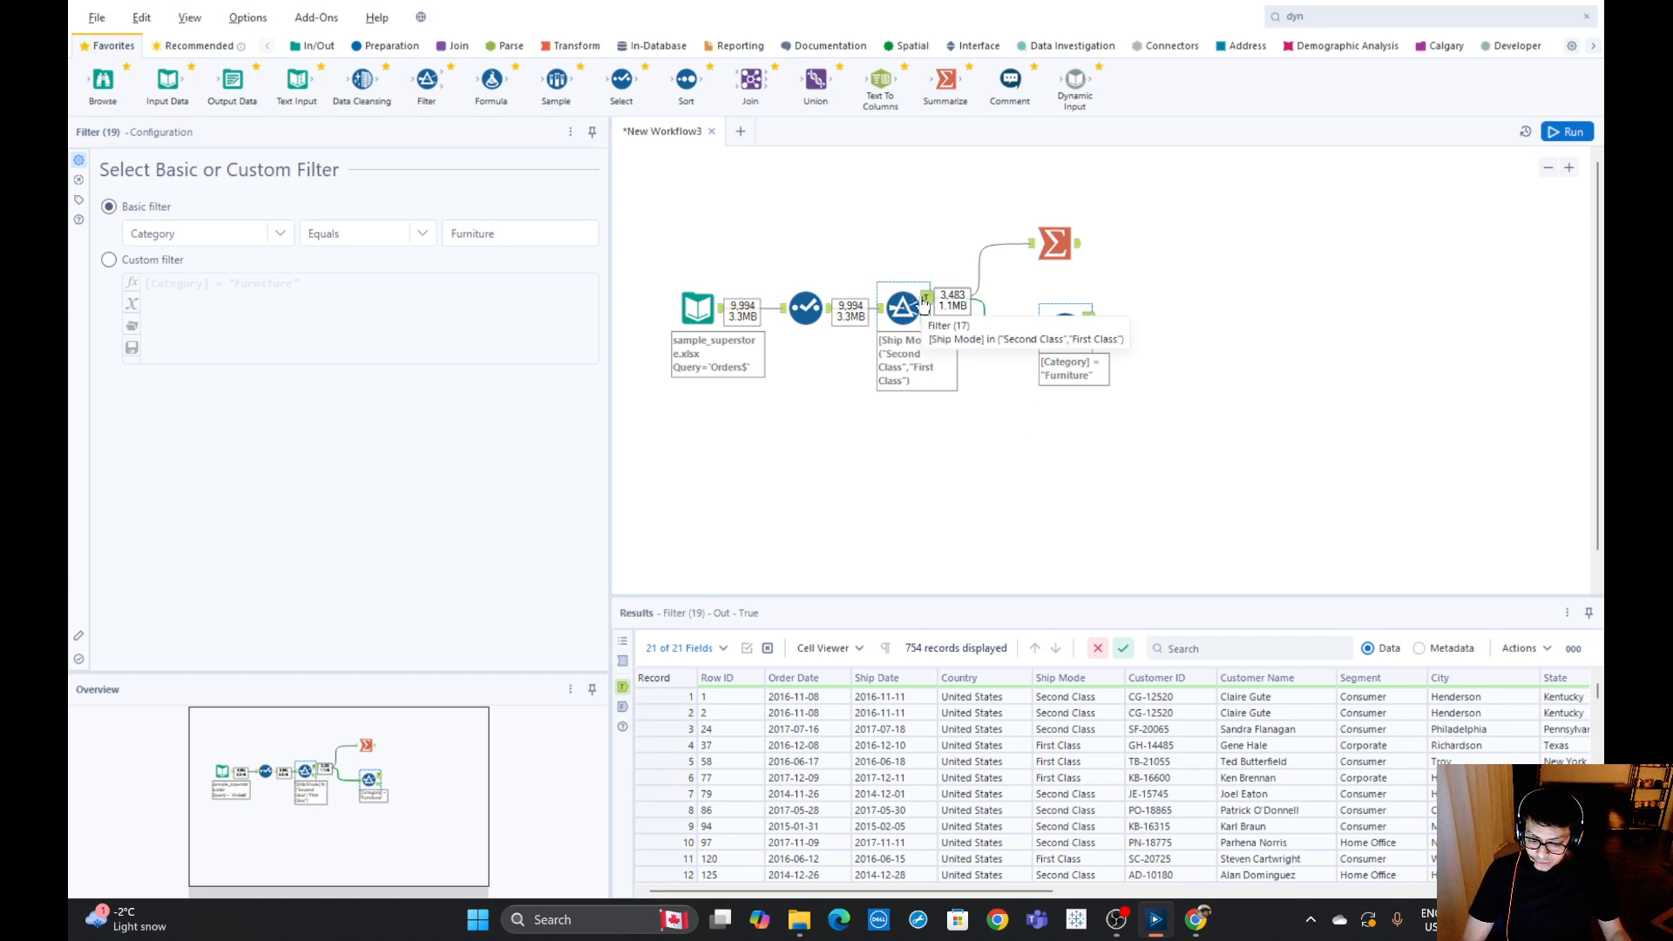
{"action": "left_click", "coordinate": [382, 289]}
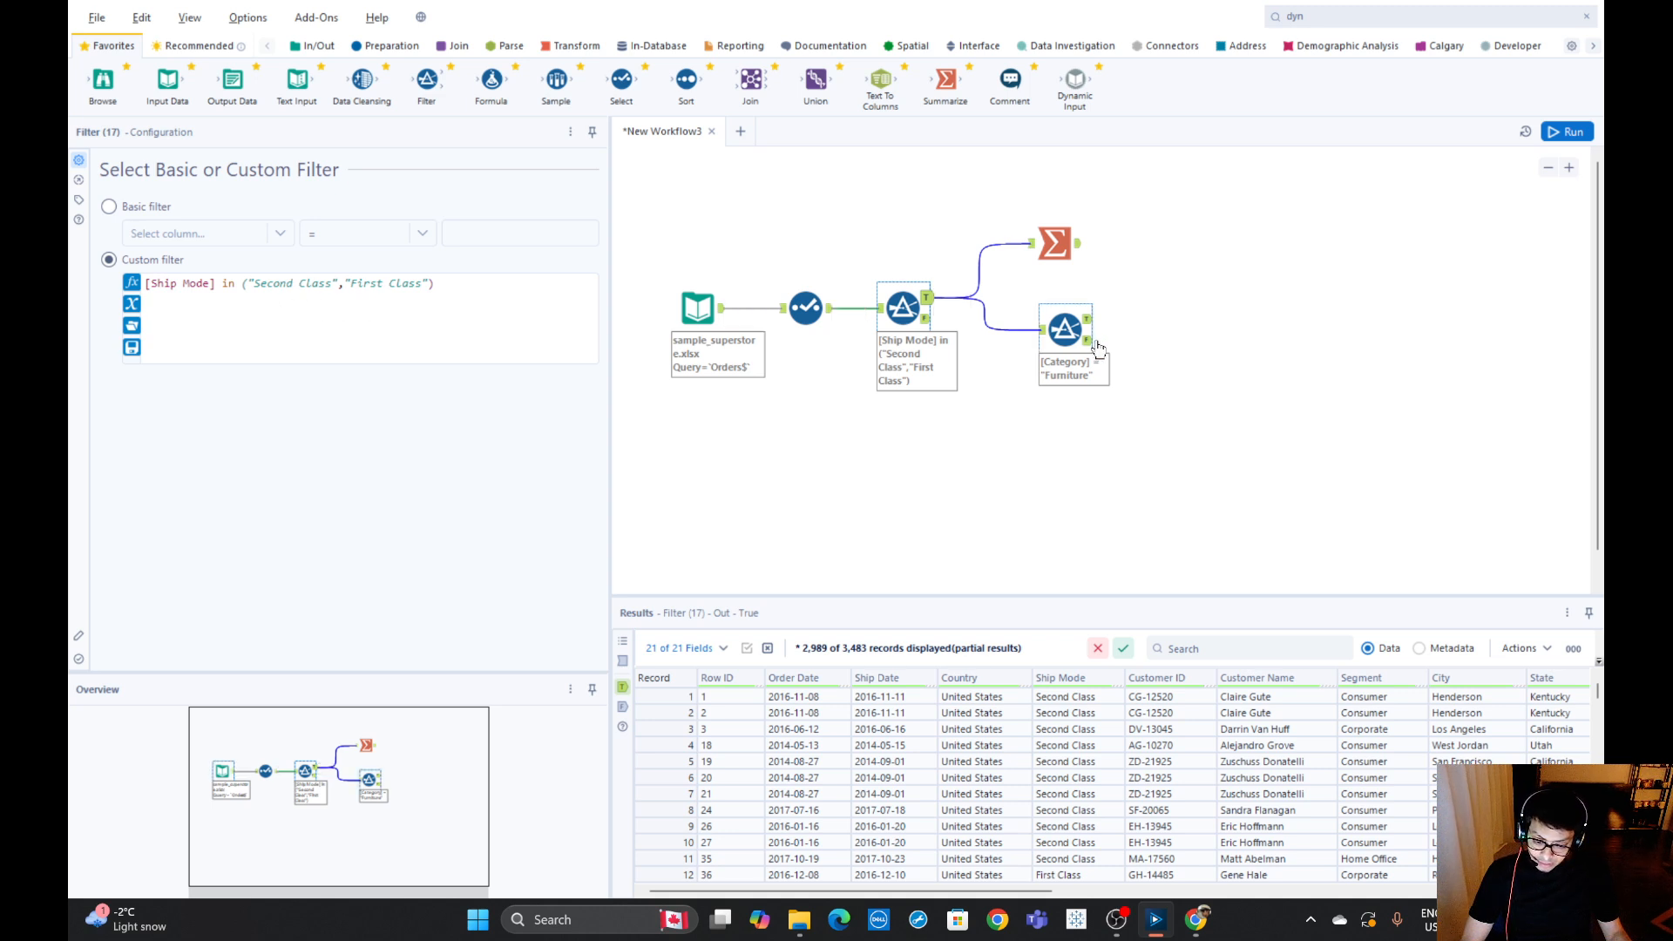
{"action": "left_click", "coordinate": [1064, 329]}
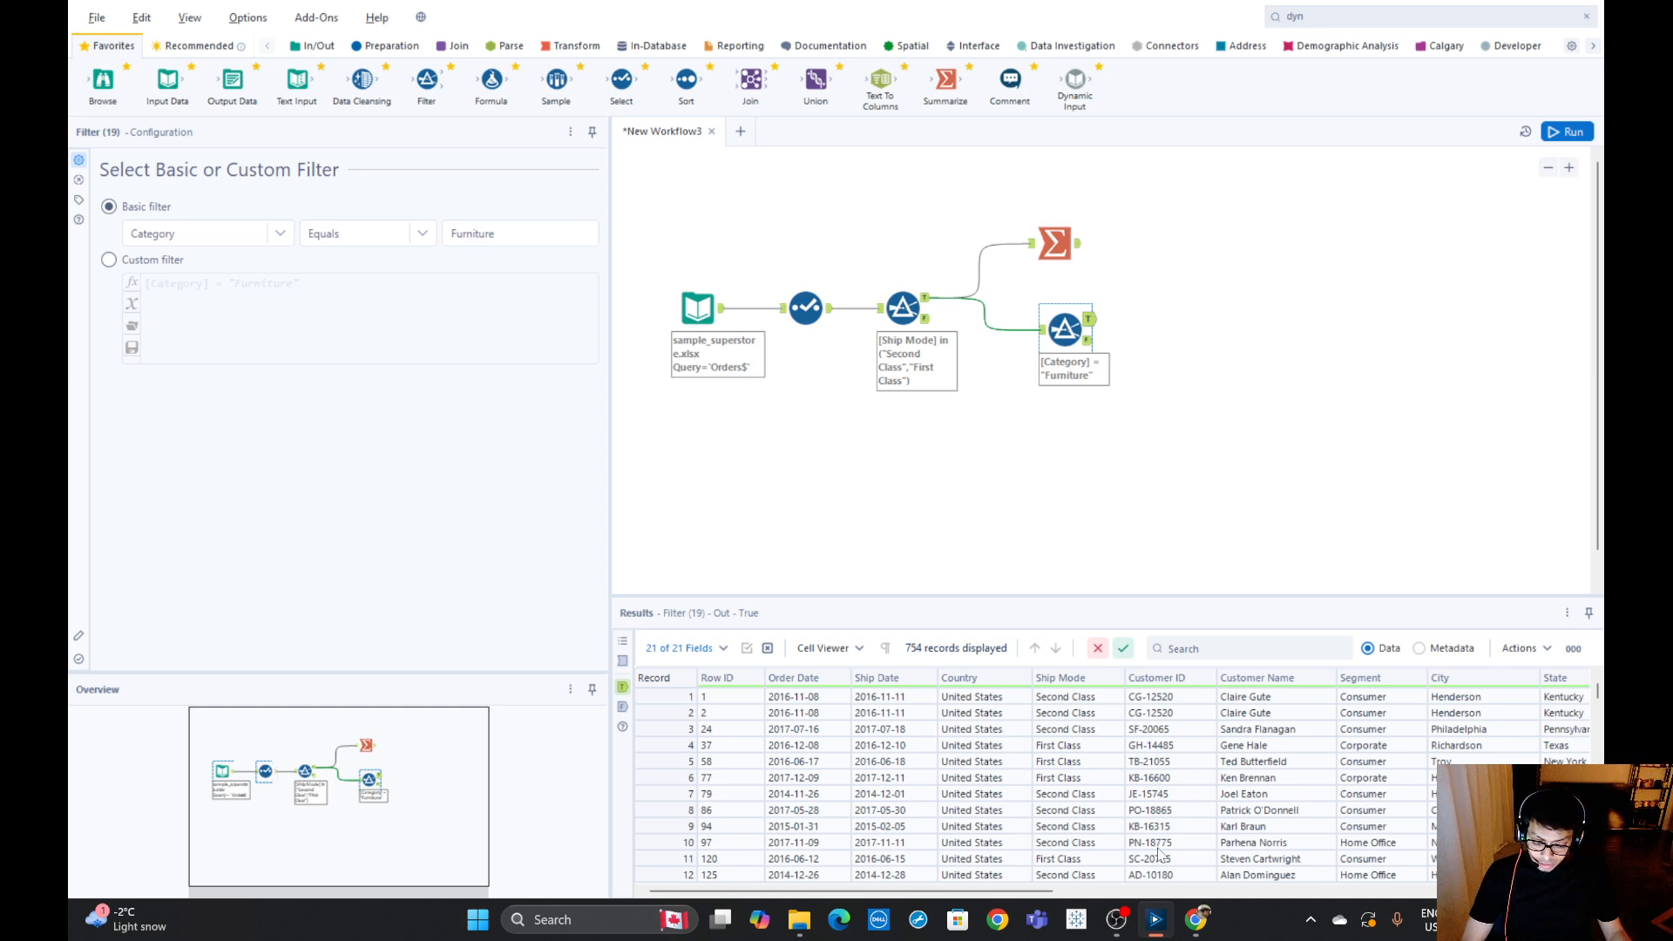
{"action": "mouse_move", "coordinate": [1041, 894]}
{"action": "left_mouse_down"}
{"action": "mouse_move", "coordinate": [1110, 894]}
{"action": "mouse_move", "coordinate": [1037, 893]}
{"action": "left_mouse_up"}
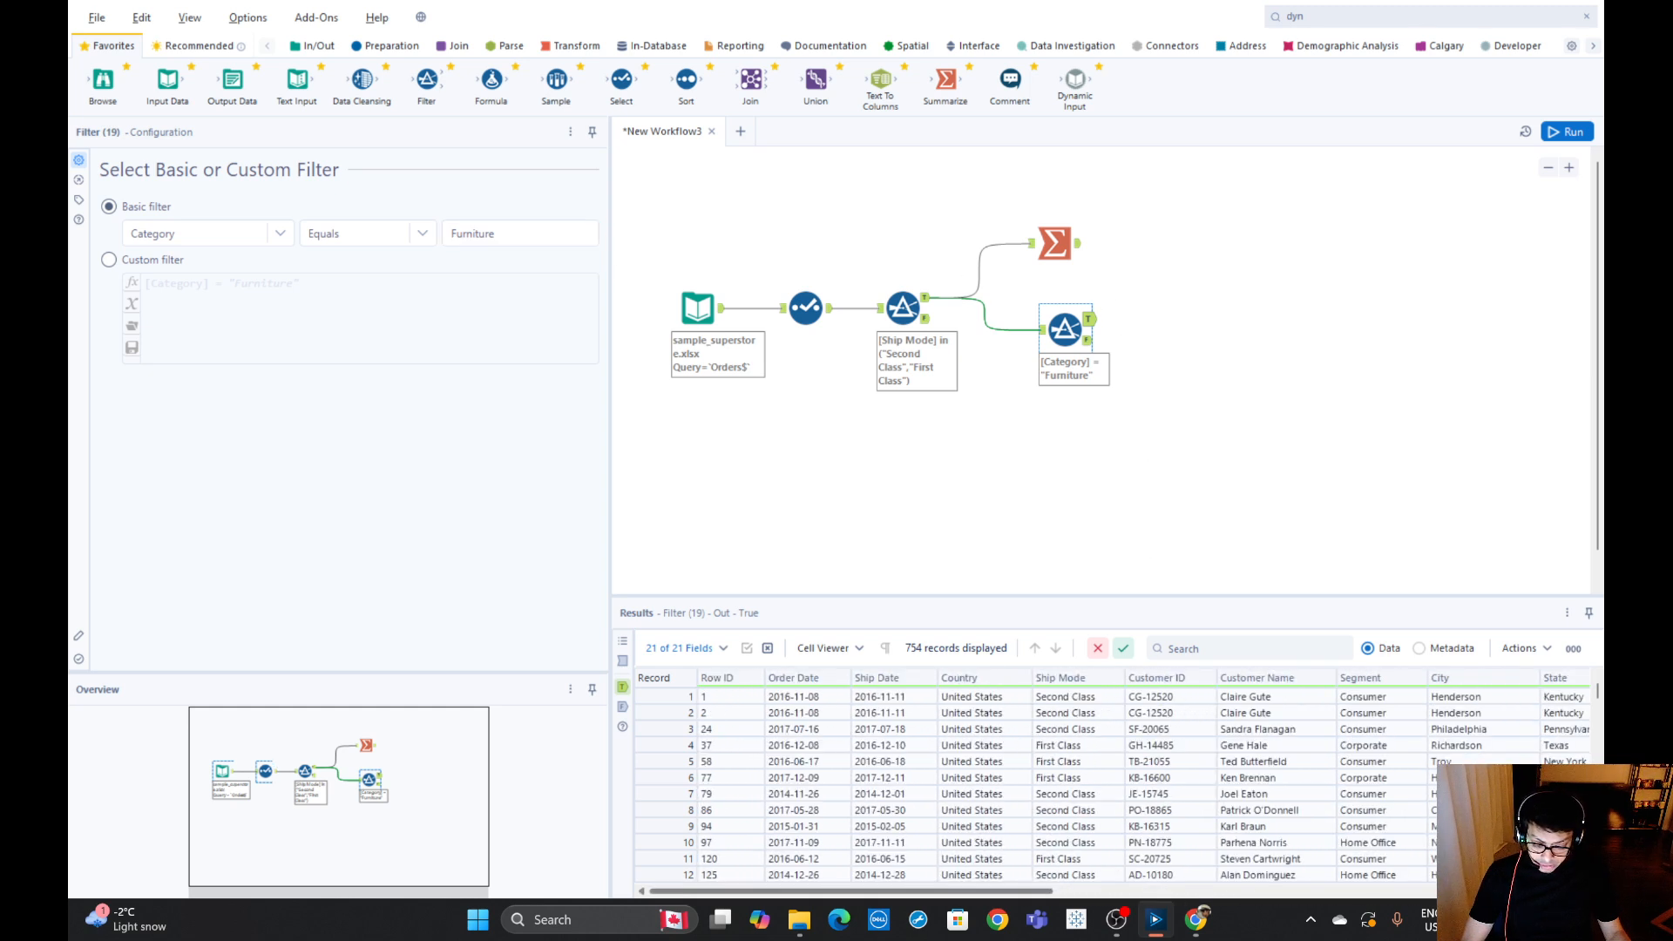
{"action": "left_click_drag", "start_coordinate": [1538, 584], "coordinate": [1488, 890]}
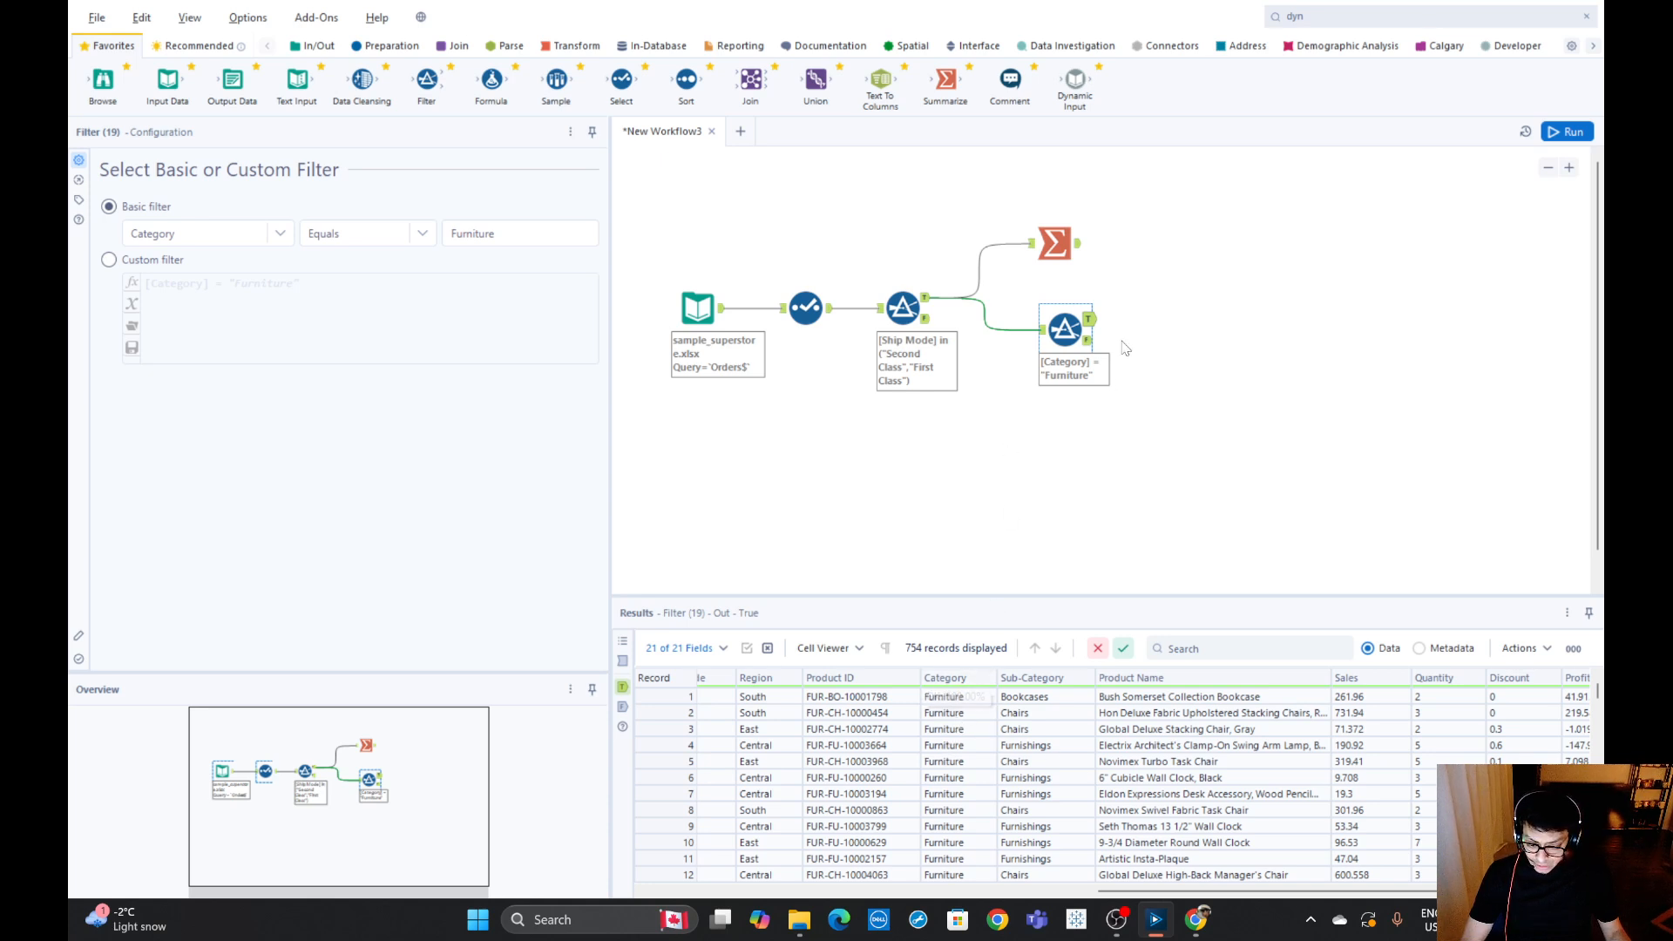
Check the second Filter's False and True outputs and move that Filter farther away from the first Filter.
{"action": "left_click", "coordinate": [1089, 340]}
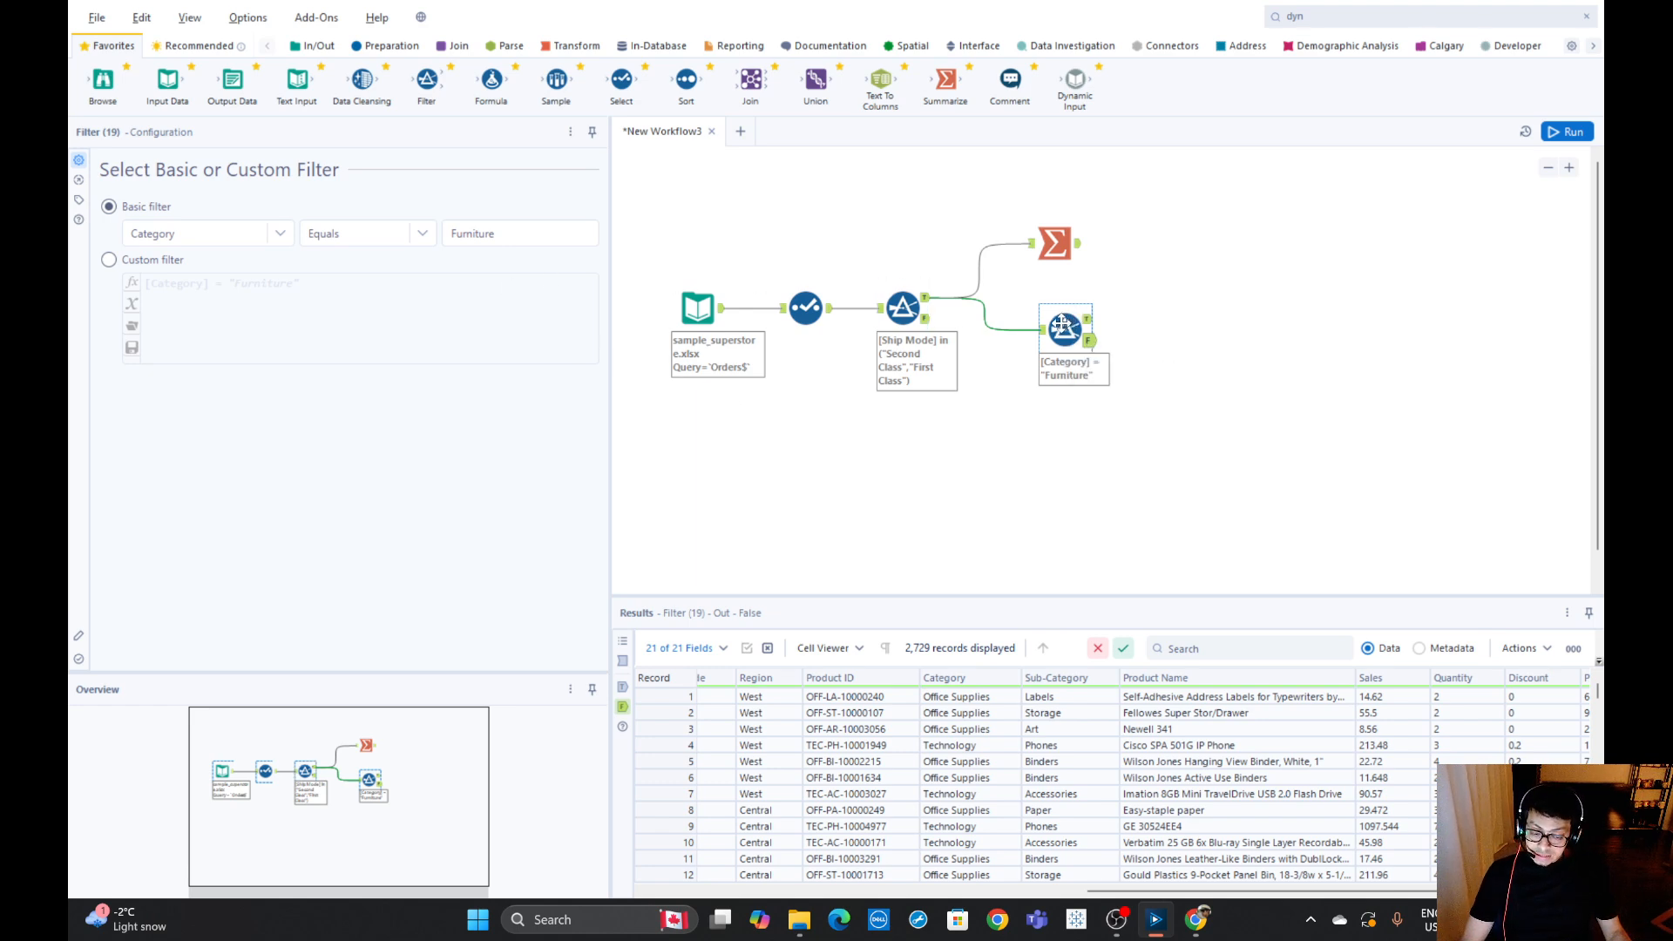
{"action": "left_click_drag", "start_coordinate": [1059, 322], "coordinate": [1264, 322]}
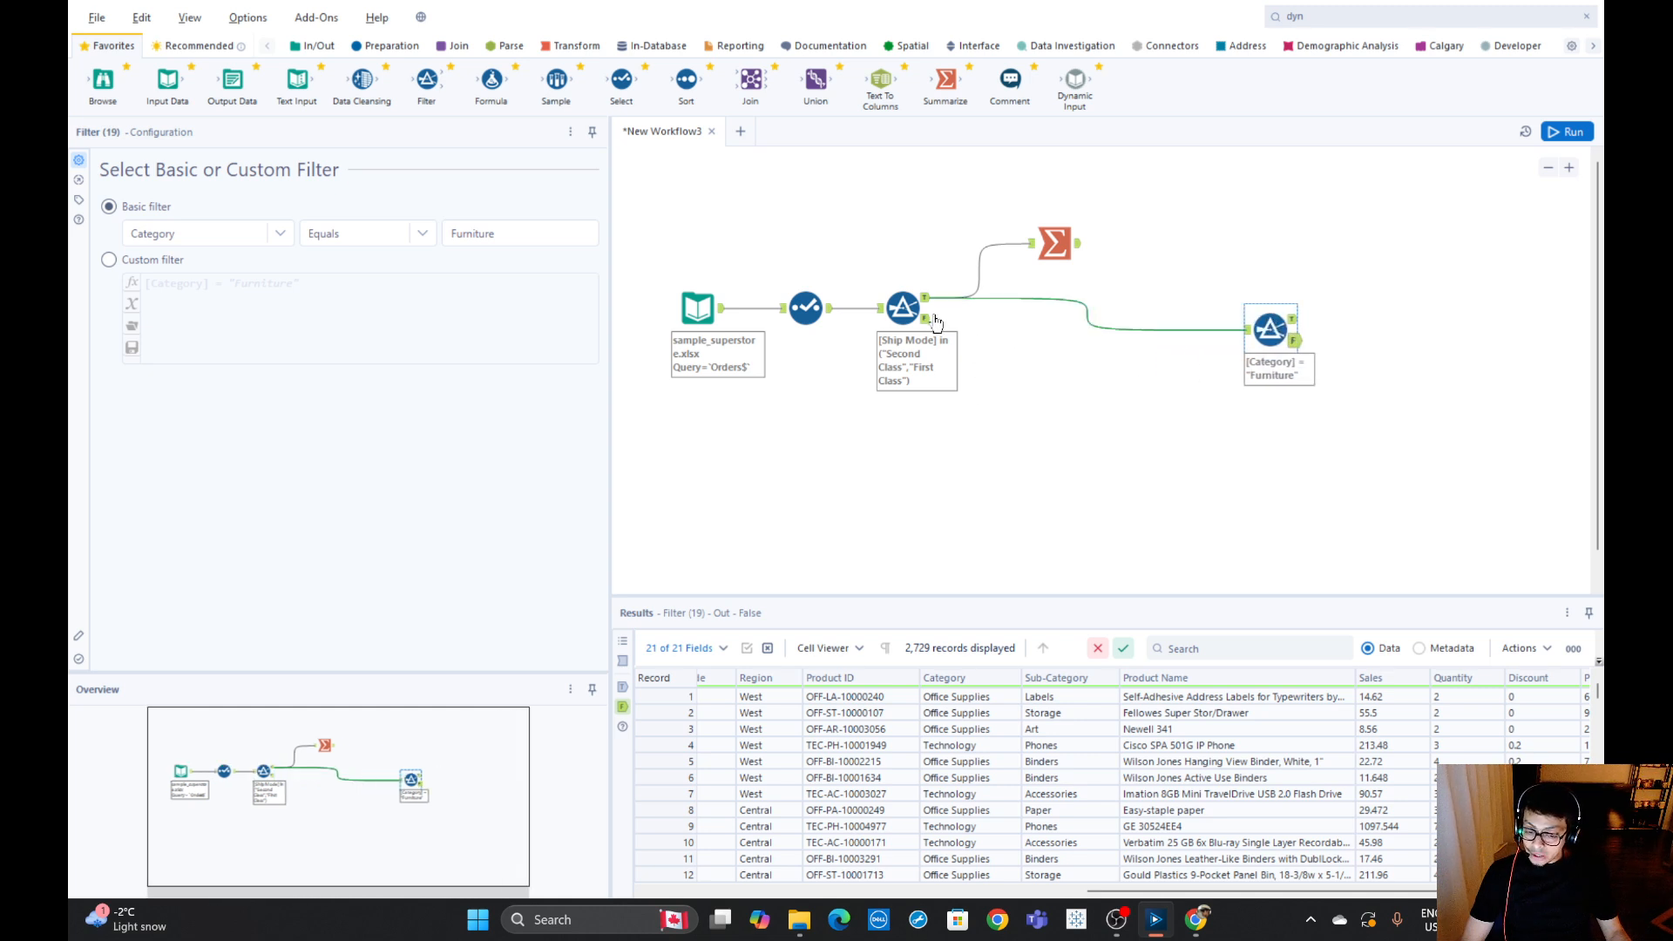
{"action": "left_click_drag", "start_coordinate": [996, 279], "coordinate": [1217, 407]}
{"action": "mouse_move", "coordinate": [1209, 383]}
{"action": "left_mouse_down"}
{"action": "mouse_move", "coordinate": [1244, 384]}
{"action": "mouse_move", "coordinate": [1223, 380]}
{"action": "left_mouse_up"}
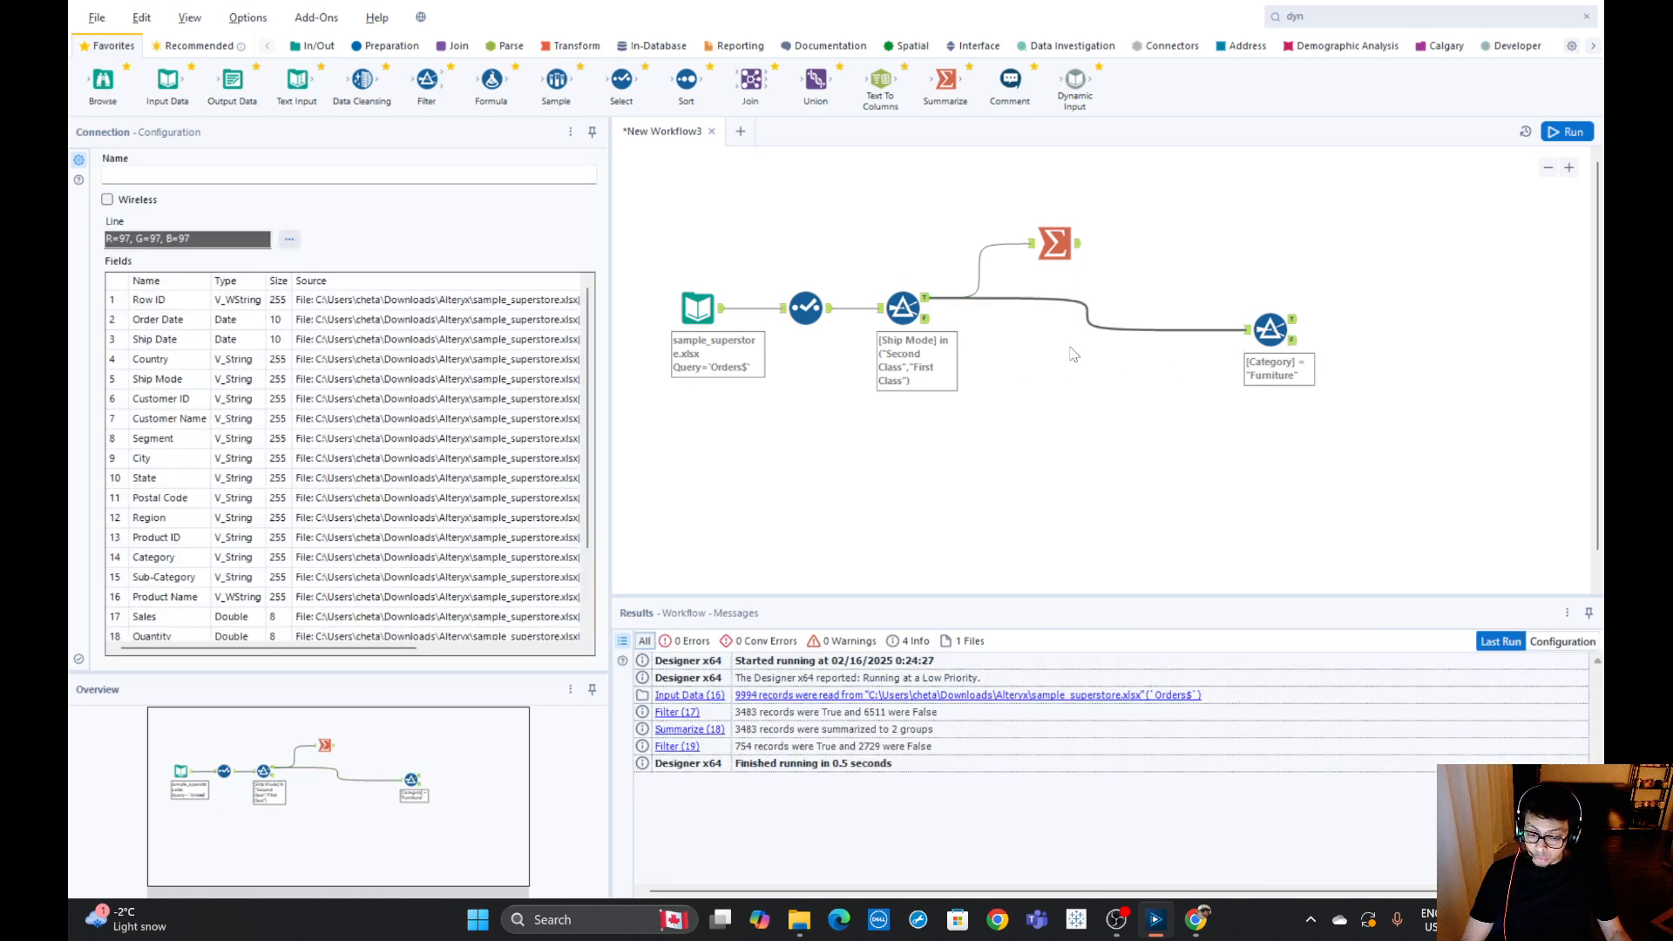
{"action": "left_click_drag", "start_coordinate": [989, 279], "coordinate": [1282, 383]}
{"action": "left_click", "coordinate": [1279, 340]}
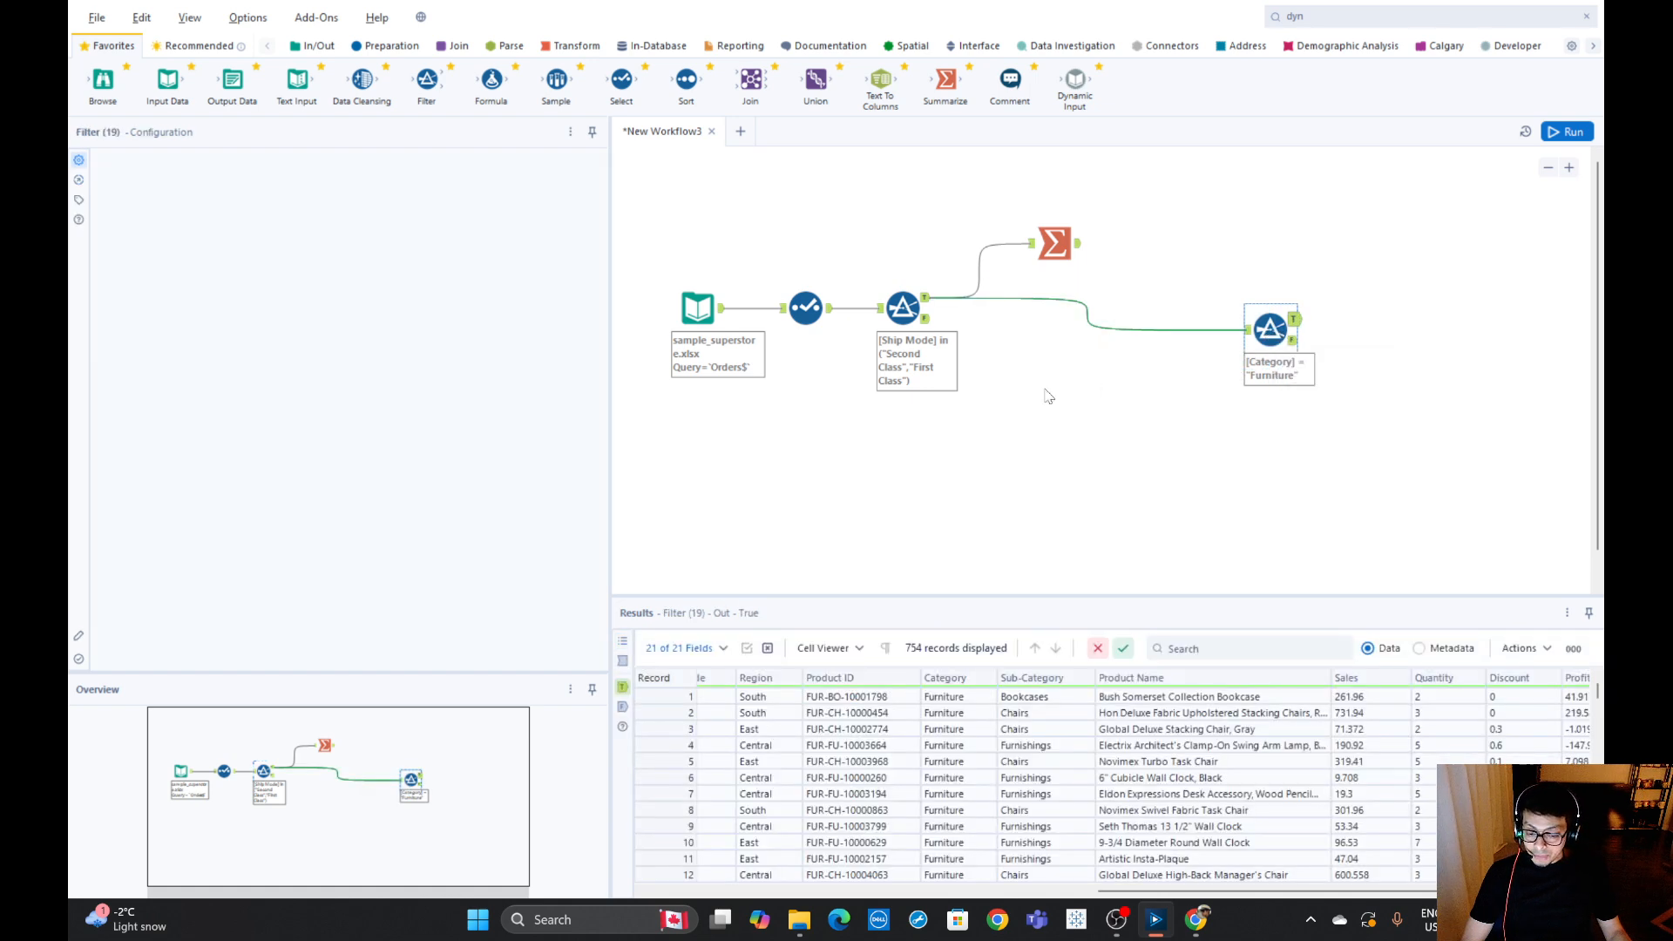
{"action": "left_click", "coordinate": [895, 303]}
Switch the second Filter to a custom filter and copy its whole expression, [Category] = "Furniture".
{"action": "left_click", "coordinate": [1269, 329]}
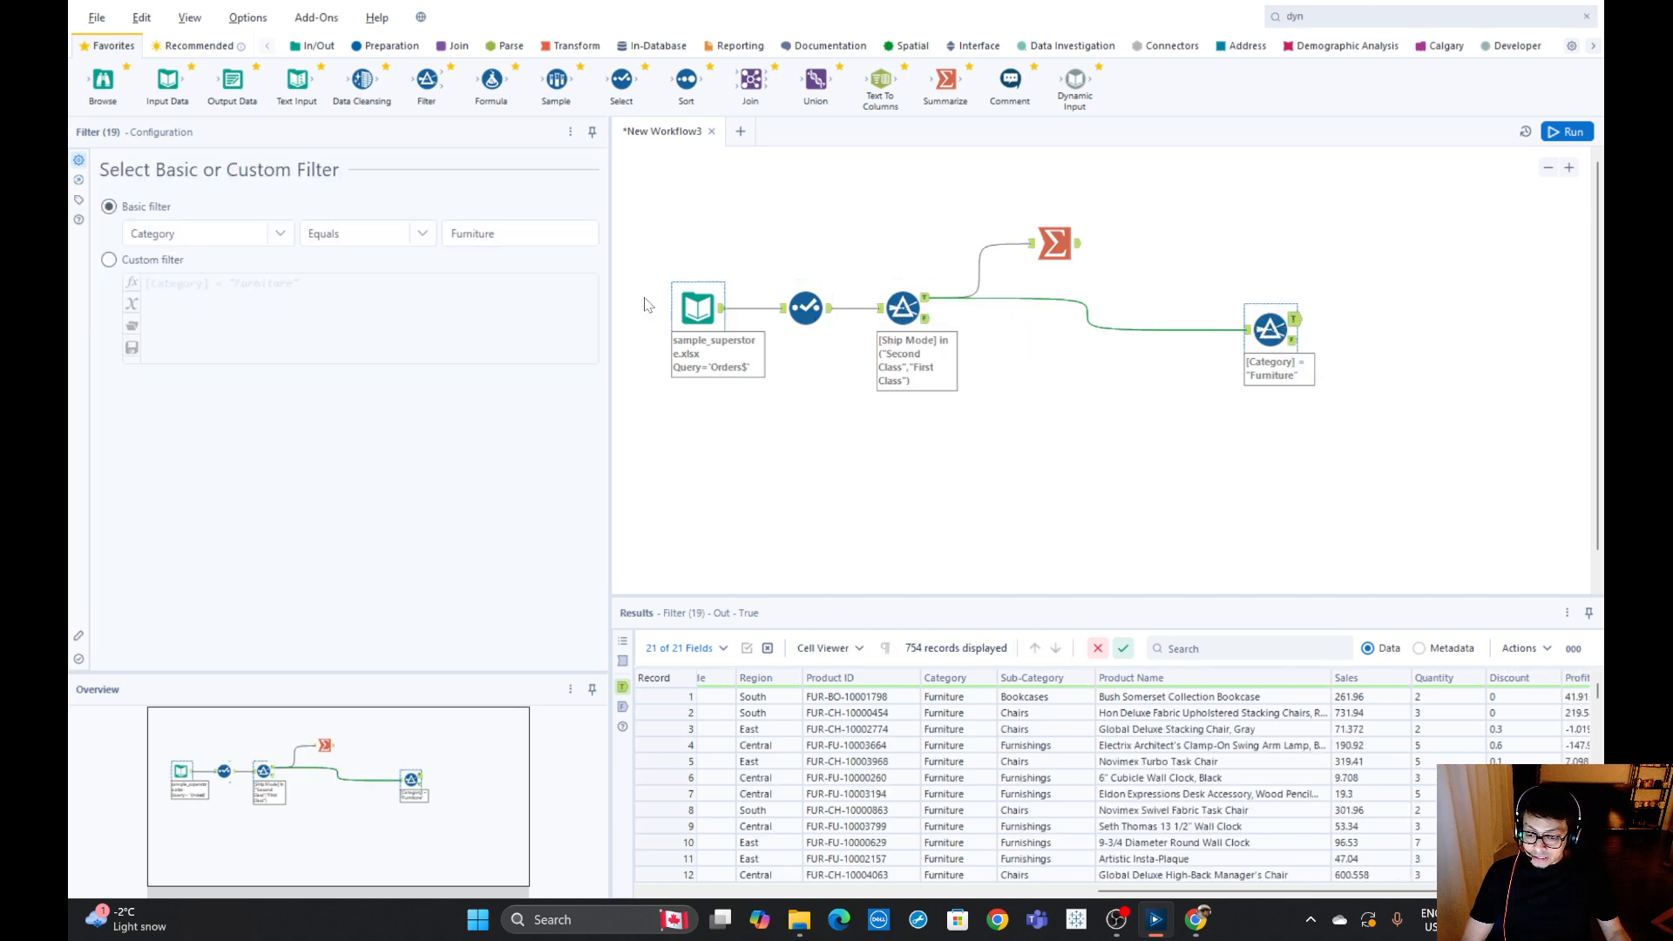
{"action": "left_click", "coordinate": [108, 260]}
{"action": "key", "text": "ctrl+a"}
{"action": "key", "text": "ctrl+c"}
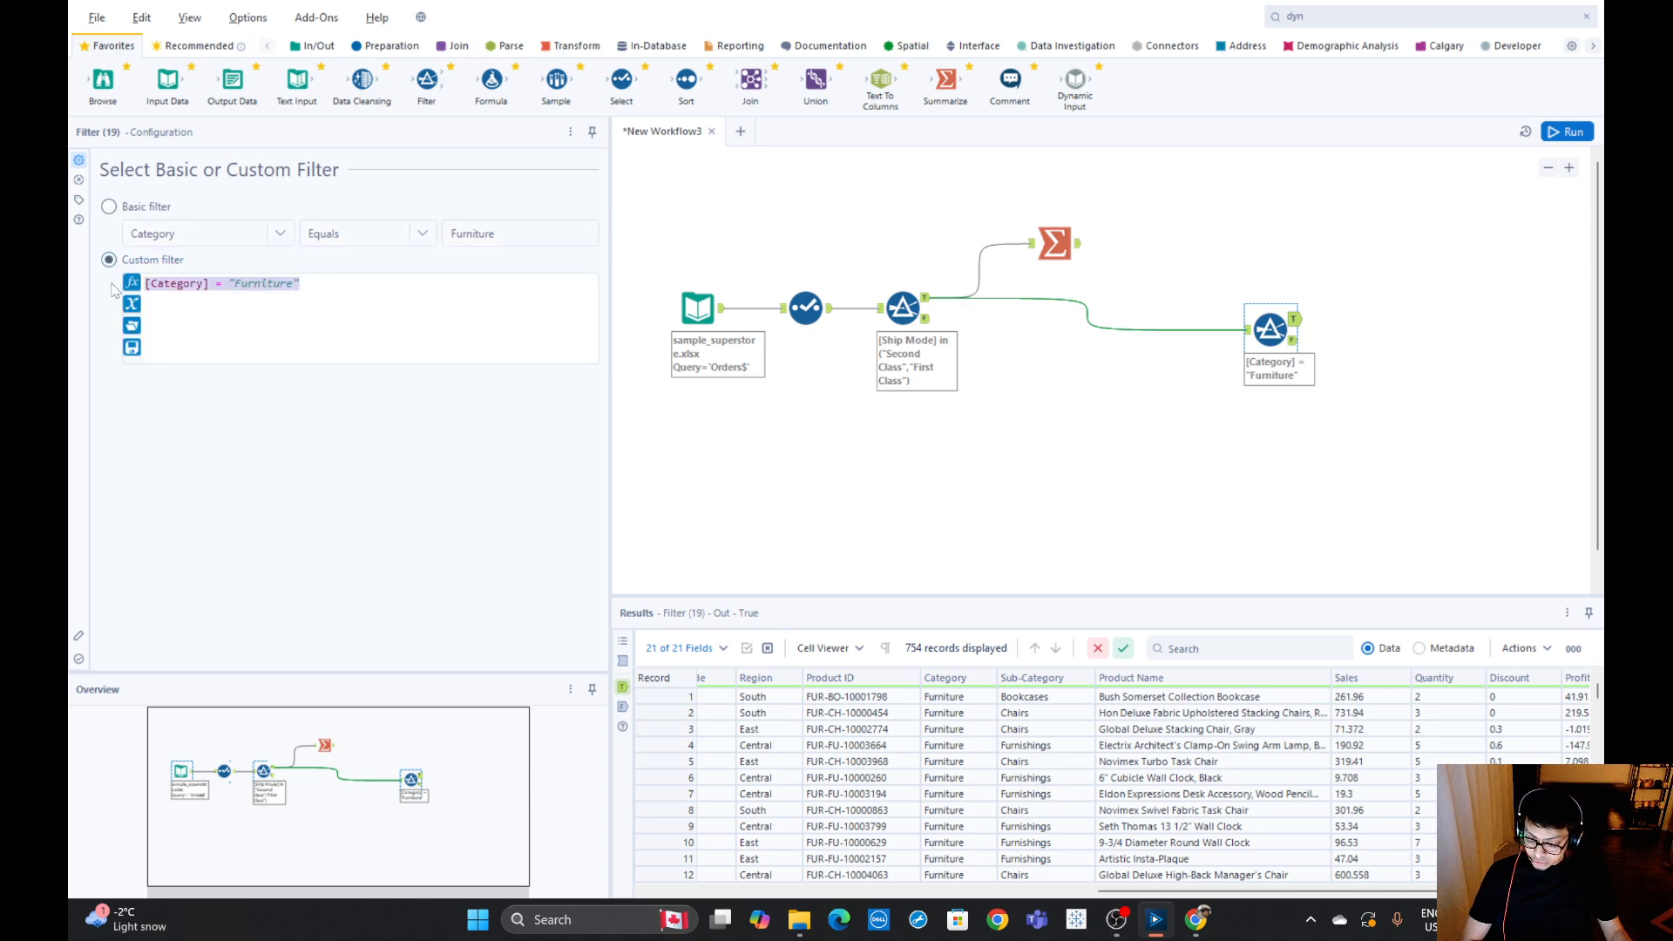
Append and [Category] = "Furniture" to the first Filter's custom ship mode expression.
{"action": "left_click", "coordinate": [902, 309]}
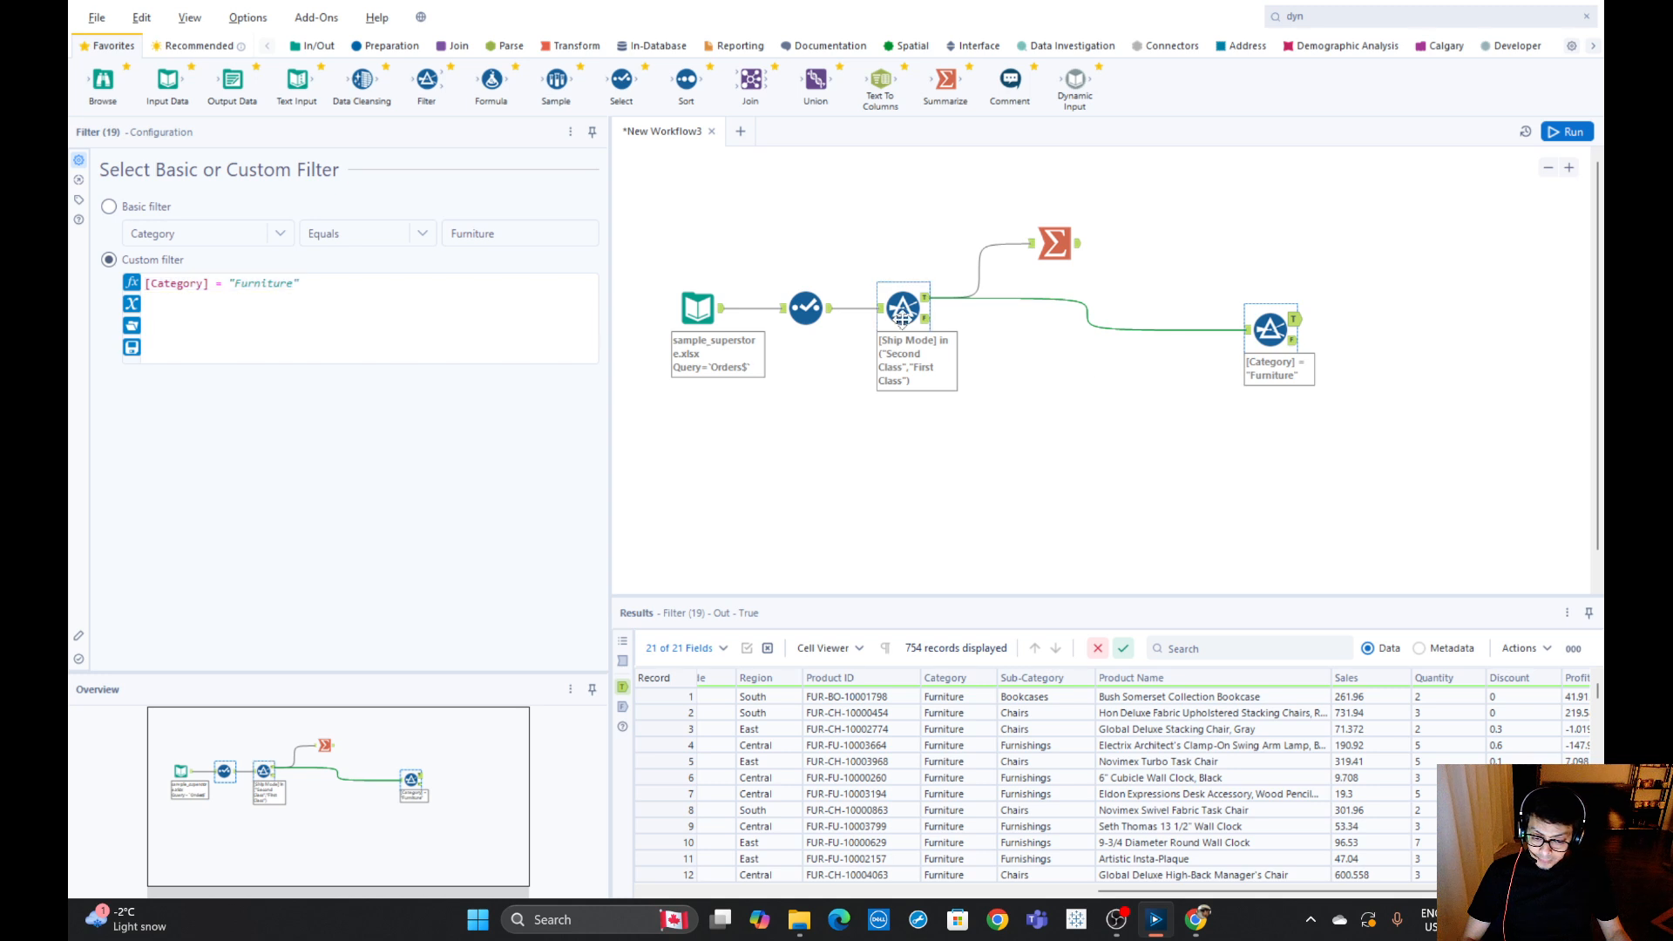
{"action": "left_click", "coordinate": [463, 284]}
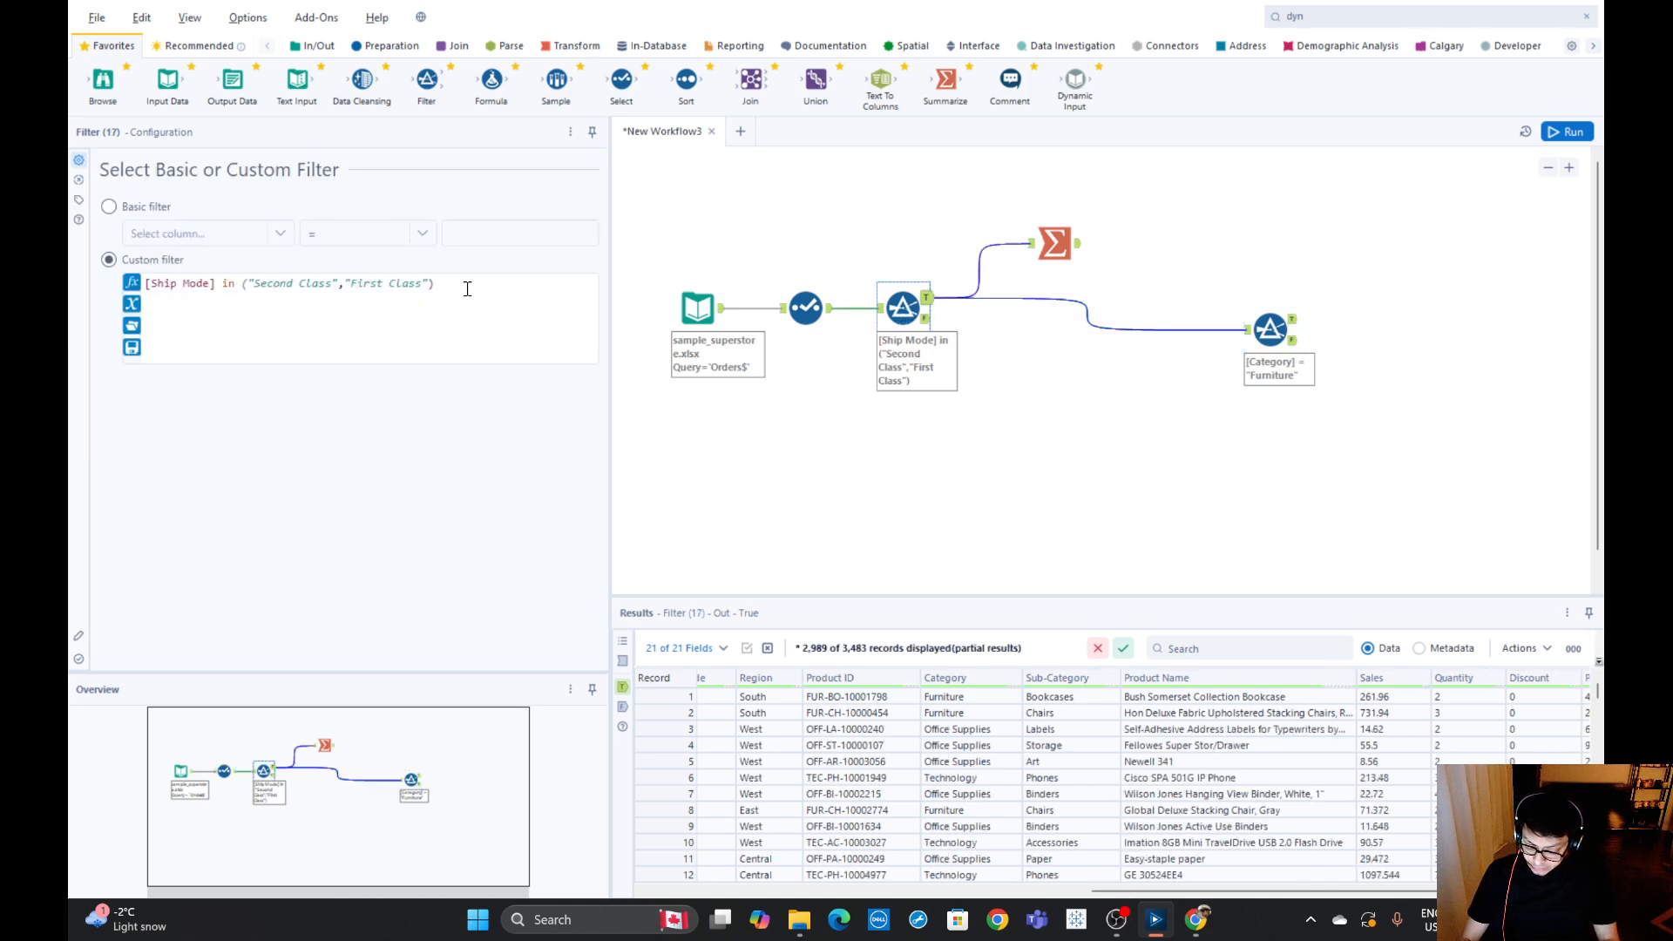
{"action": "type", "text": "and"}
{"action": "key", "text": "ctrl+v"}
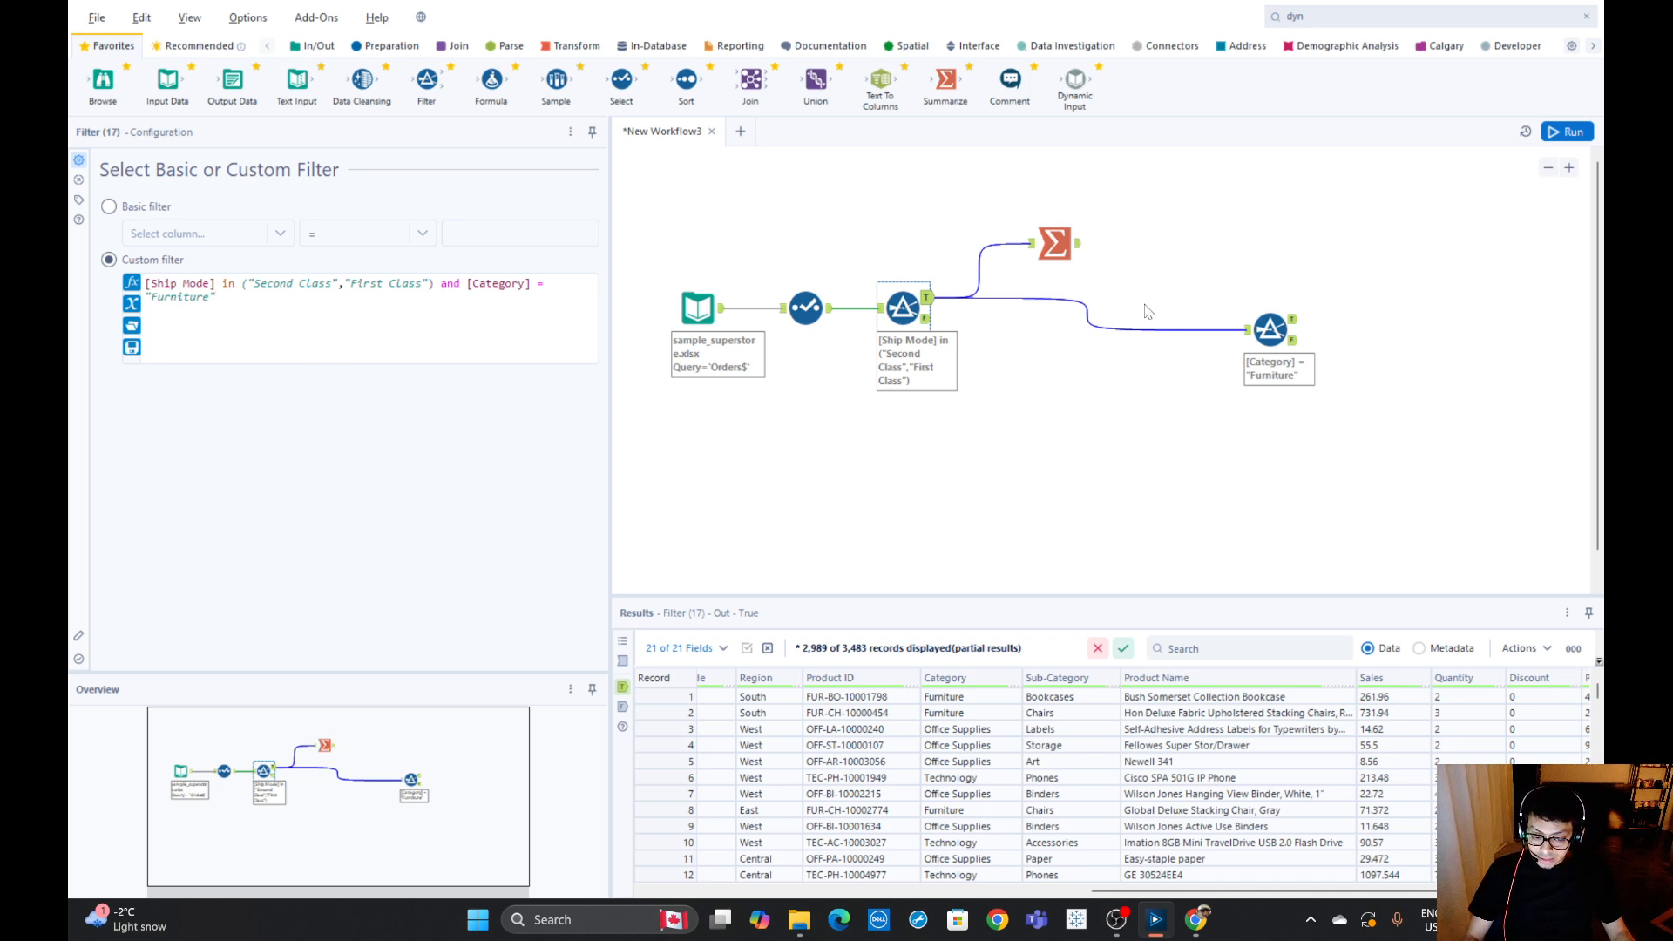
Delete the second Filter tool from the canvas and run the workflow.
{"action": "left_click_drag", "start_coordinate": [1154, 281], "coordinate": [1388, 384]}
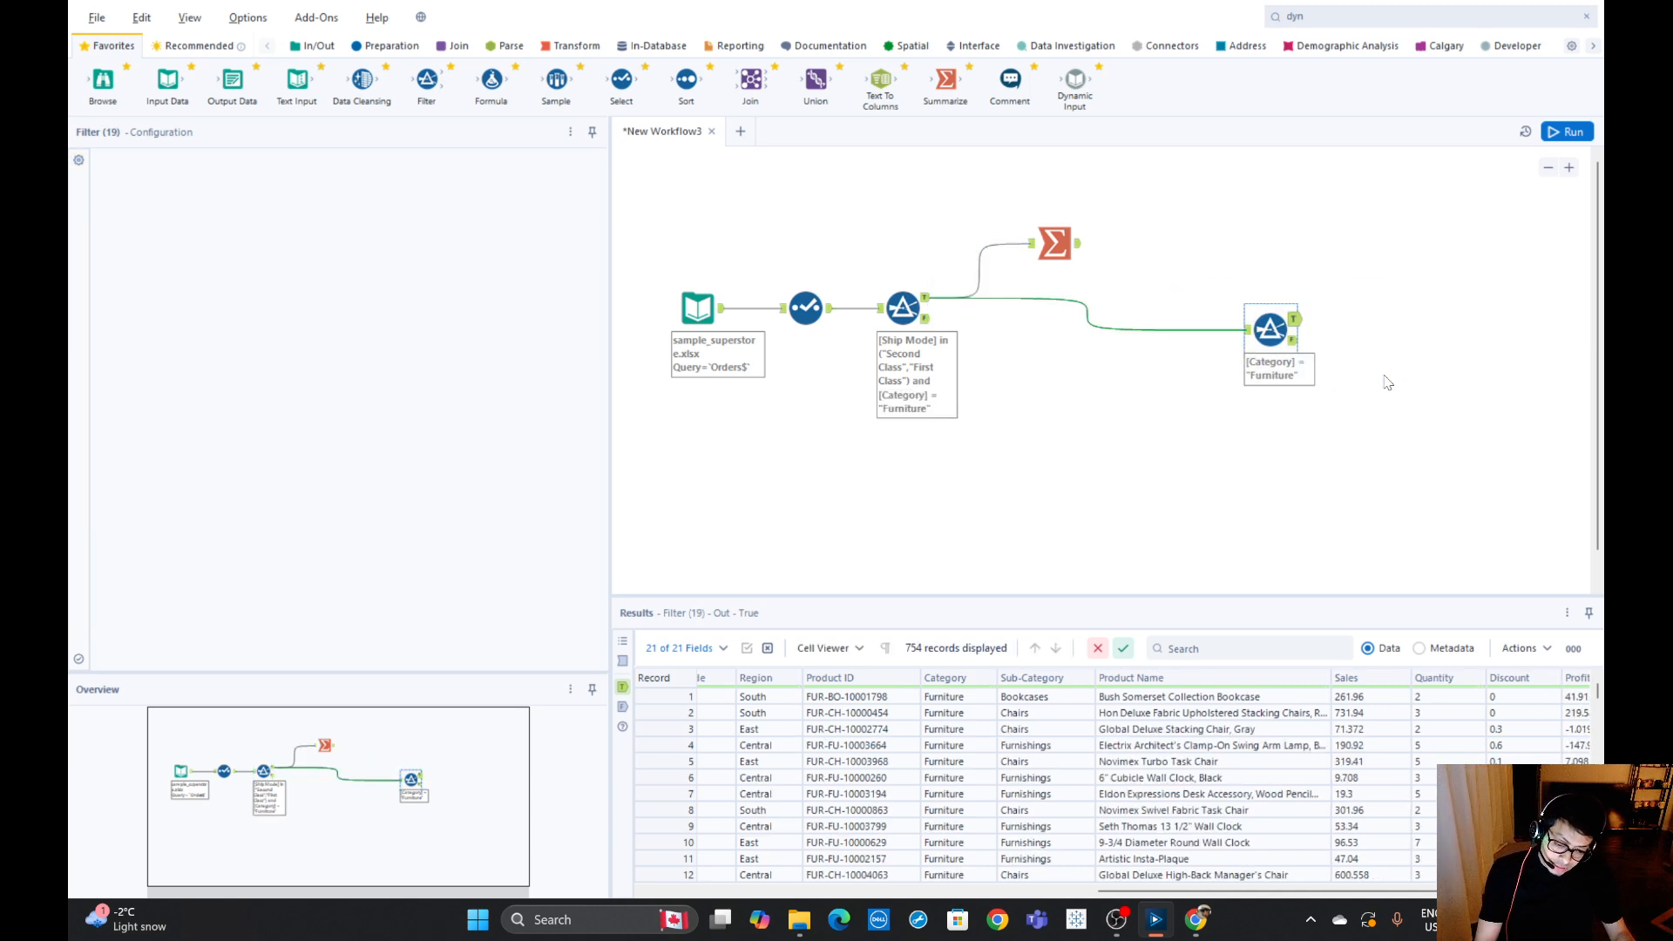
{"action": "key", "text": "Delete"}
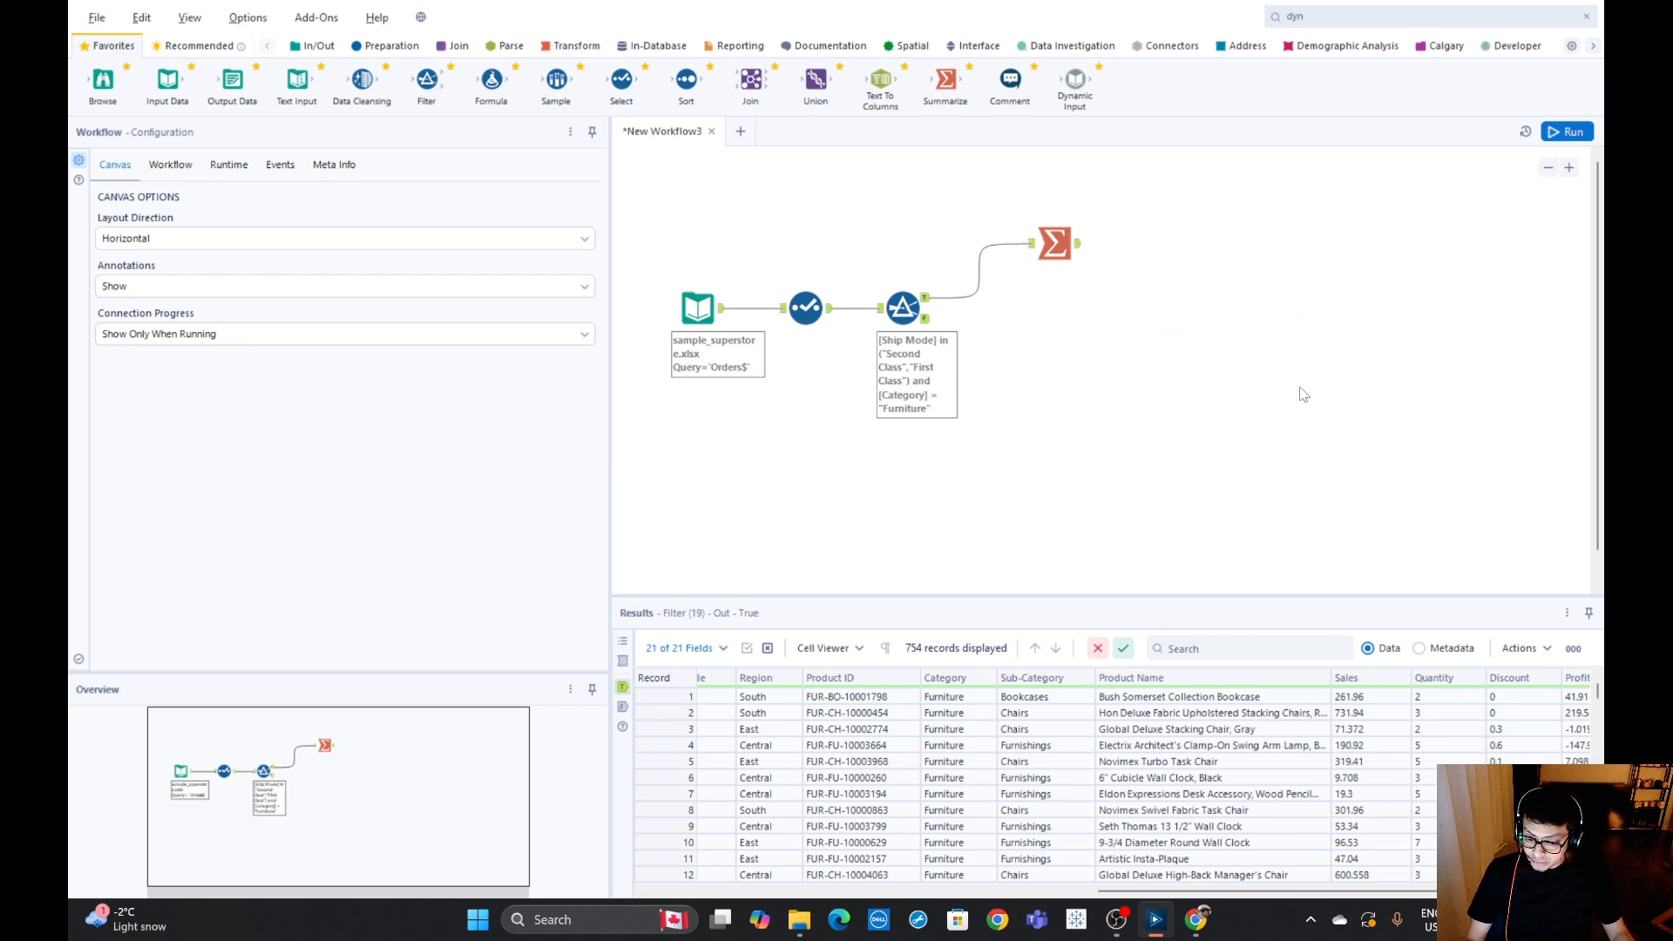
{"action": "left_click", "coordinate": [1561, 135]}
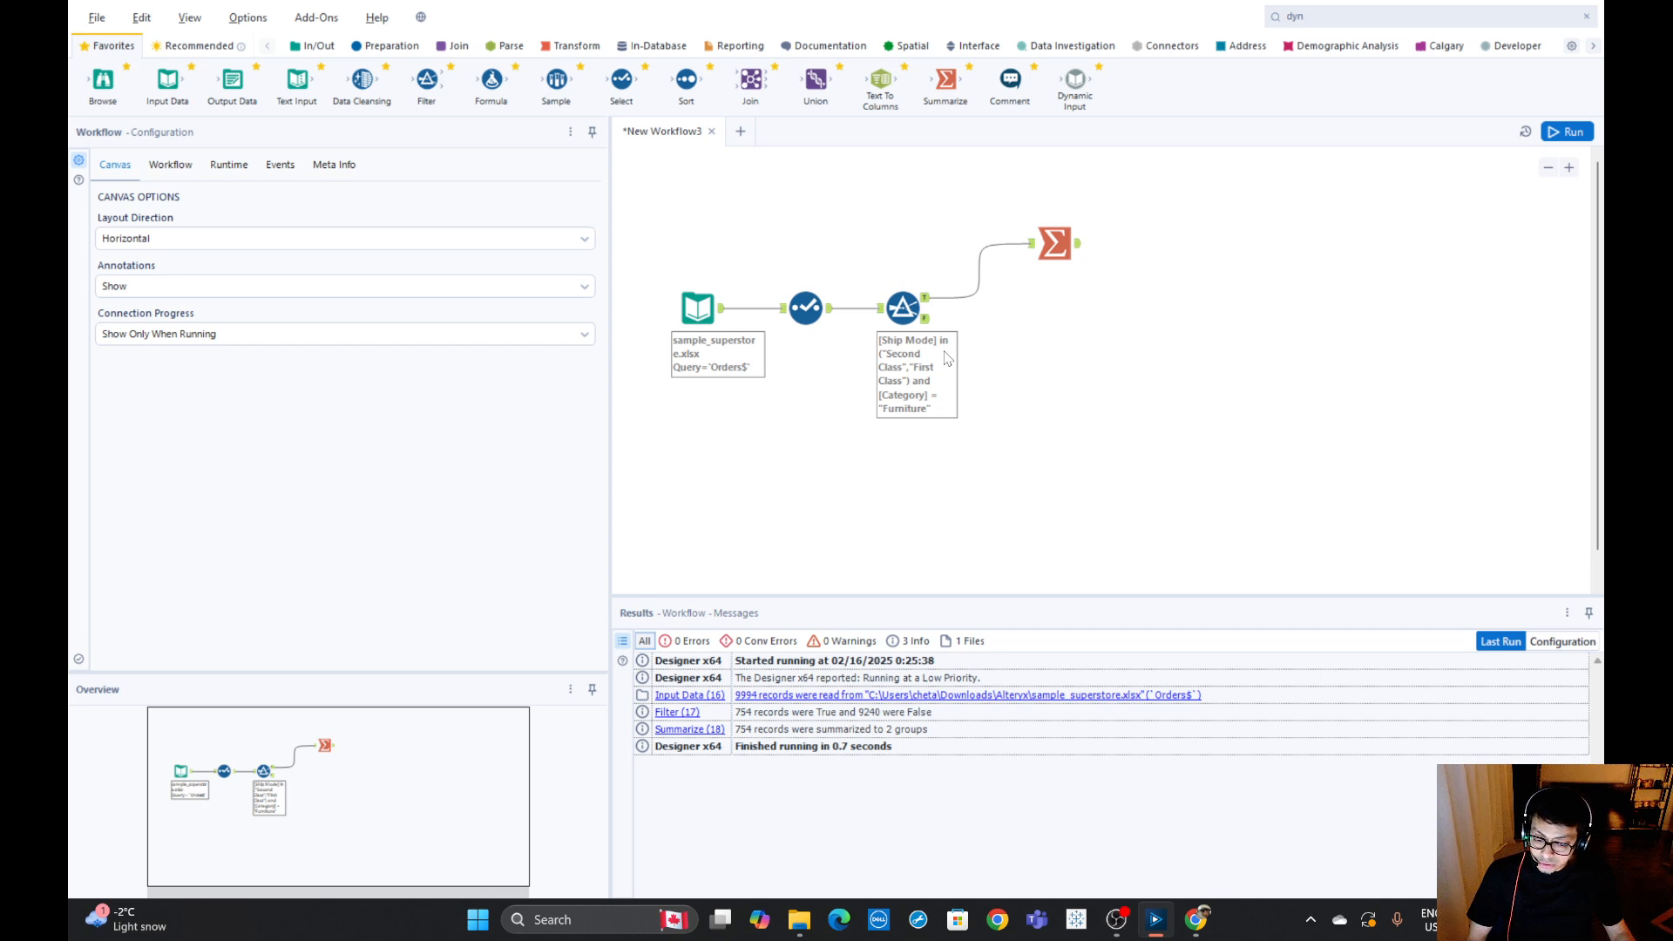
Review the remaining Filter's combined ship mode and category expression, its True output, and the Summarize tool's ship mode output.
{"action": "left_click", "coordinate": [903, 309]}
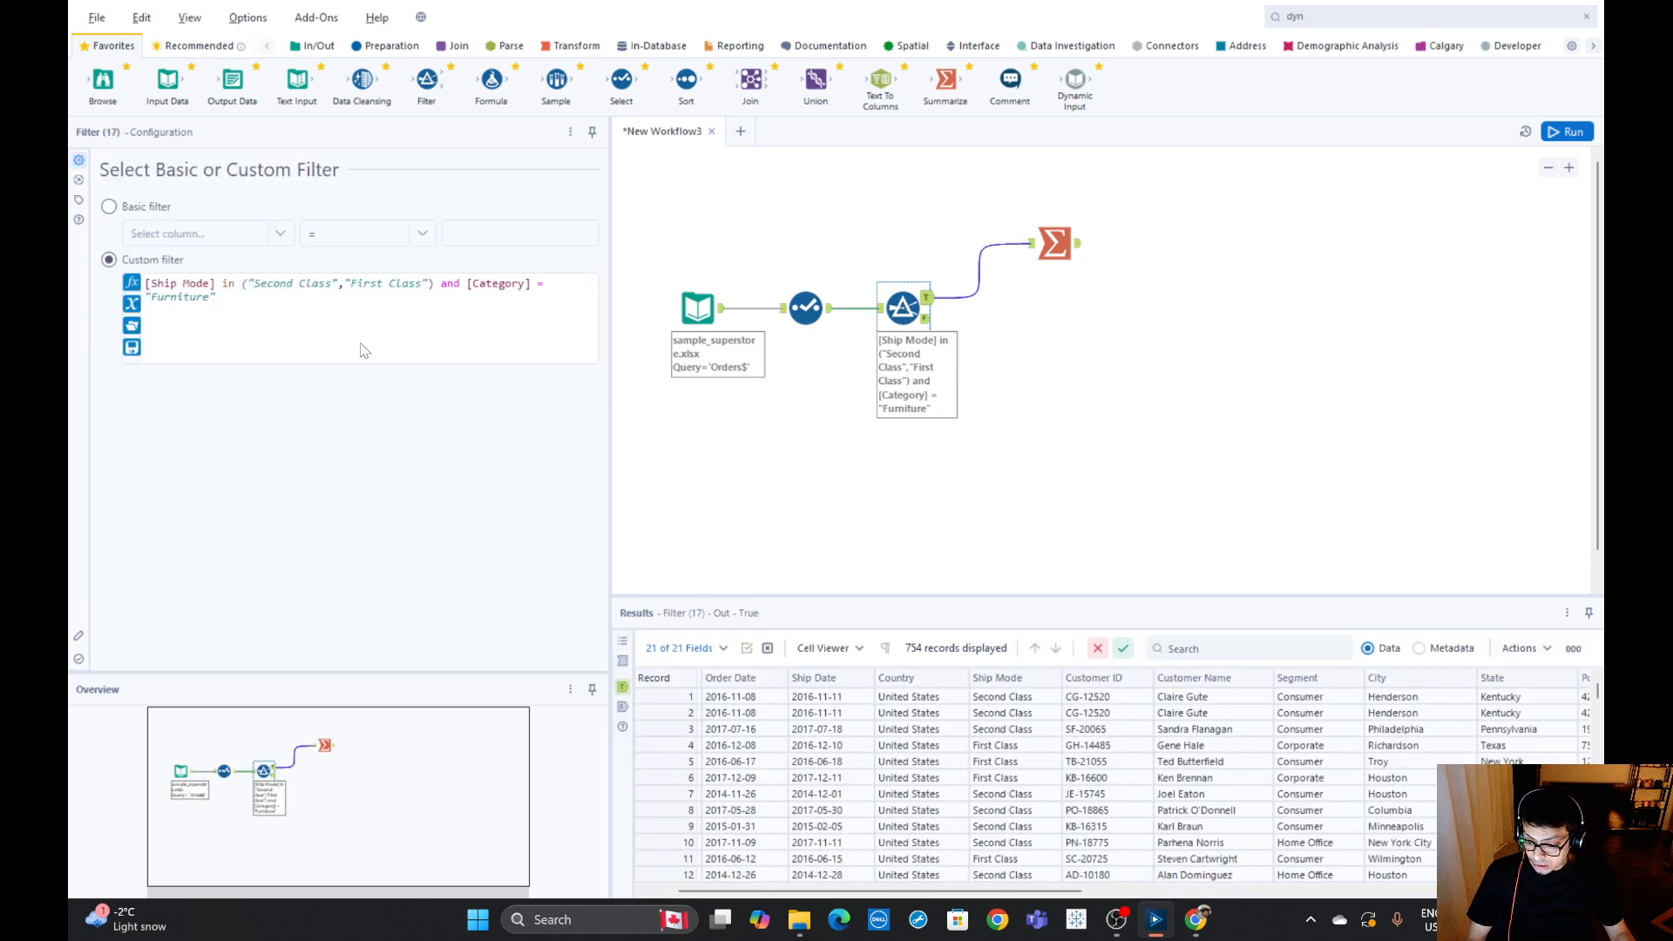
{"action": "left_click_drag", "start_coordinate": [224, 299], "coordinate": [115, 277]}
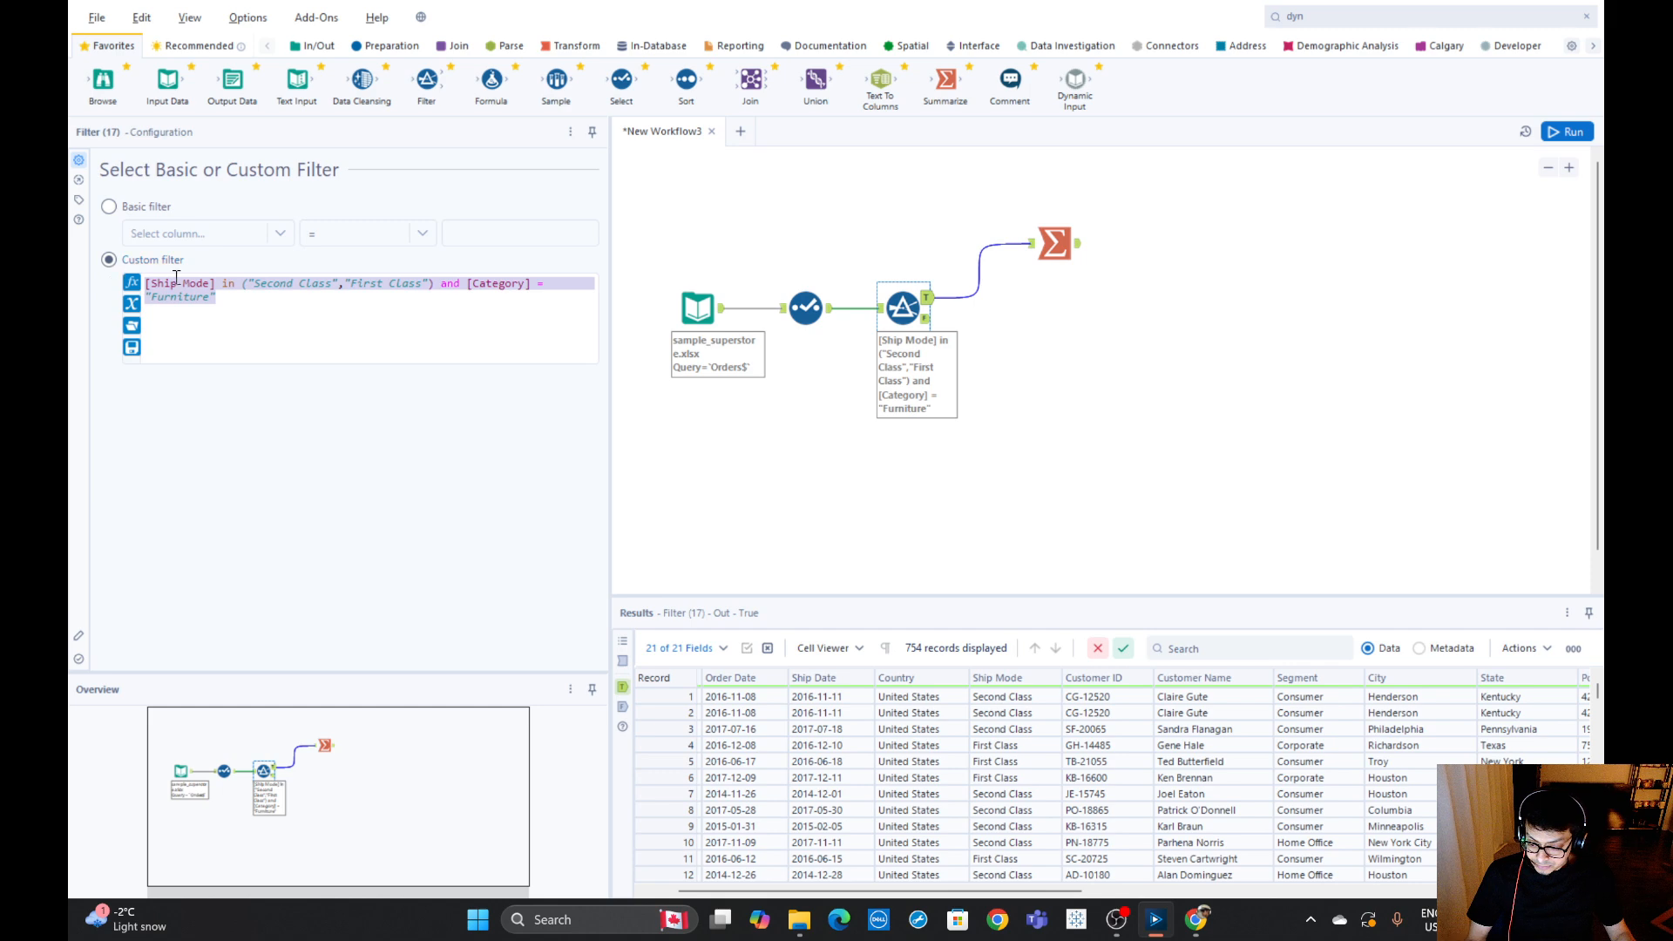
{"action": "left_click_drag", "start_coordinate": [999, 189], "coordinate": [1152, 296]}
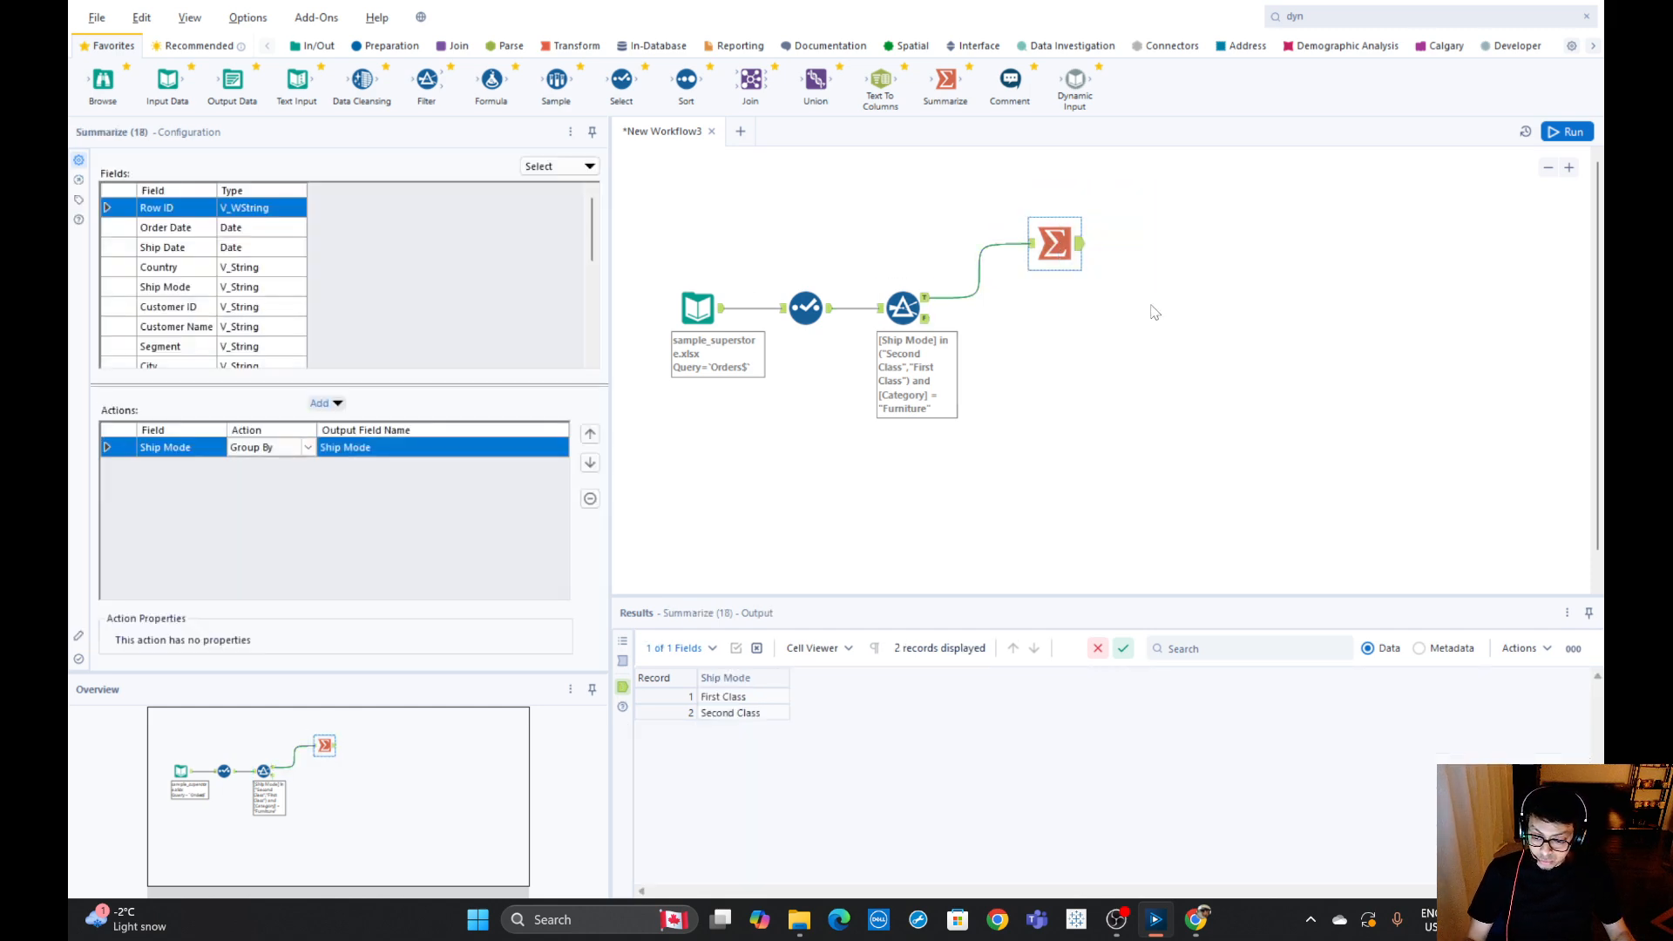
{"action": "left_click", "coordinate": [923, 303]}
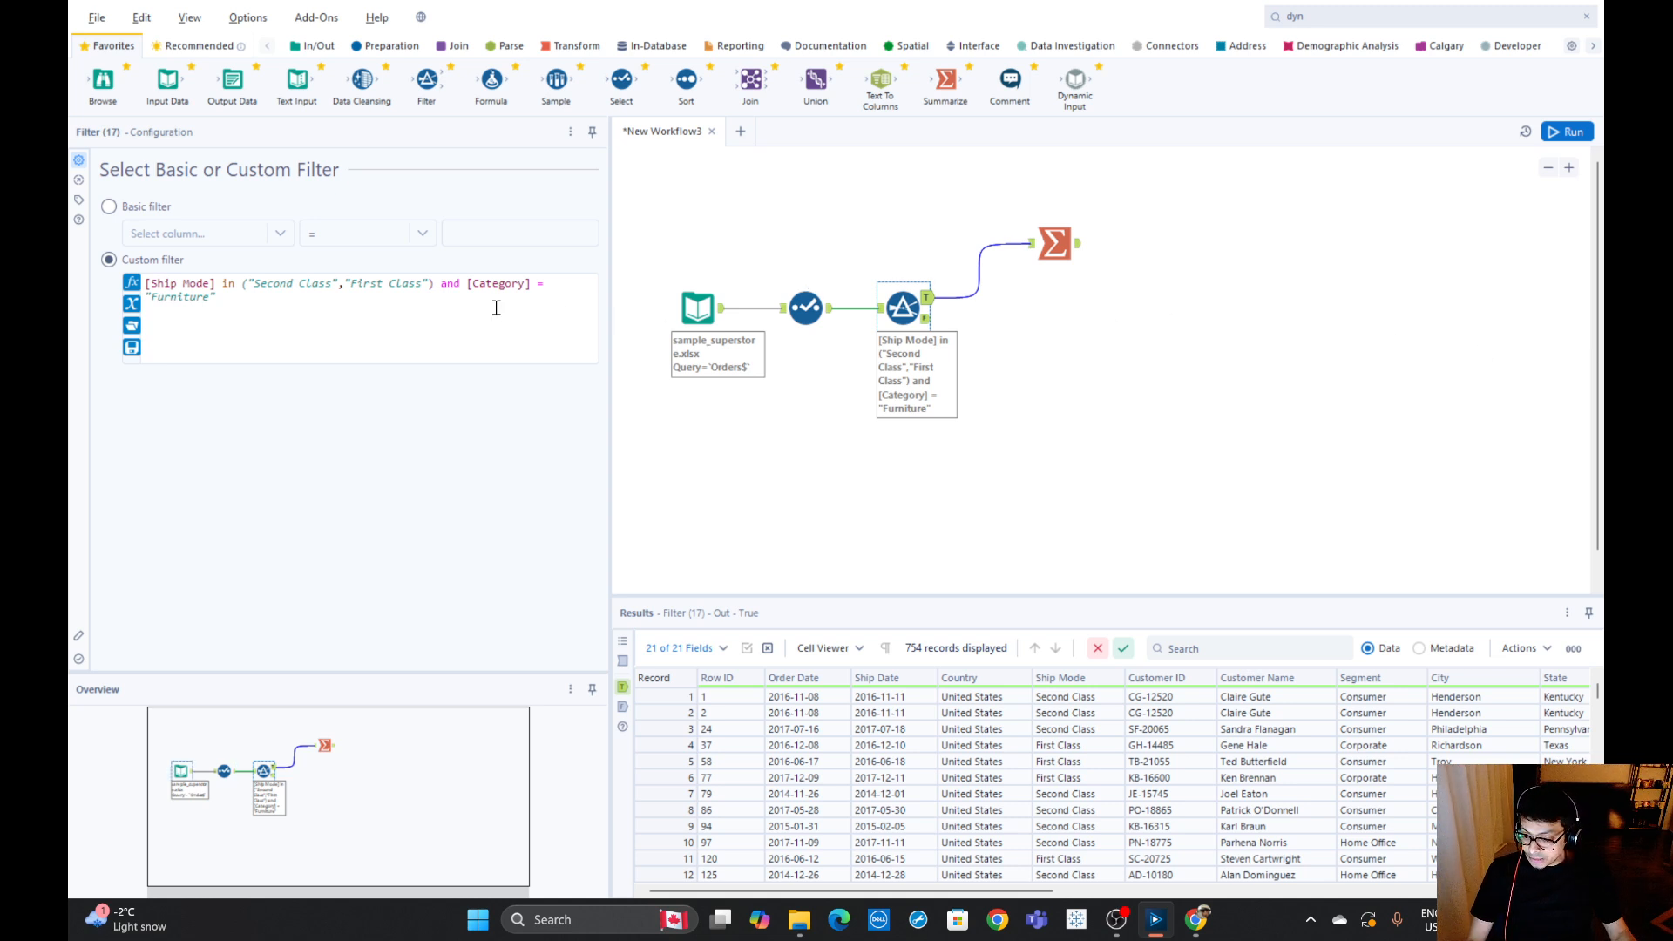
{"action": "mouse_move", "coordinate": [228, 302]}
{"action": "left_mouse_down"}
{"action": "mouse_move", "coordinate": [147, 284]}
{"action": "mouse_move", "coordinate": [238, 286]}
{"action": "left_mouse_up"}
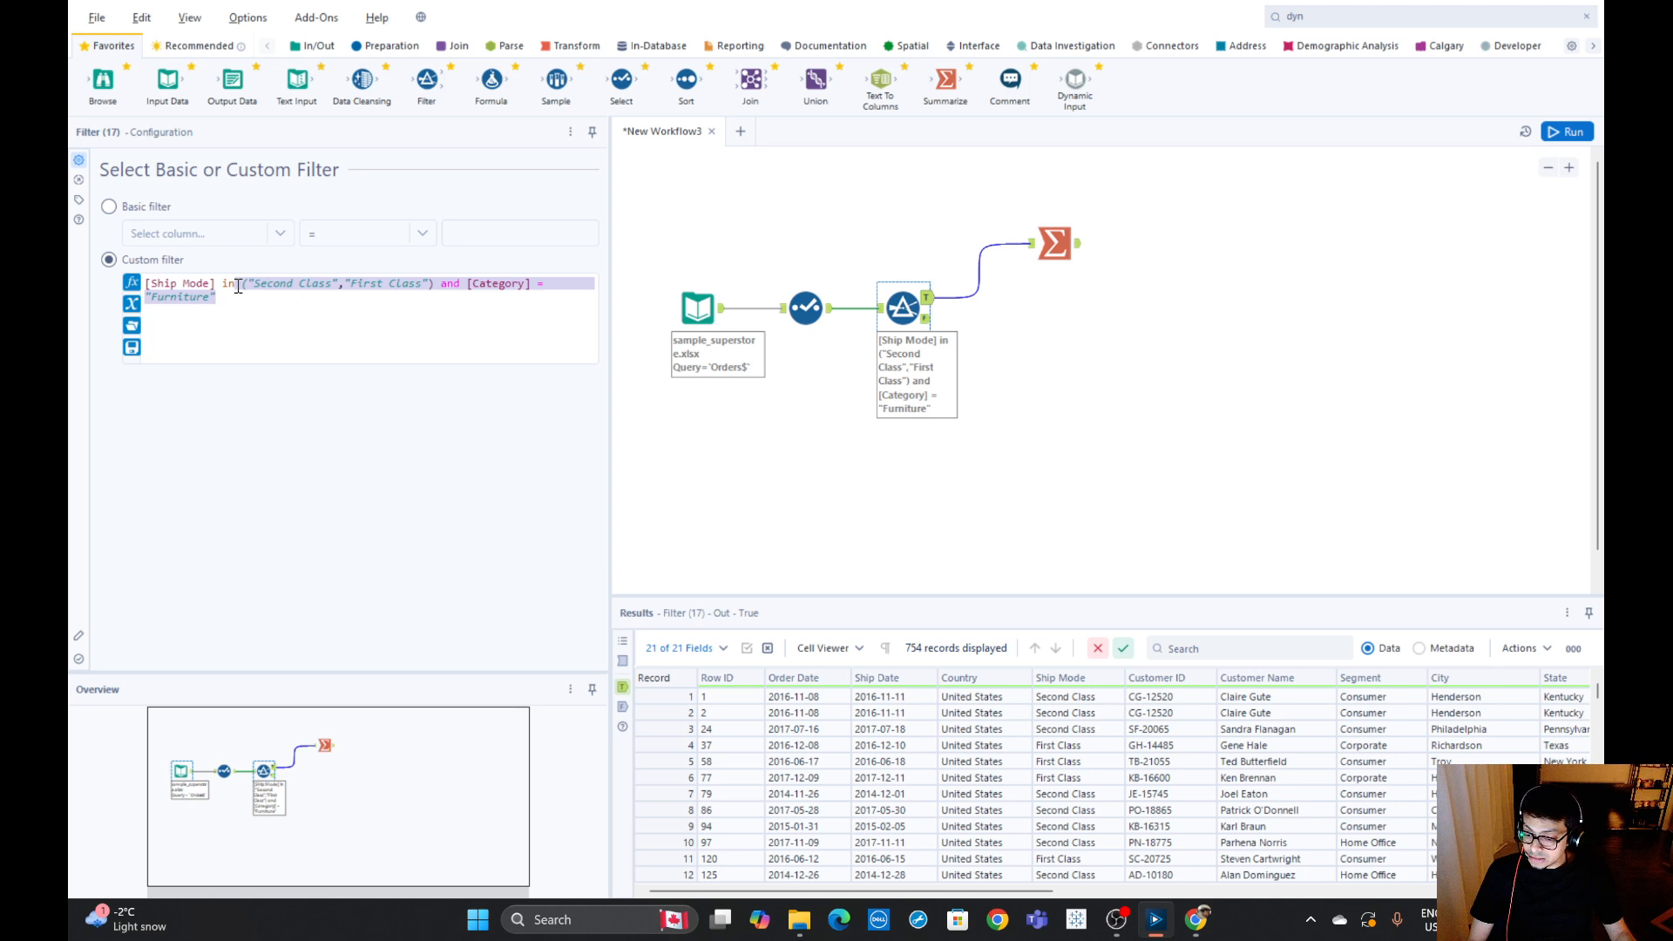
{"action": "left_click", "coordinate": [262, 295]}
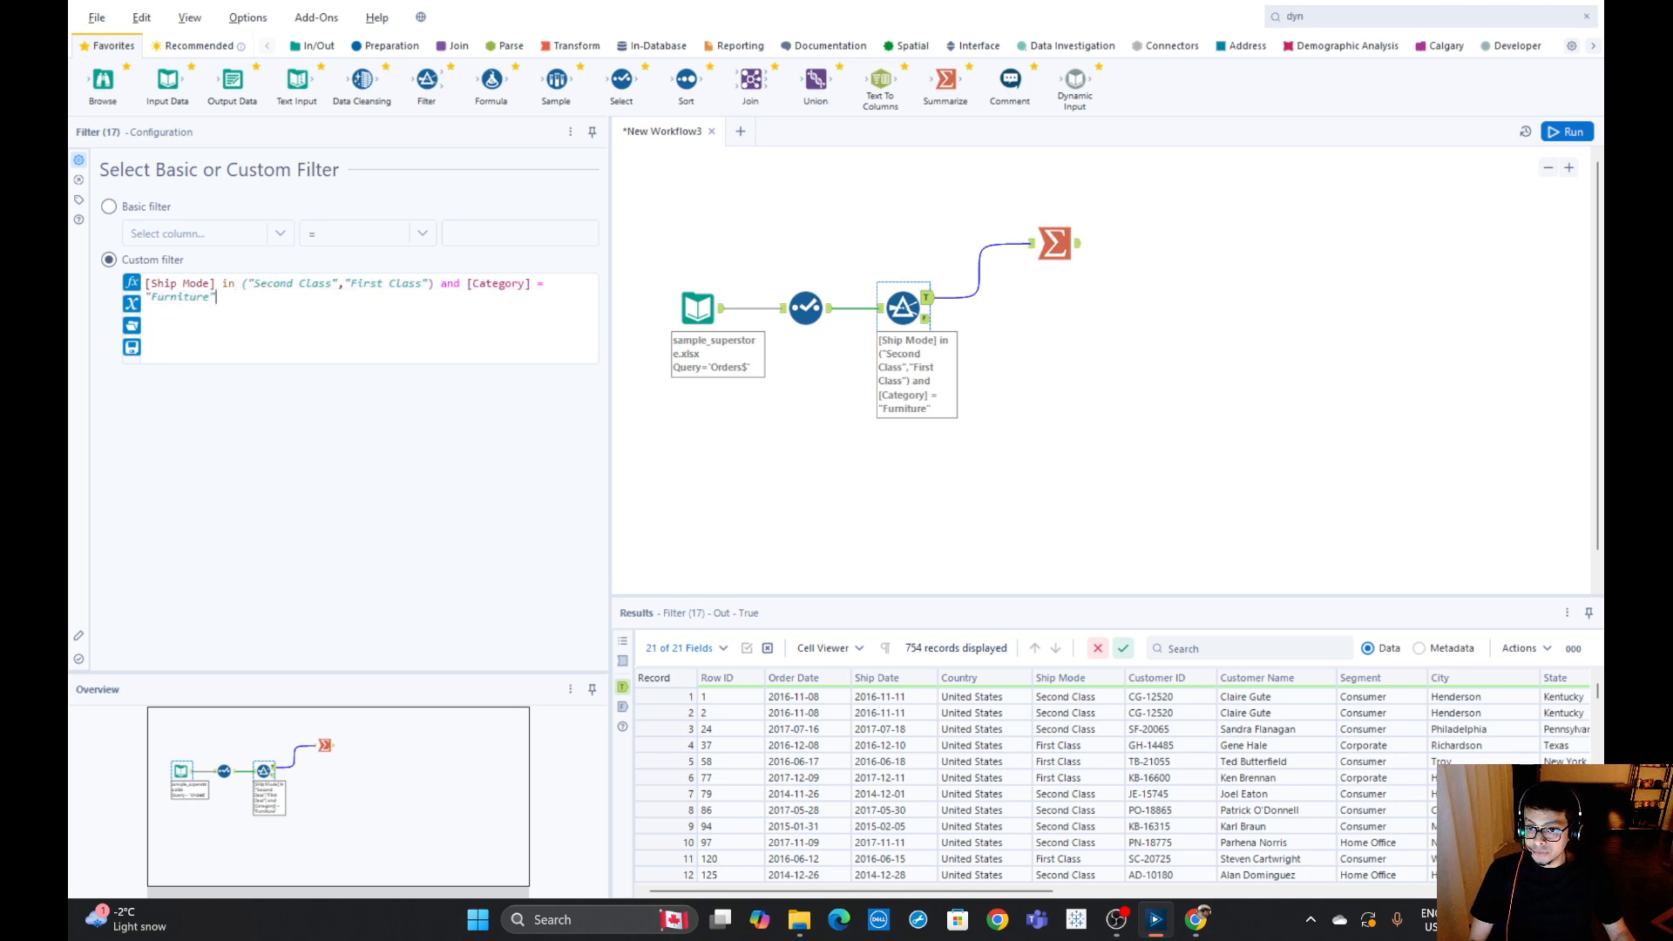